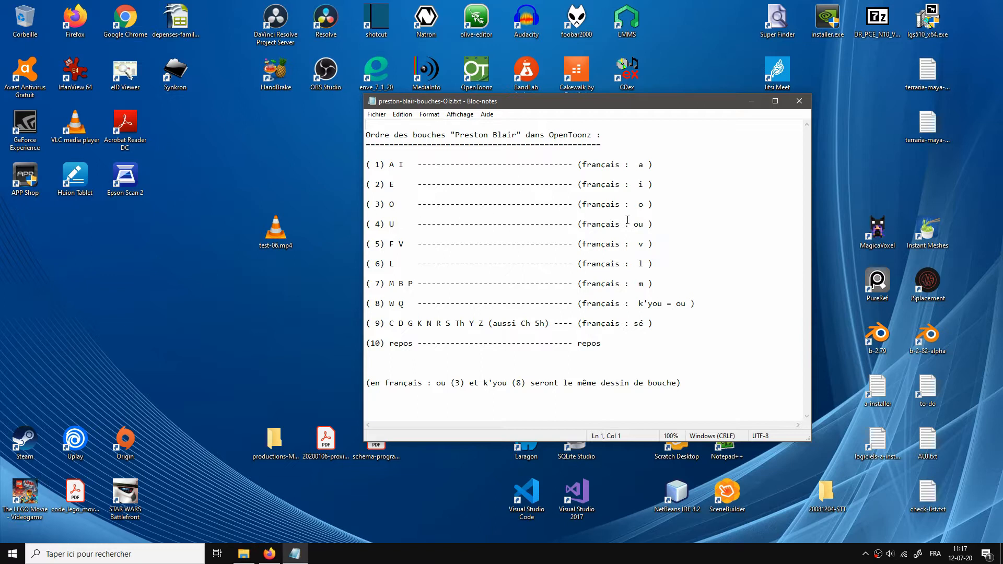
Examine the numbered list of Preston Blair mouth shapes and the French sound given for each one
mouse_move(635, 226)
left_mouse_down()
mouse_move(645, 226)
mouse_move(642, 206)
mouse_move(644, 225)
mouse_move(635, 224)
left_mouse_up()
left_click(646, 212)
left_click(647, 206)
double_click(393, 264)
left_click(411, 274)
left_click_drag(638, 303, 662, 303)
left_click_drag(649, 225, 637, 225)
left_click_drag(645, 324, 633, 324)
left_click_drag(388, 323, 390, 323)
left_click(402, 325)
left_click(644, 204)
Correct the mouth number after "ou" in the closing note to 4 and save preston-blair-bouches-OTz.txt
left_click(458, 382)
key("BackSpace")
type("4")
key("ctrl+s")
left_click(681, 235)
left_click_drag(506, 104, 496, 120)
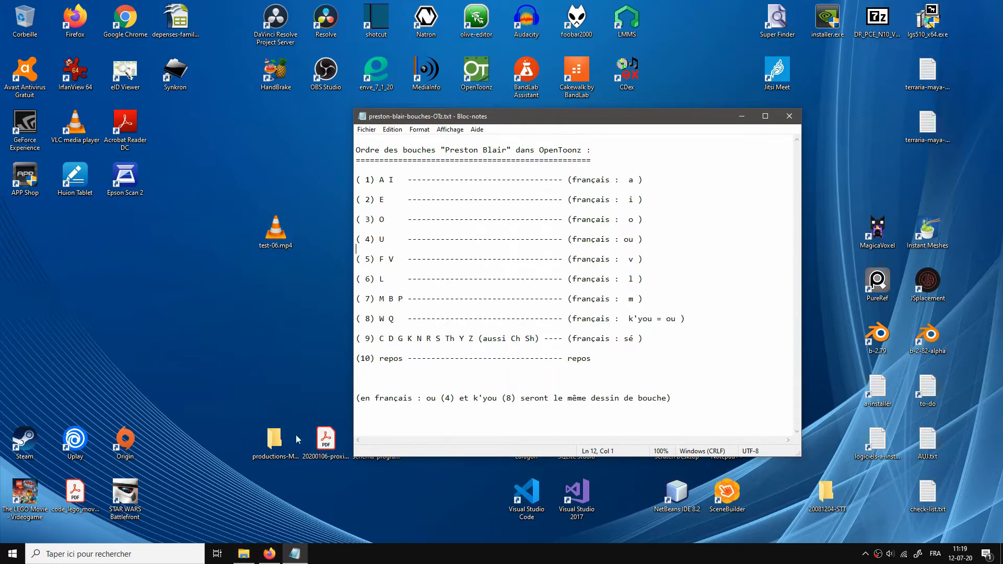
Switch to Firefox and look through the Rhubarb Lip Sync GitHub page for its integrations, mouth shapes and command-line options
mouse_move(270, 557)
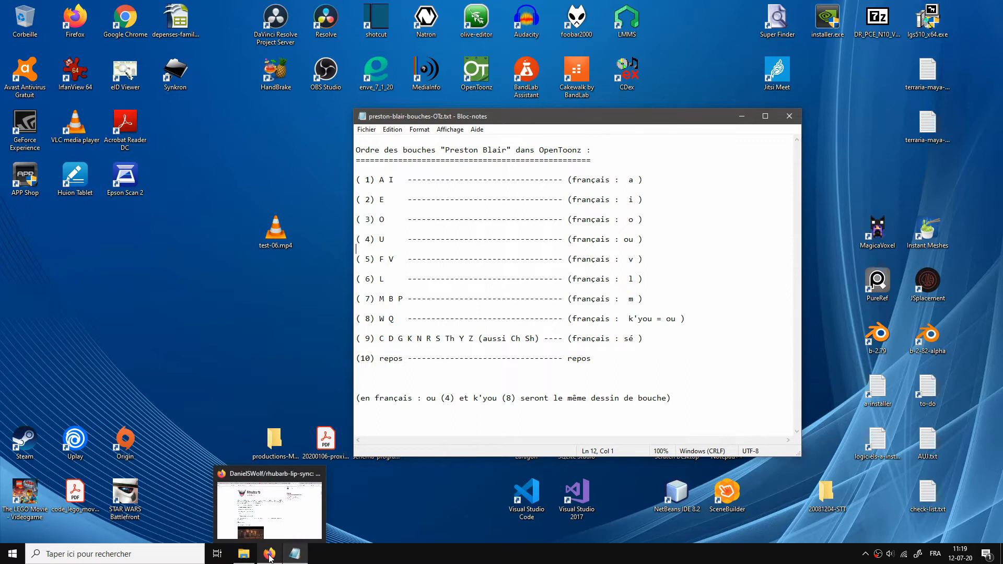
left_click(270, 555)
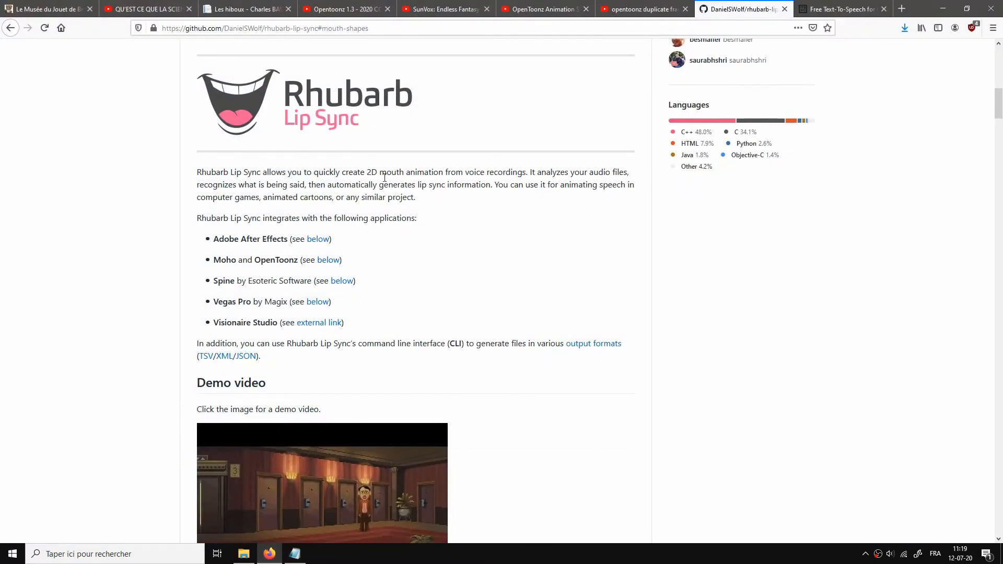
scroll(415, 237, "down", 8)
scroll(416, 239, "down", 20)
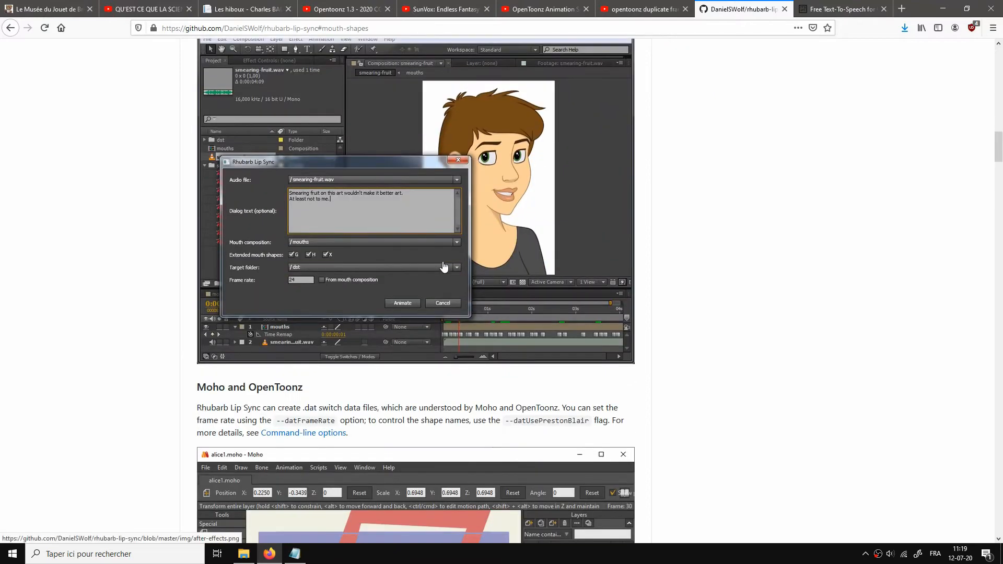
scroll(448, 267, "down", 10)
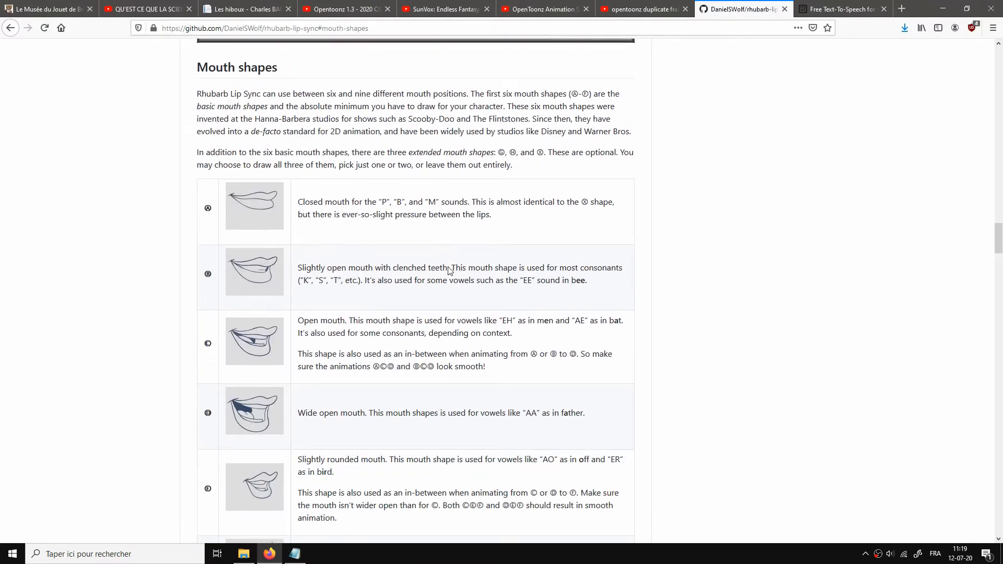
scroll(448, 269, "down", 5)
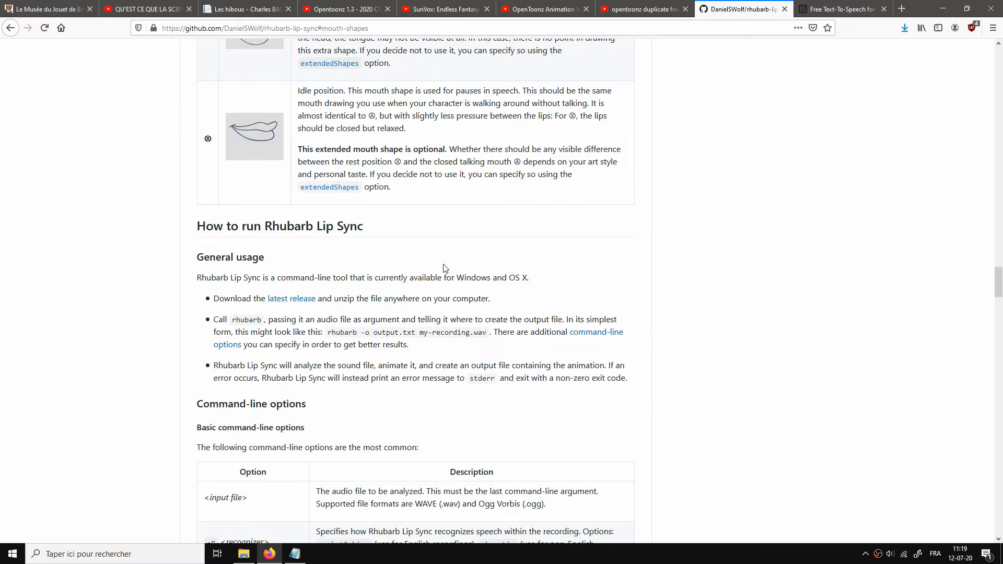
scroll(447, 269, "up", 20)
scroll(444, 265, "up", 20)
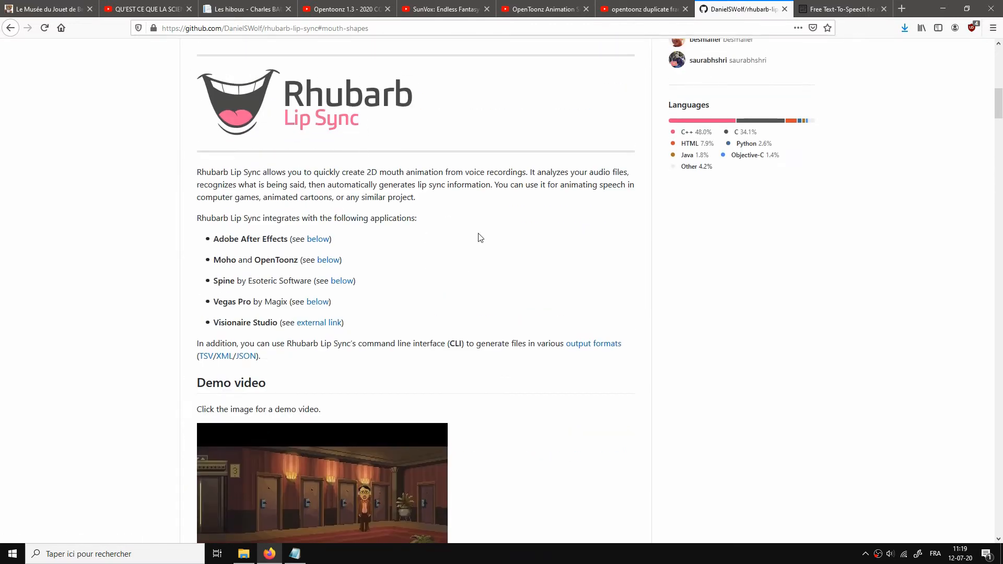
left_click_drag(998, 101, 999, 323)
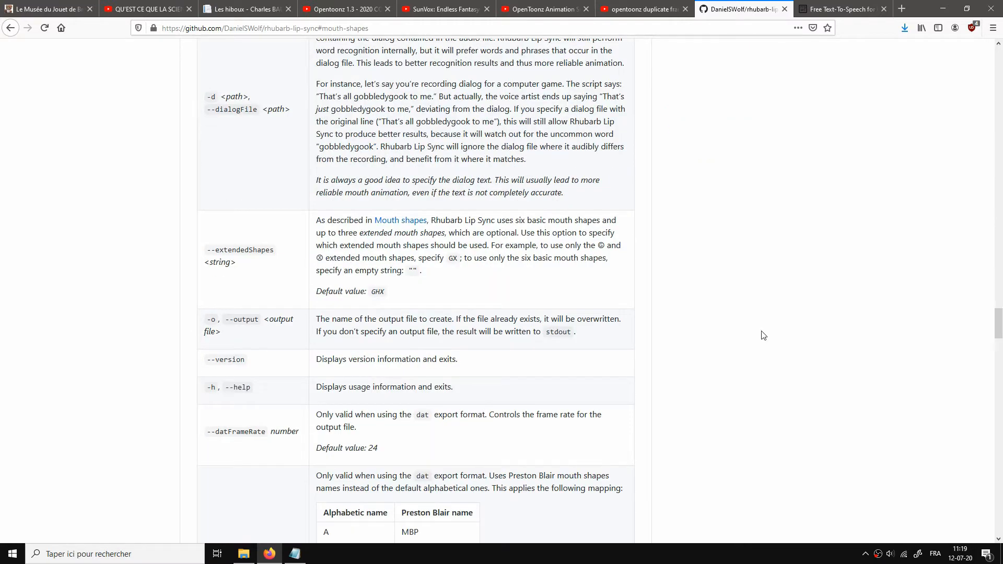
scroll(763, 340, "down", 8)
scroll(767, 343, "up", 20)
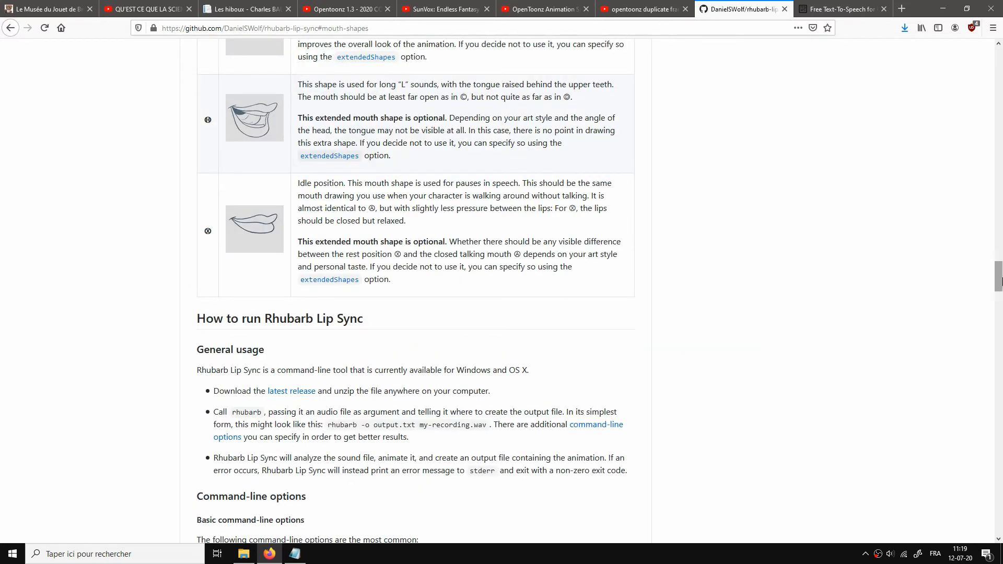
left_click_drag(999, 276, 999, 70)
scroll(757, 225, "down", 12)
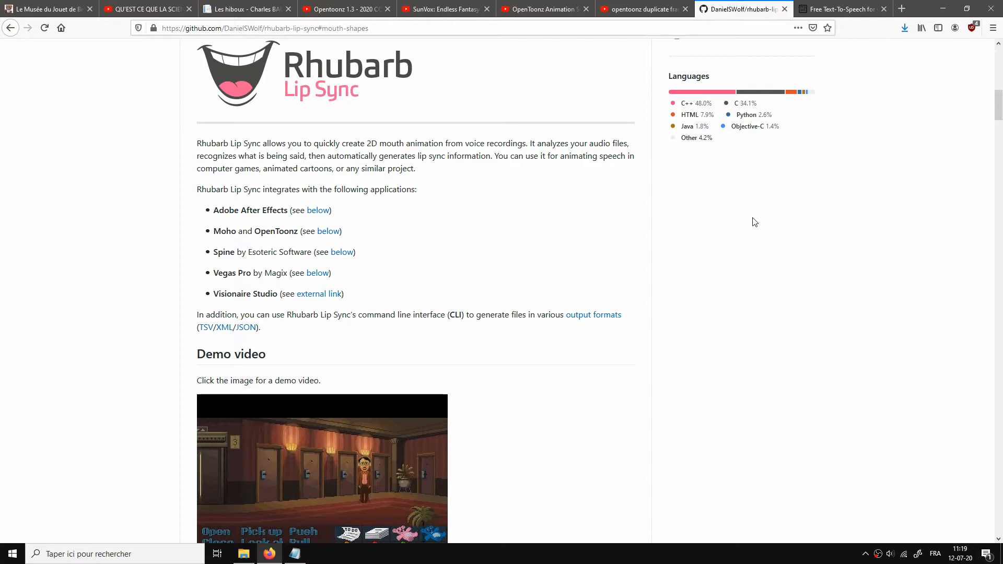
Bring up the ttsmp3.com page, and open texte-a-animer.txt from the 20200712-tuto-rhubarb-lip-sync folder in a wider window
left_click(839, 9)
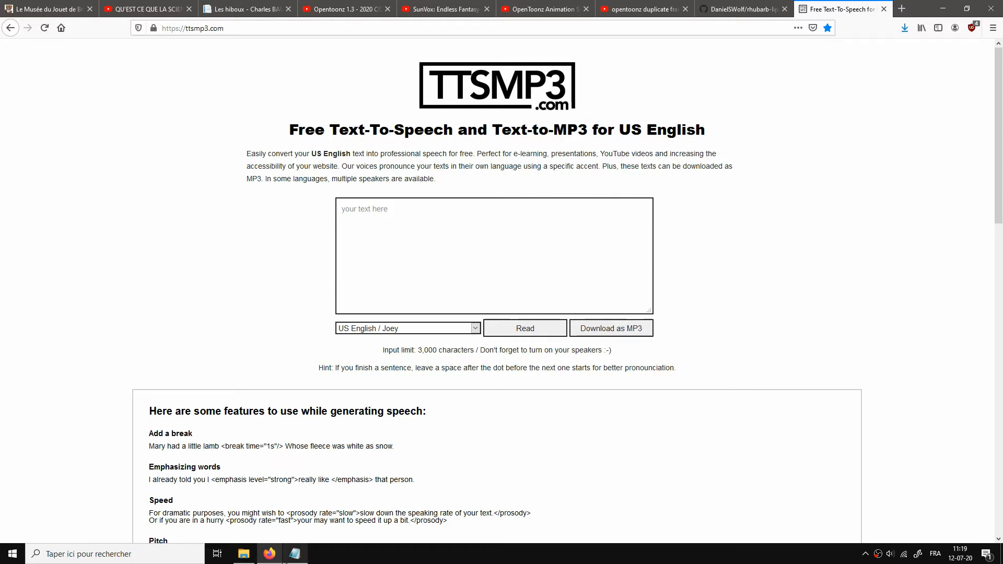
left_click(293, 557)
left_click(243, 554)
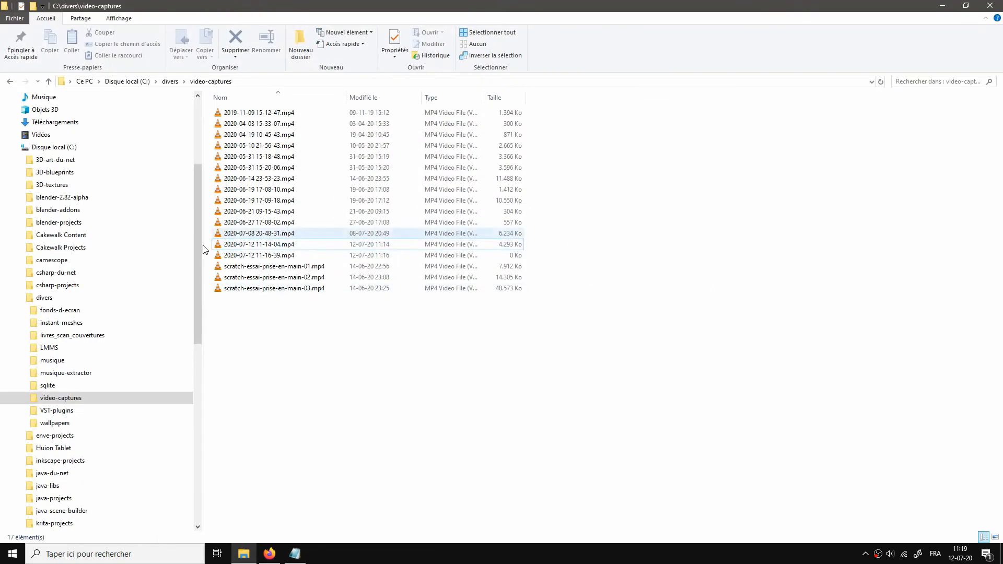
left_click(18, 298)
scroll(57, 335, "down", 6)
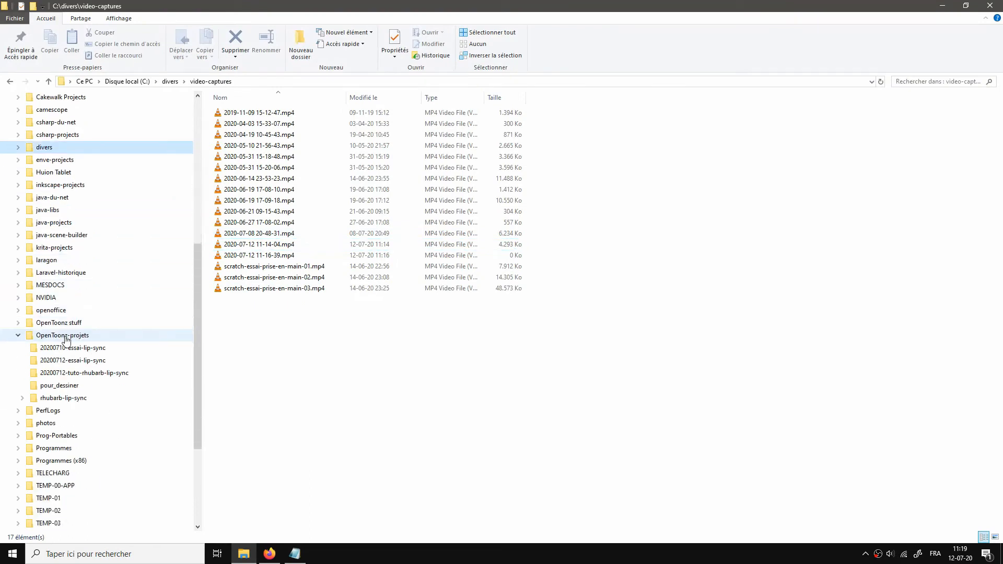
left_click(78, 298)
double_click(251, 113)
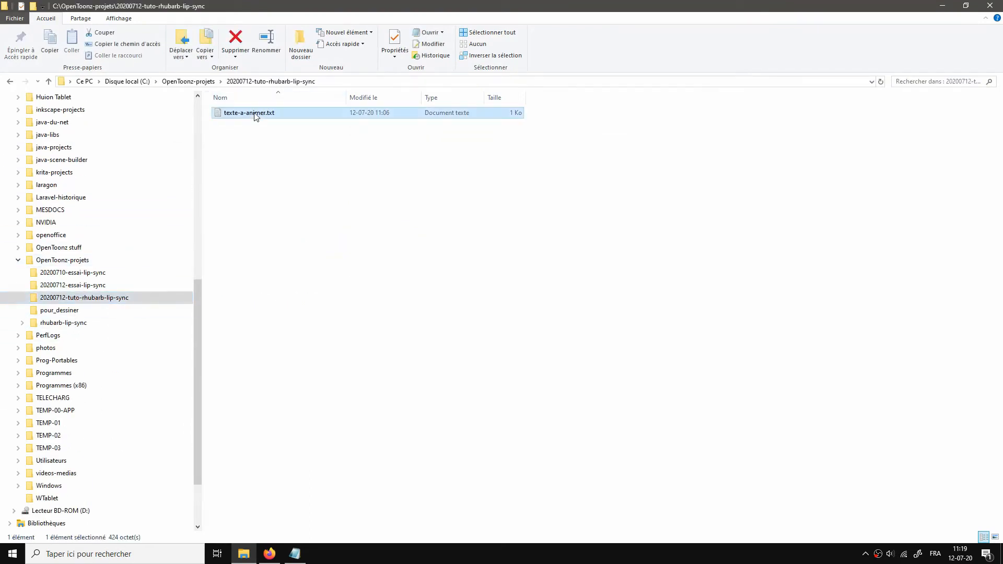
left_click_drag(499, 97, 514, 102)
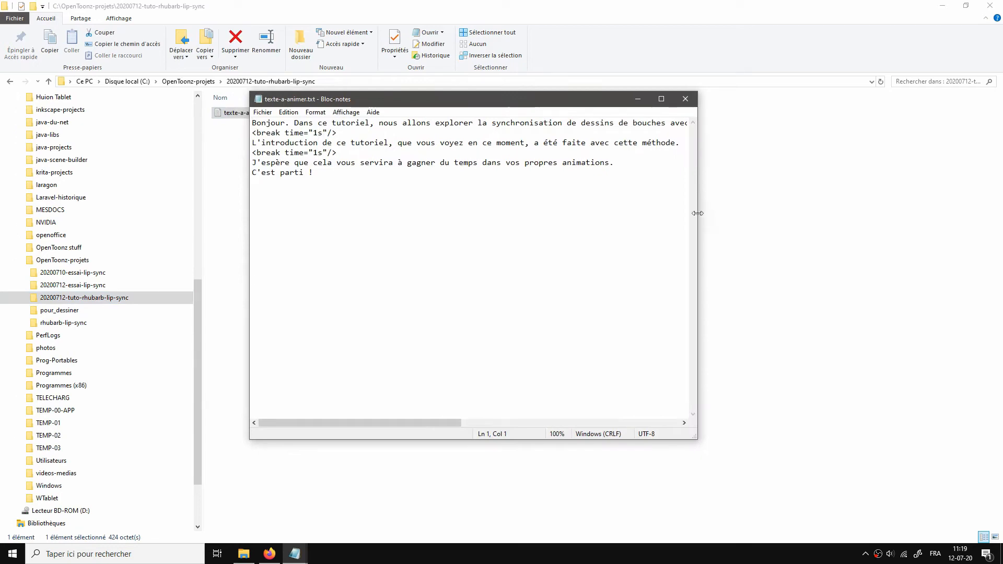
left_click_drag(698, 217, 881, 205)
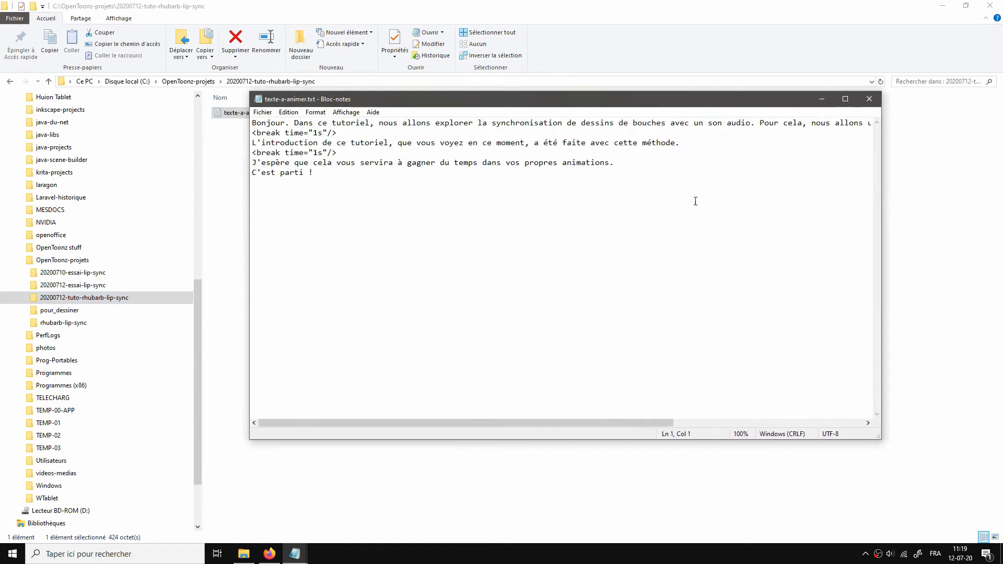
Copy the entire text of texte-a-animer.txt into the ttsmp3.com text box in Firefox
left_click_drag(309, 181, 249, 125)
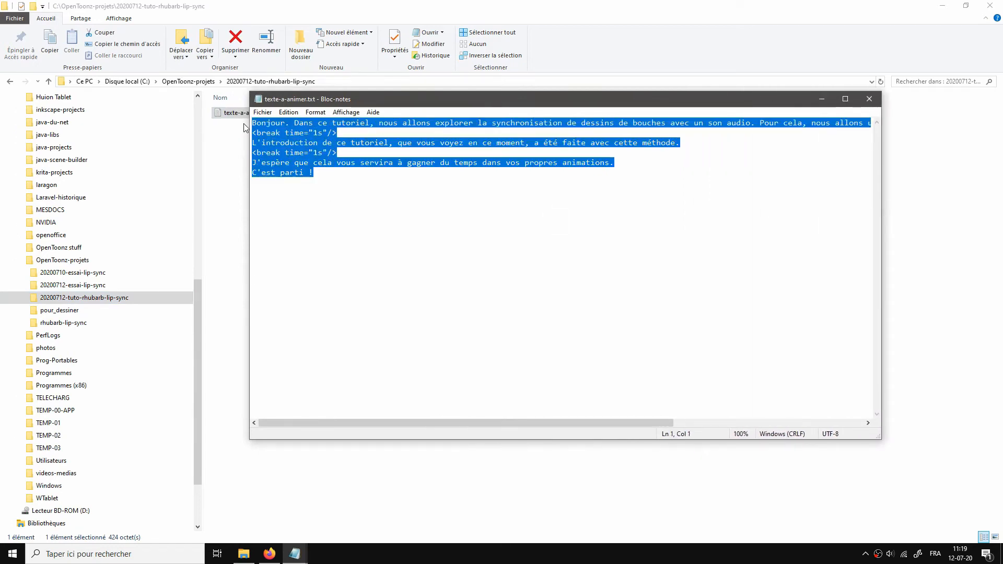
key("alt+Tab")
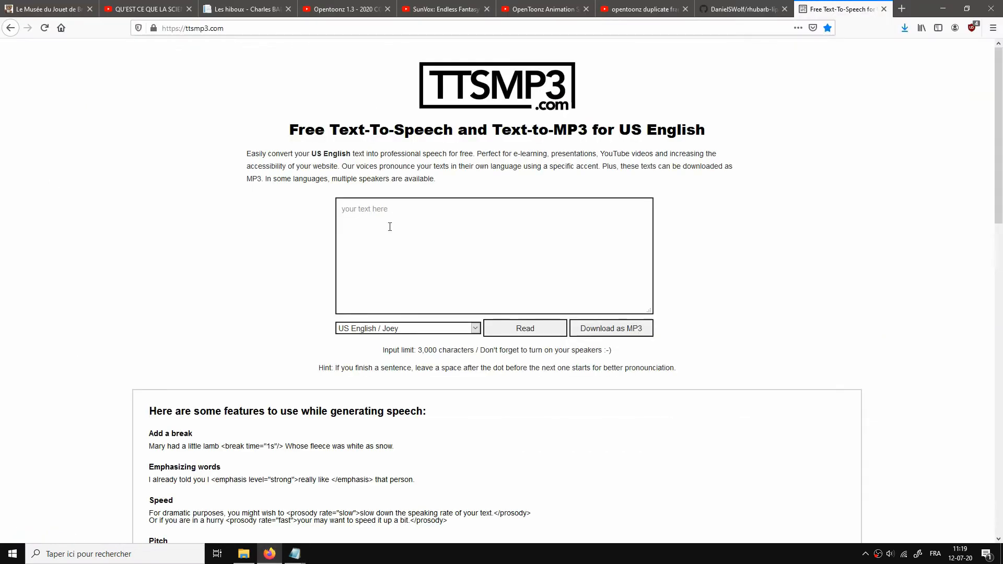
left_click(389, 210)
type("Bonjour. Dans ce tutoriel, nous allons explorer la synchronisation de dessins de bouches avec un son audio. Pour cela, nous allons utiliser un magnifique petit logiciel qui s'appelle RHUBARBE. <break time=\"1s\"/> L'introduction de ce tutoriel, que vous voyez en ce moment, a été faite avec cette méthode. <break time=\"1s\"/> J'espère que cela vous servira à gagner du temps dans vos propres animations. C'est parti !")
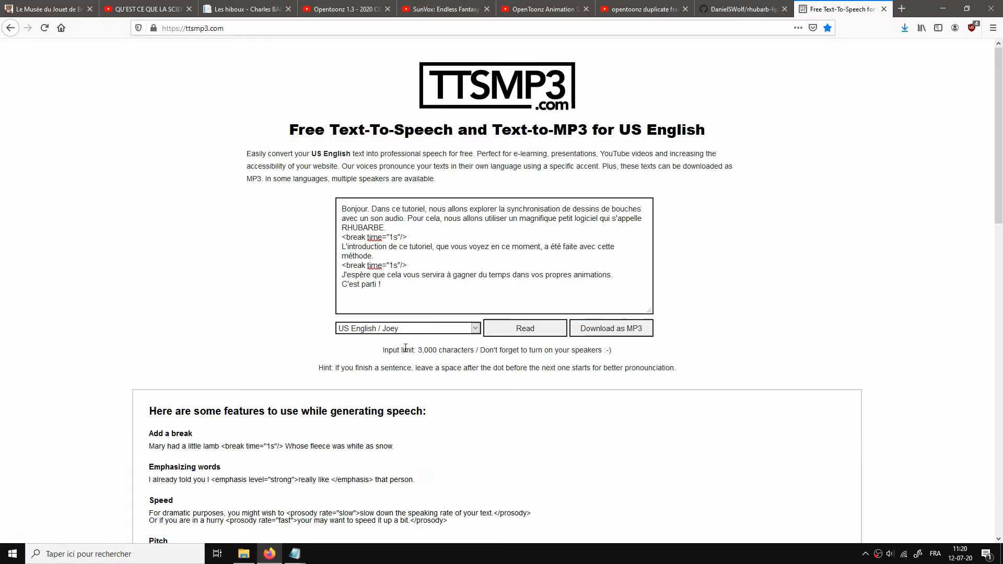
Set the voice to French / Mathieu and have the text read aloud
left_click(428, 328)
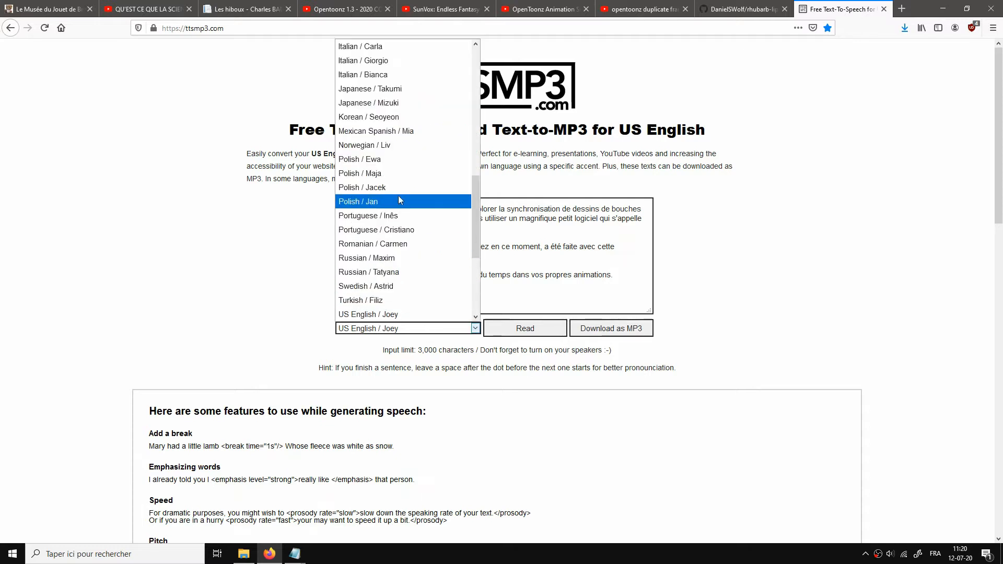
scroll(417, 202, "up", 4)
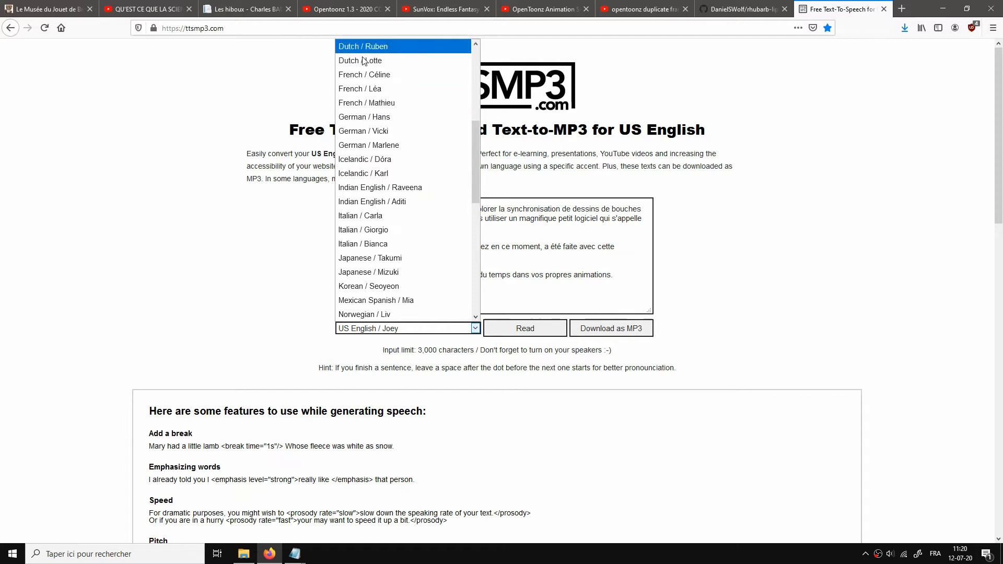
left_click(375, 103)
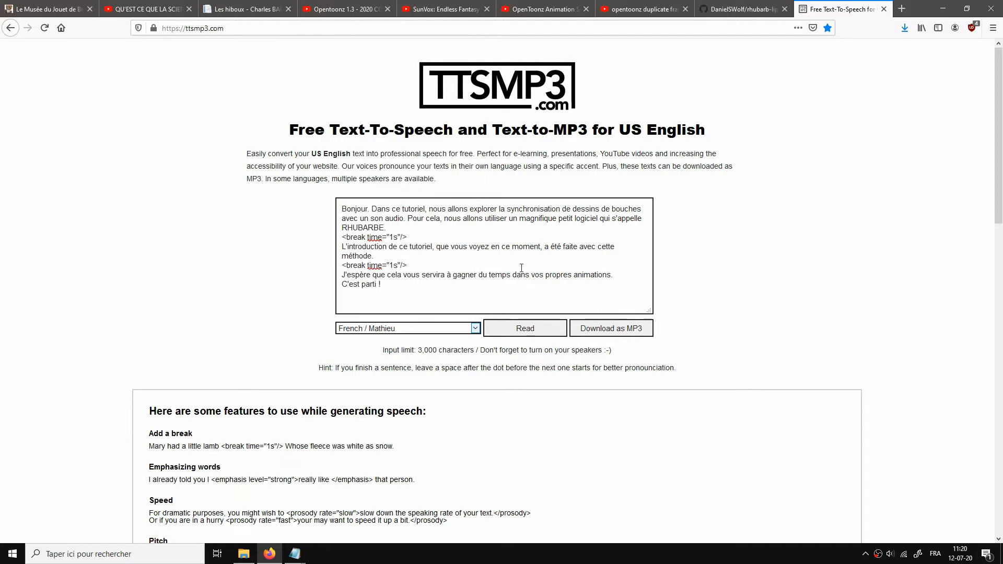
left_click(533, 328)
Compare the break tag in the text with the documented example, and examine the emphasis and speed tags
left_click_drag(410, 237, 342, 243)
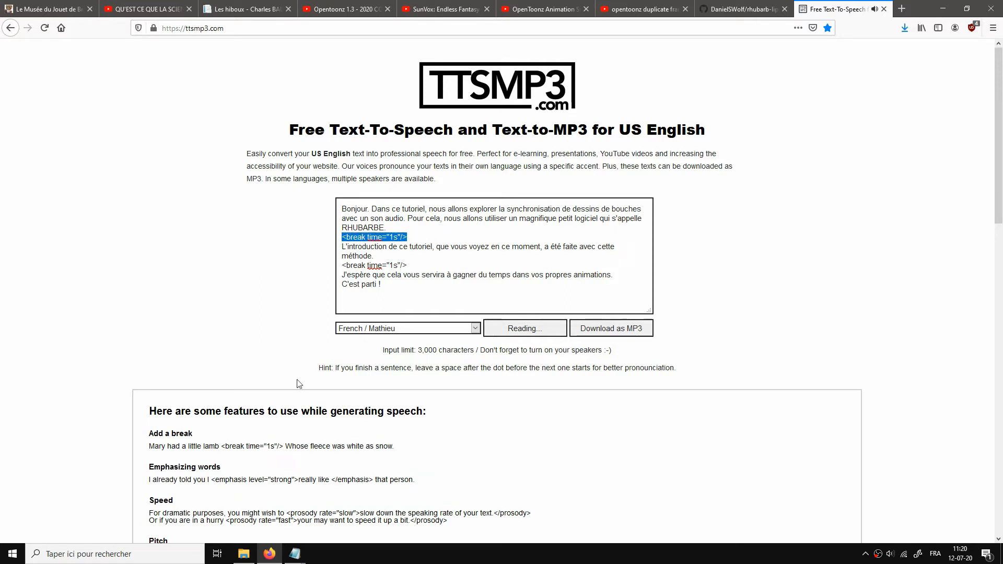
left_click_drag(222, 447, 293, 447)
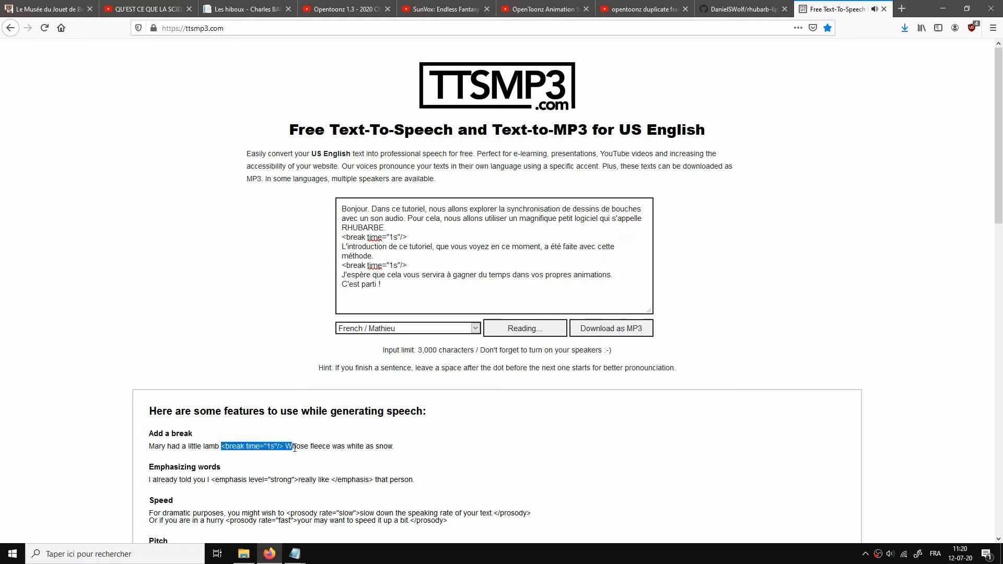
left_click(406, 436)
scroll(320, 420, "down", 3)
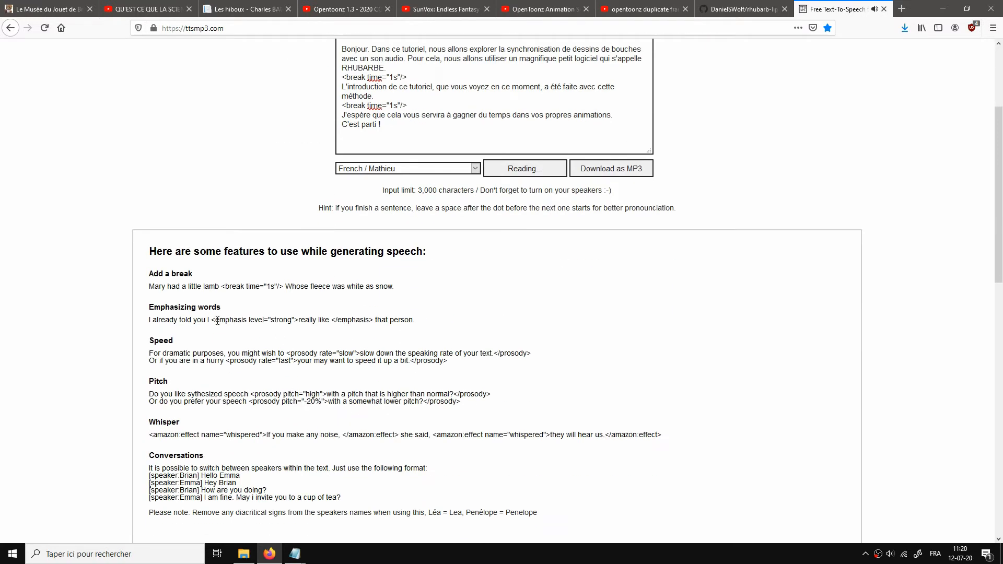
left_click_drag(214, 322, 293, 322)
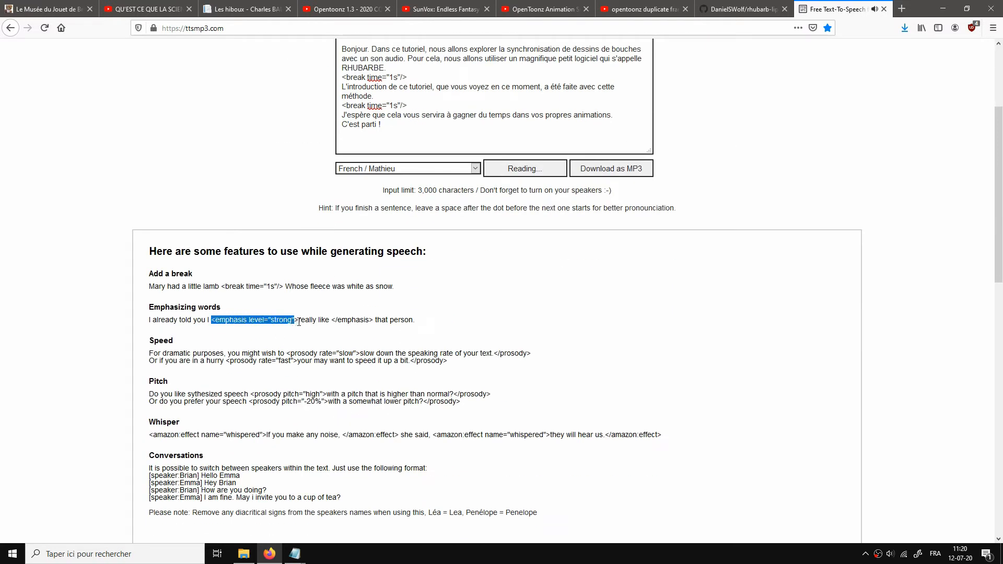
left_click(306, 357)
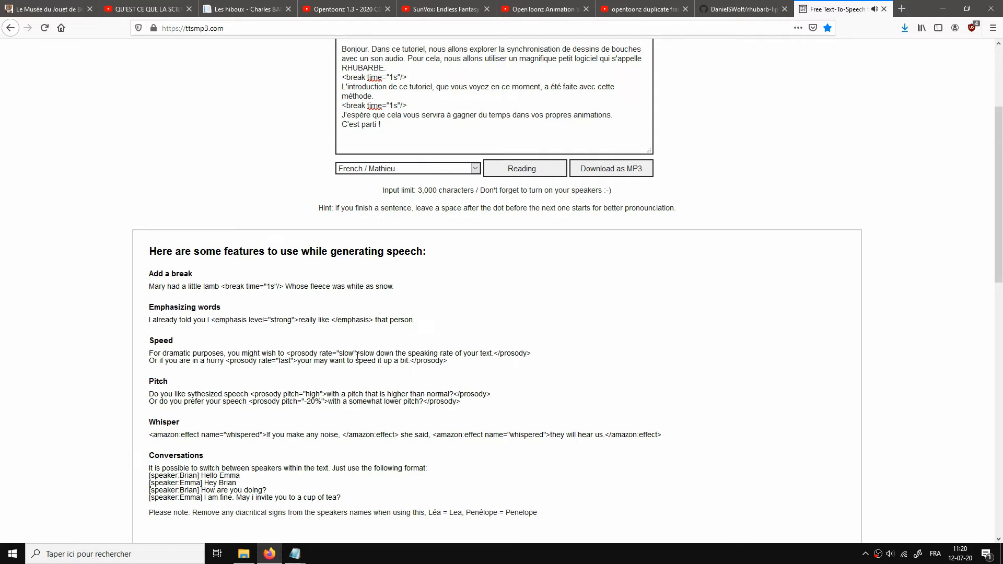
mouse_move(345, 356)
left_mouse_down()
mouse_move(297, 355)
mouse_move(347, 358)
left_mouse_up()
scroll(415, 273, "up", 3)
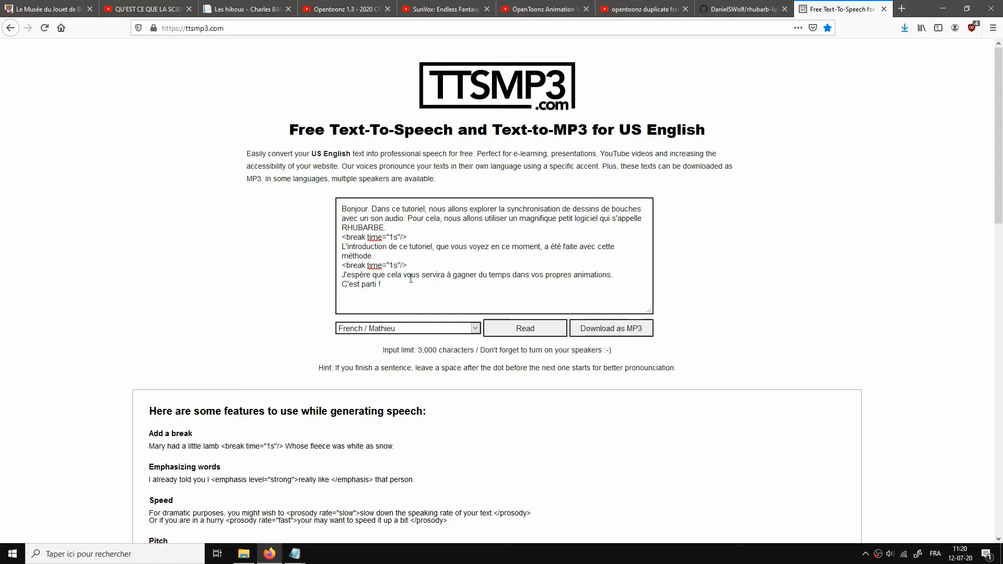
Download the speech as an MP3 into the 20200712-tuto-rhubarb-lip-sync folder under OpenToonz-projets, keeping the proposed file name
left_click(616, 328)
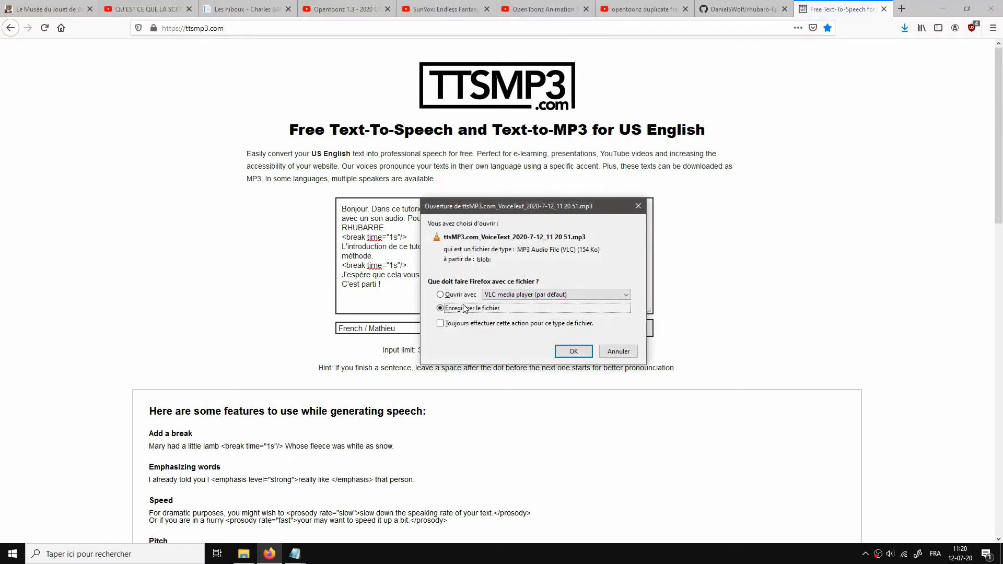
left_click(580, 351)
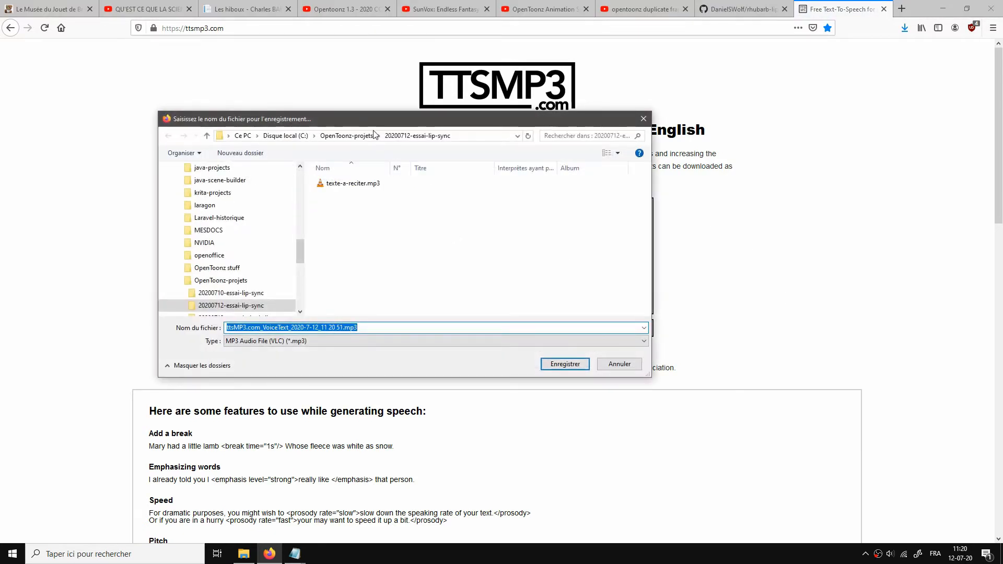
left_click(347, 136)
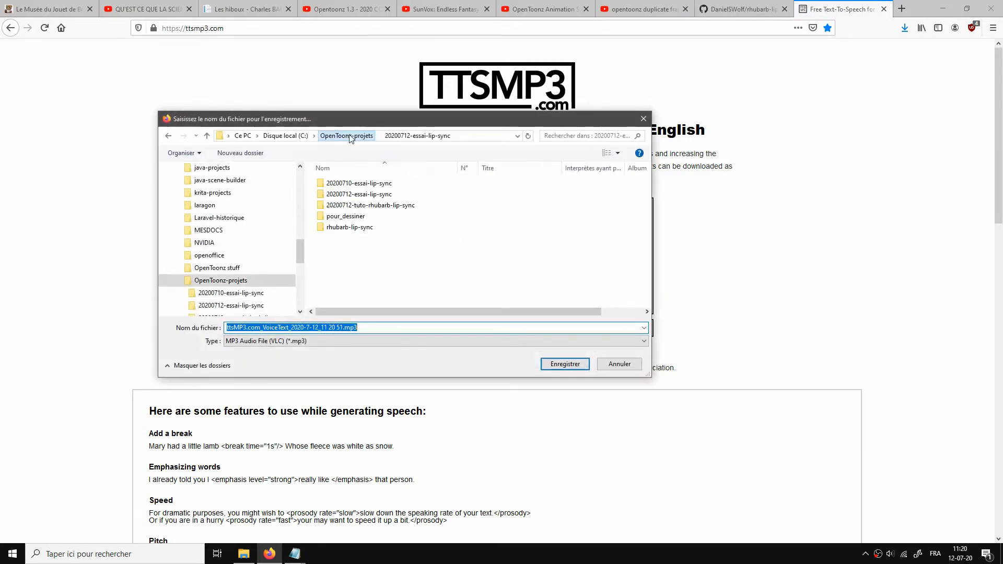
double_click(364, 207)
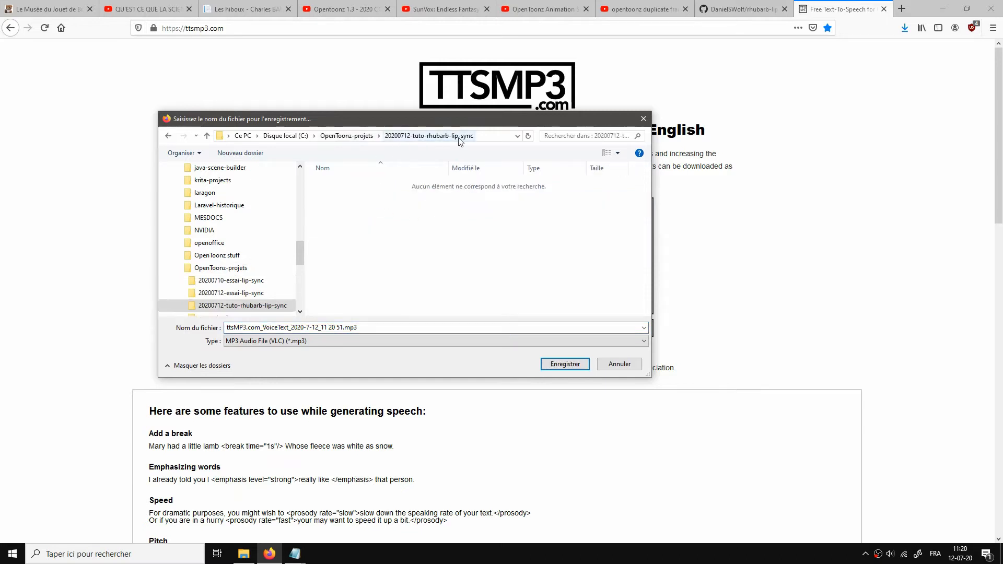
left_click(565, 364)
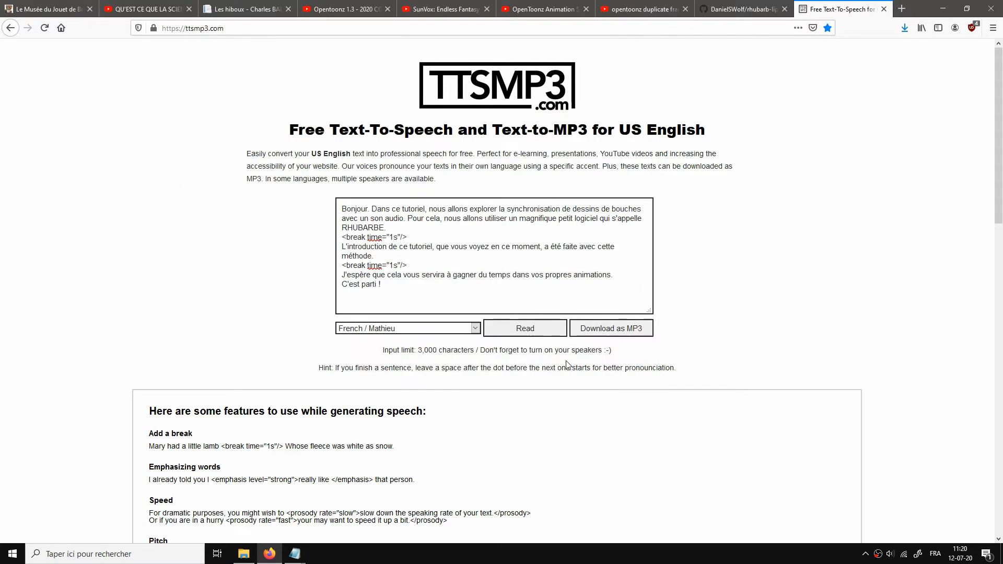
In File Explorer, widen the name column and rename the downloaded ttsMP3 voice file to texte-a-animer.mp3
left_click(244, 554)
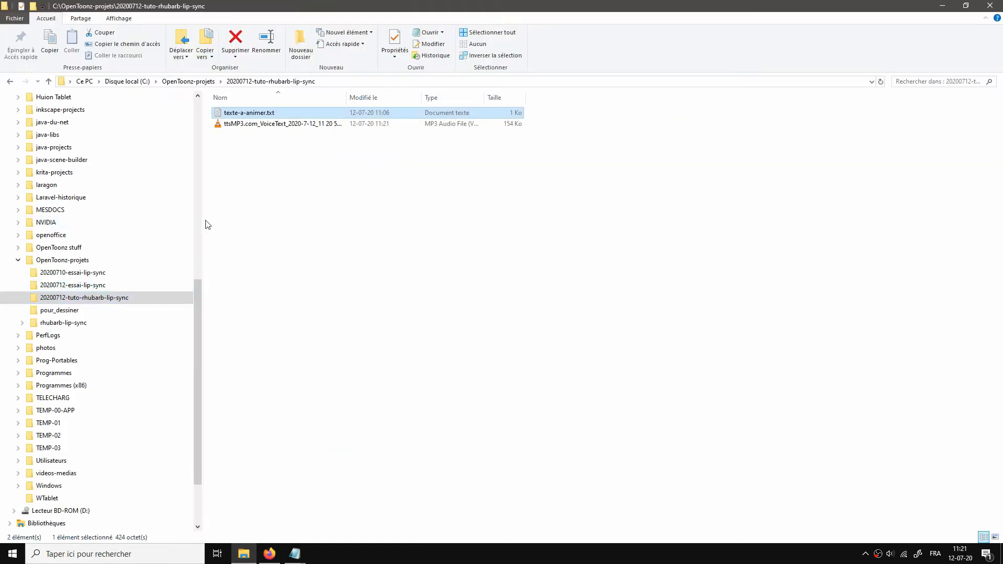
left_click_drag(349, 100, 464, 99)
left_click(283, 129)
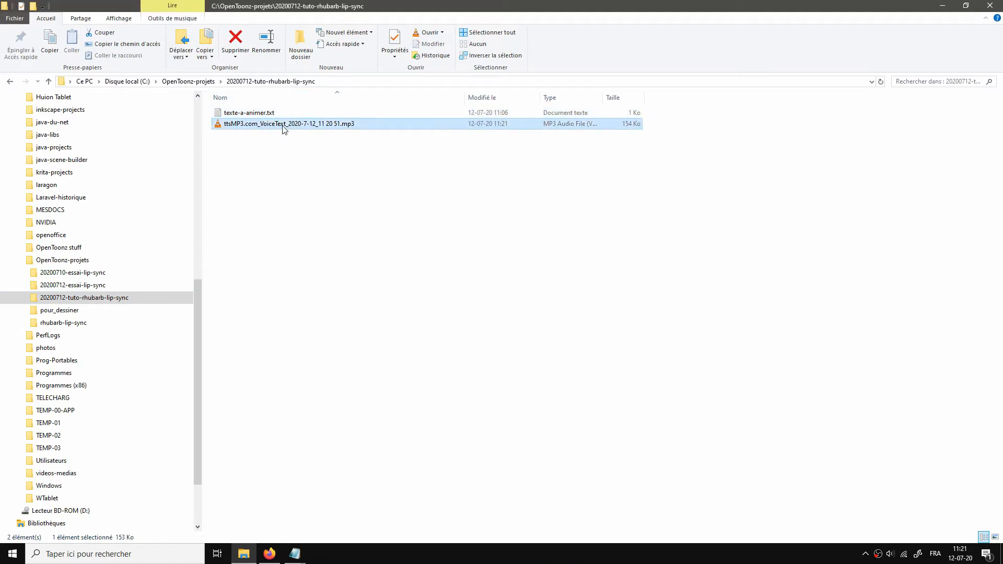
key("F2")
type("texte-")
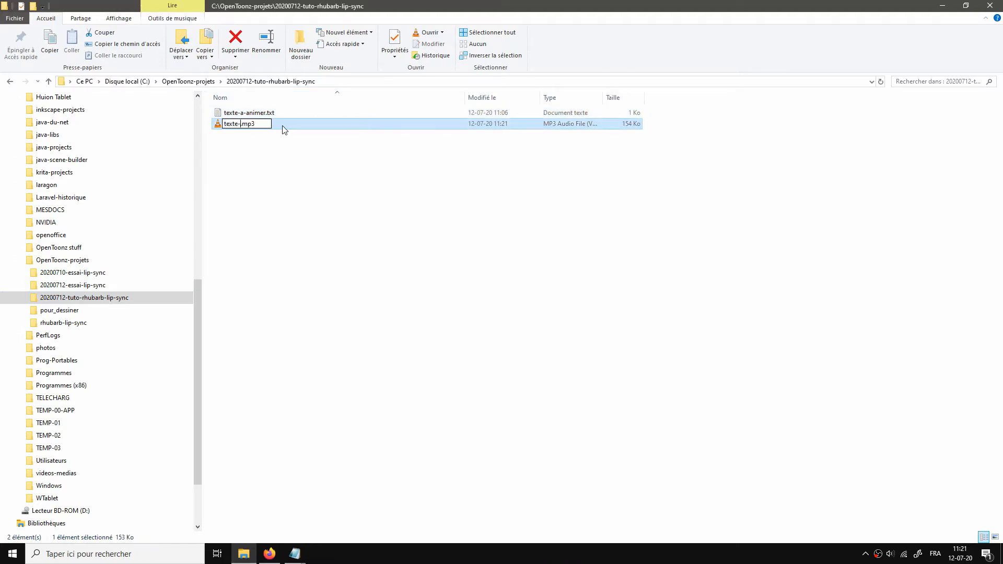
type("a-anim")
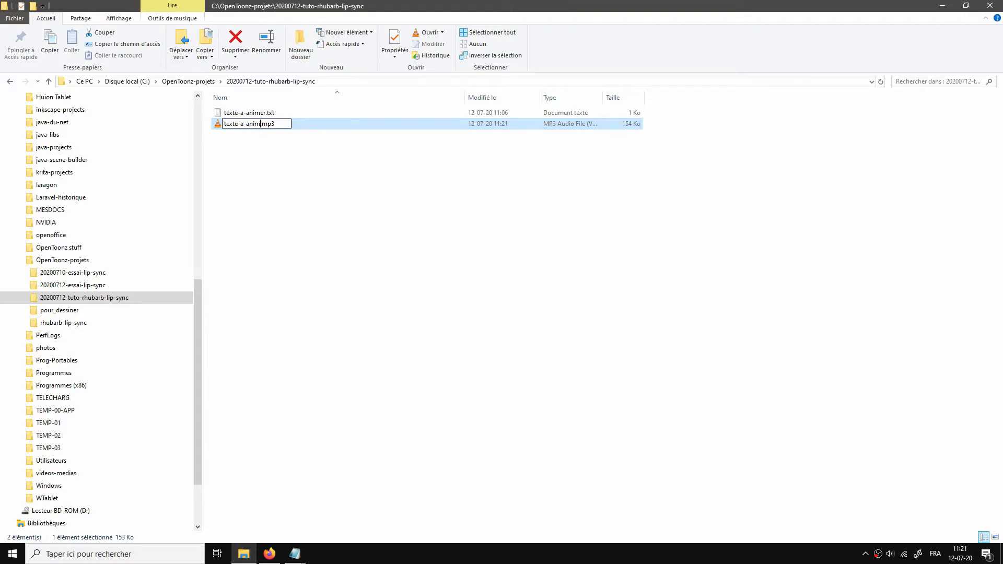
type("er")
key("Return")
left_click(312, 165)
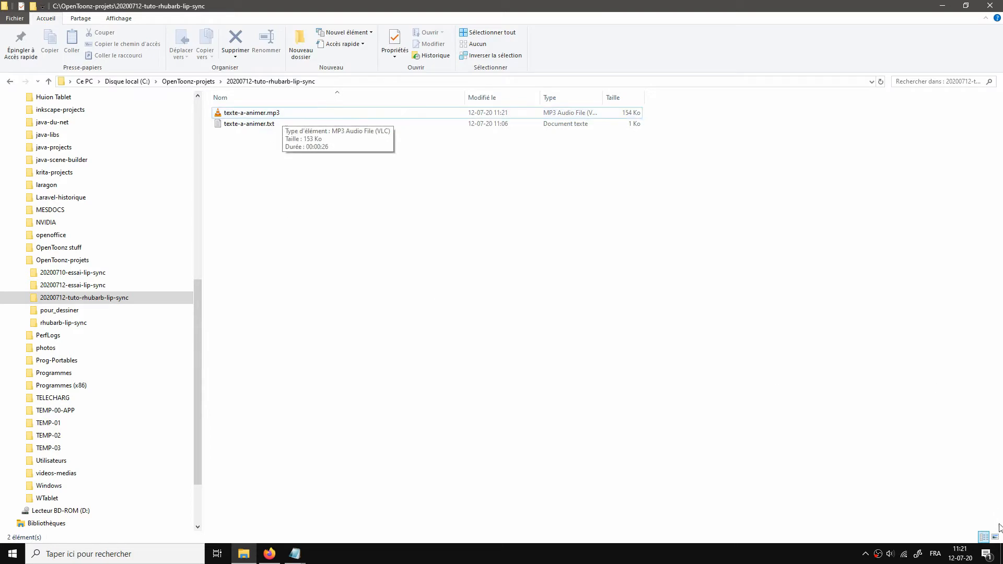
Launch Audacity from the desktop and dismiss its welcome dialog
left_click(1001, 559)
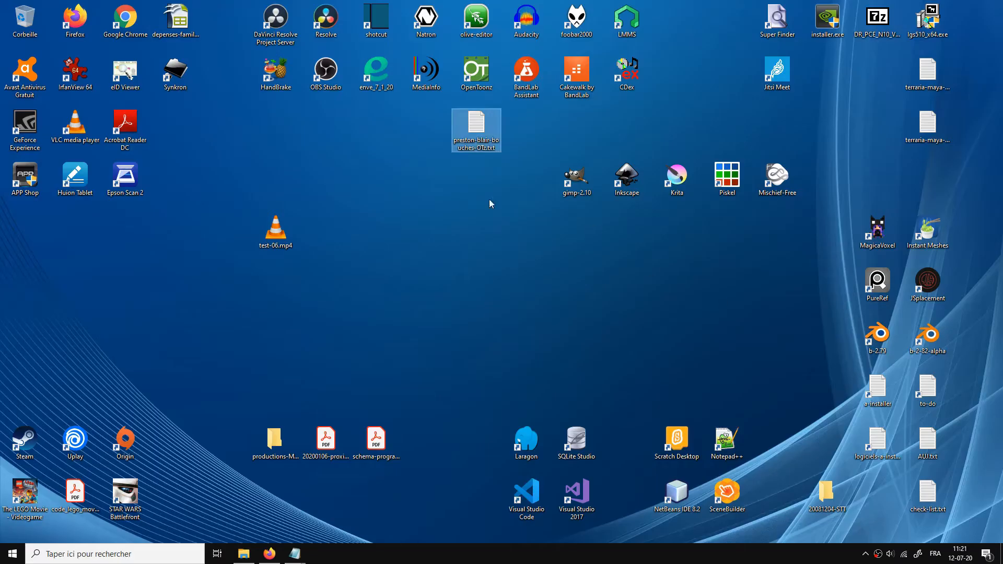
double_click(533, 29)
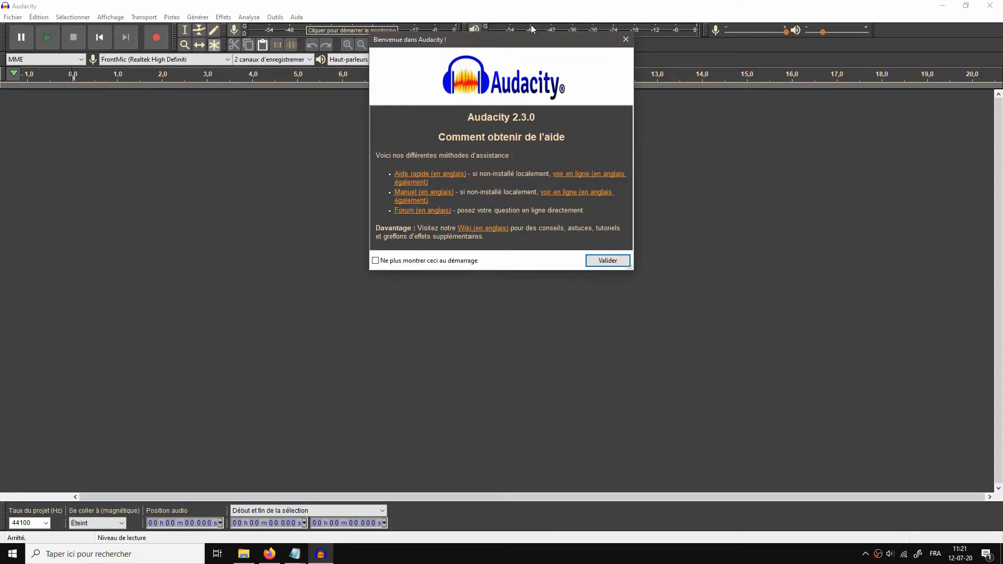
left_click(602, 261)
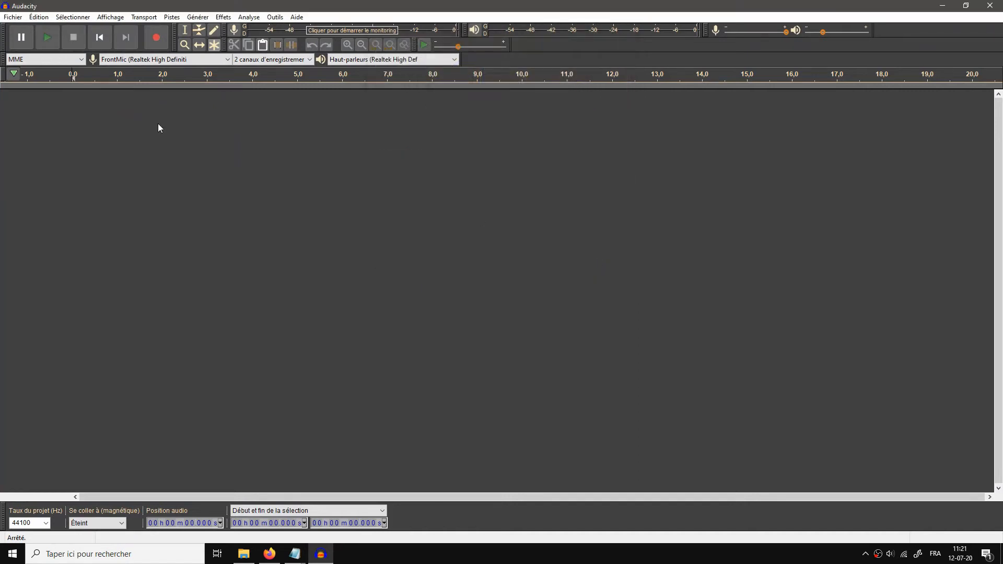
Open texte-a-animer.mp3 from the 20200712-tuto-rhubarb-lip-sync folder
left_click(14, 17)
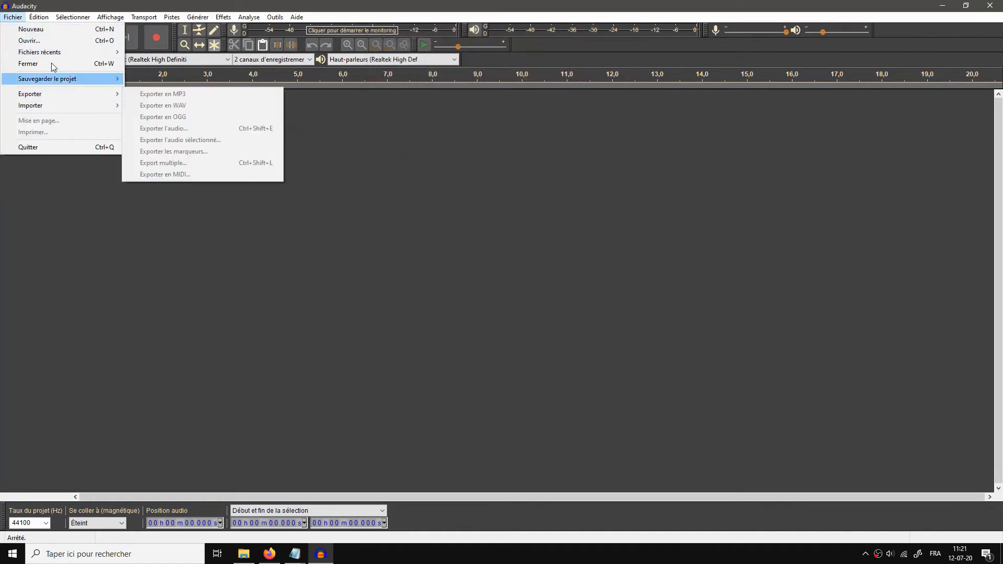
left_click(44, 40)
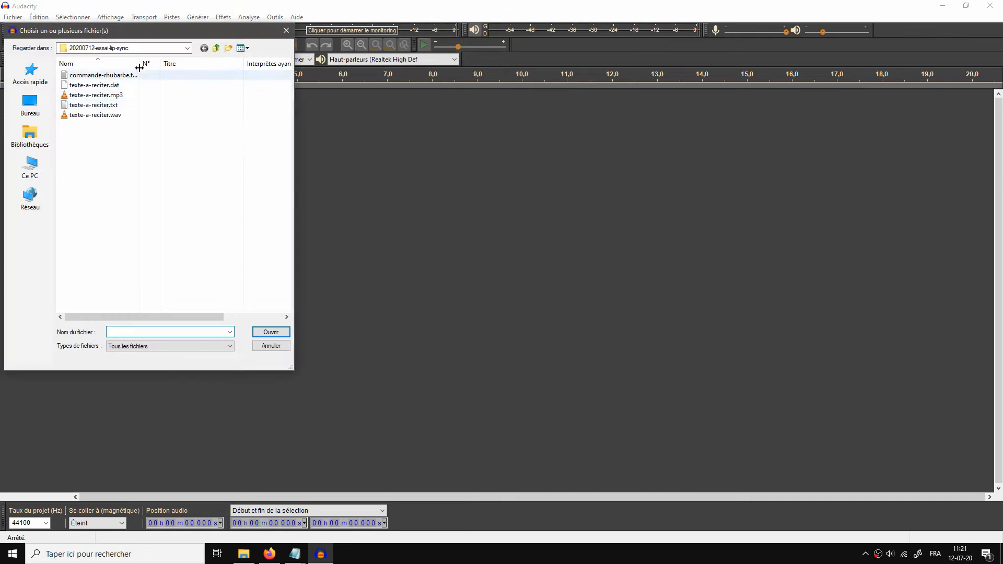
left_click(216, 48)
double_click(109, 95)
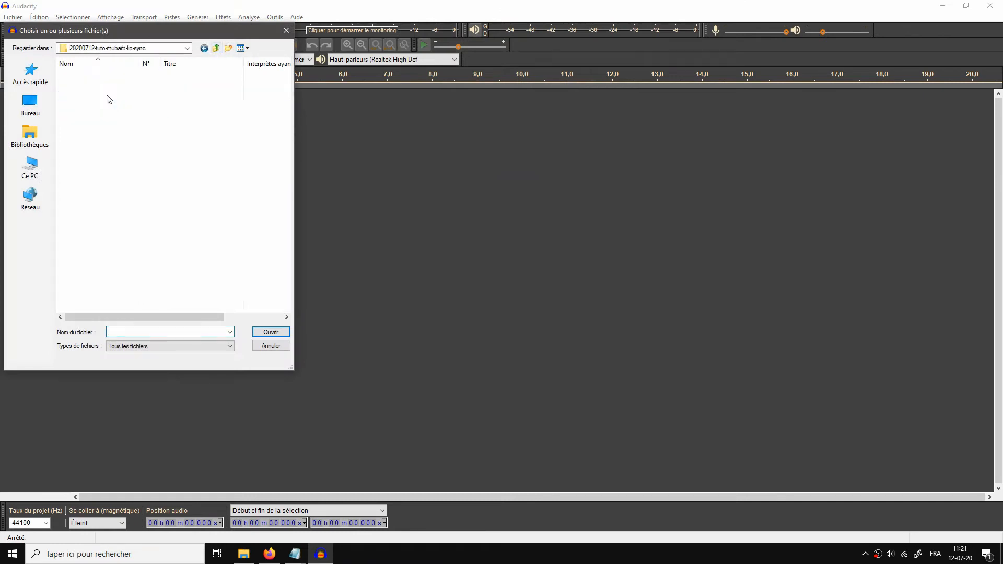
left_click(95, 76)
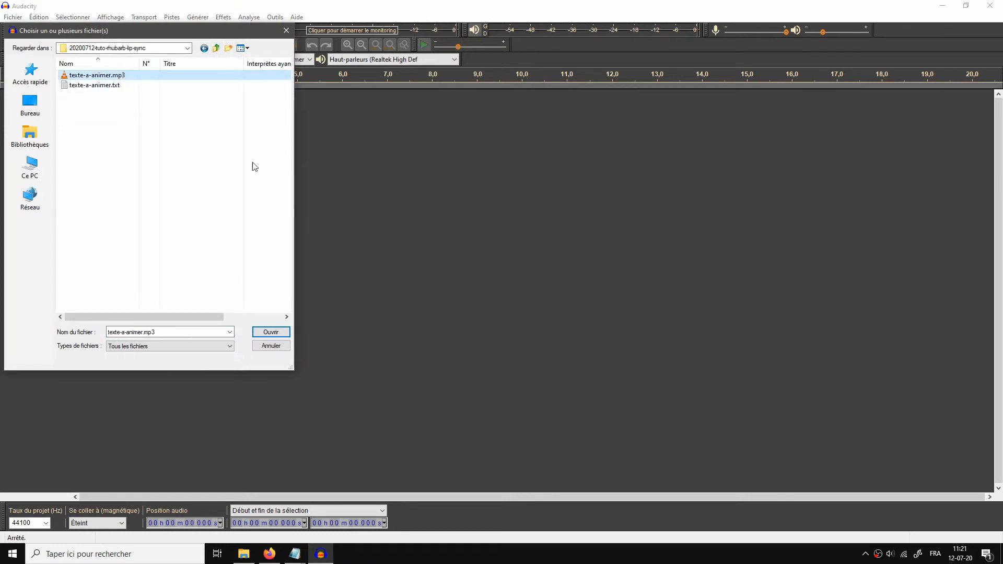
left_click(270, 332)
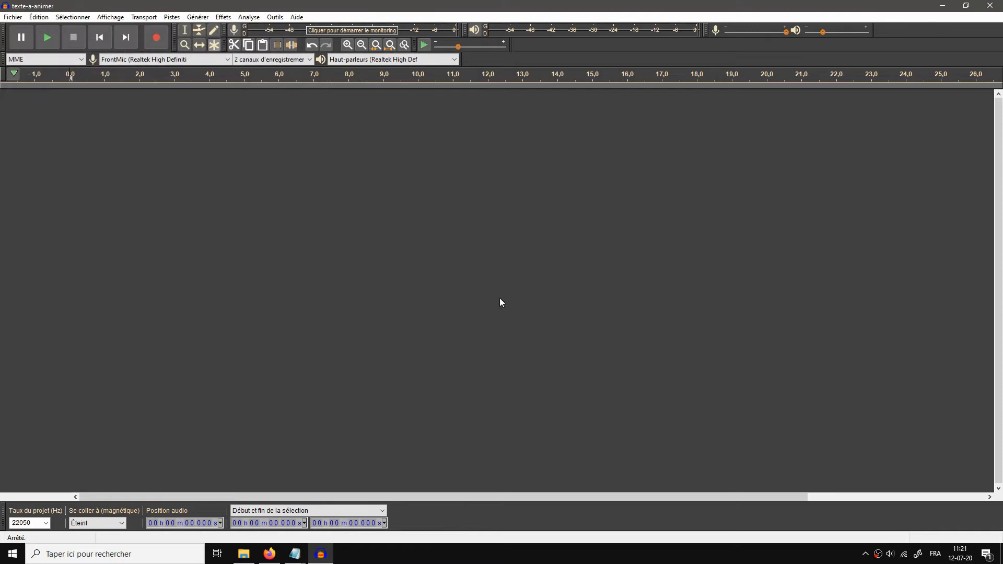
Export the audio as texte-a-animer.wav into 20200712-tuto-rhubarb-lip-sync with unchanged metadata, and close Audacity without saving the project
left_click(15, 20)
mouse_move(51, 98)
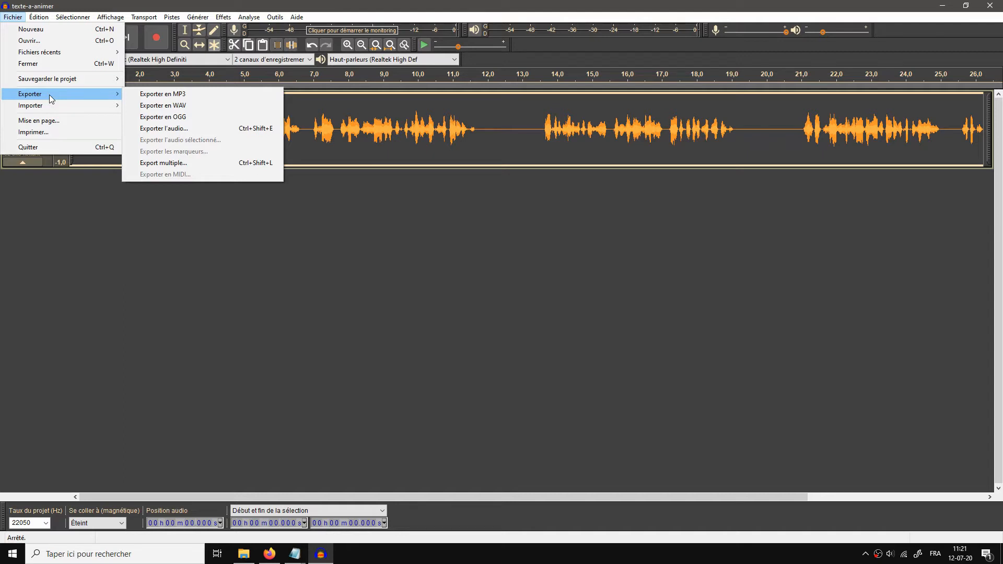
left_click(187, 104)
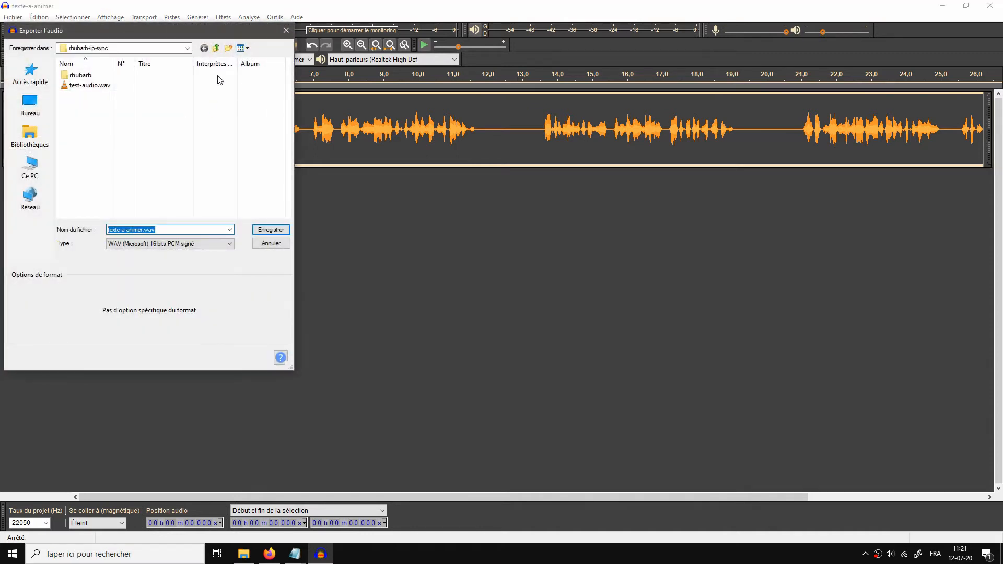
left_click(216, 48)
double_click(91, 97)
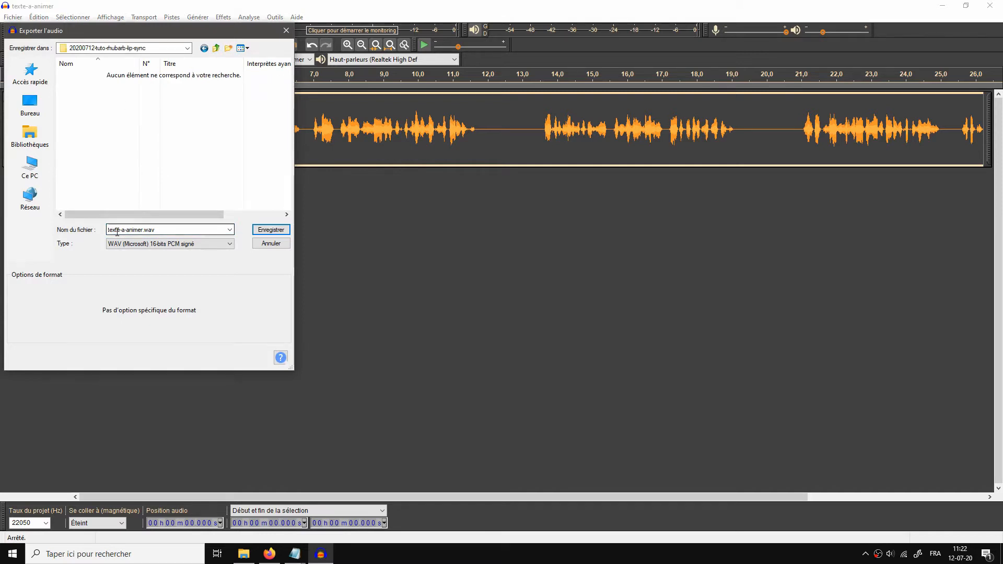
left_click(269, 230)
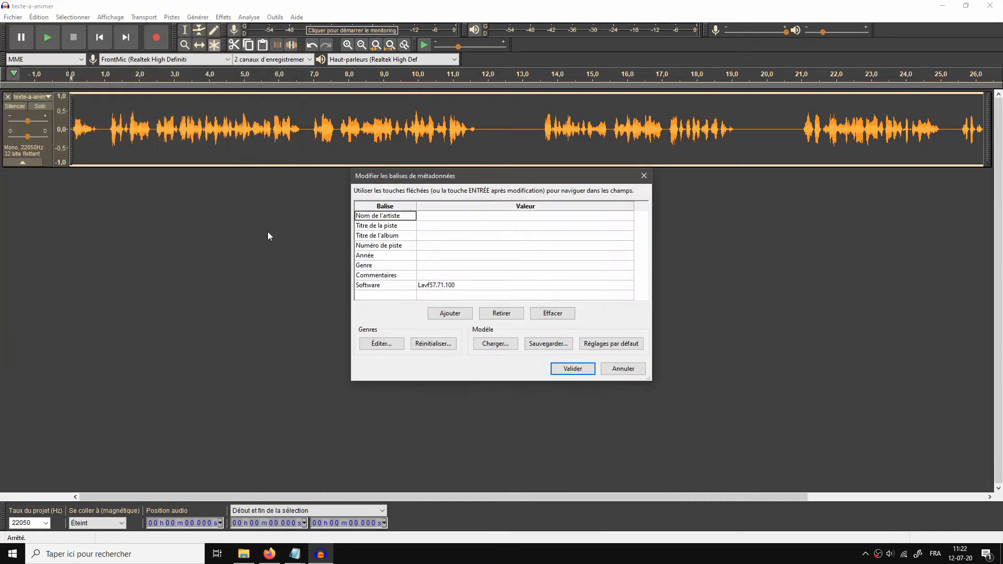
left_click(572, 368)
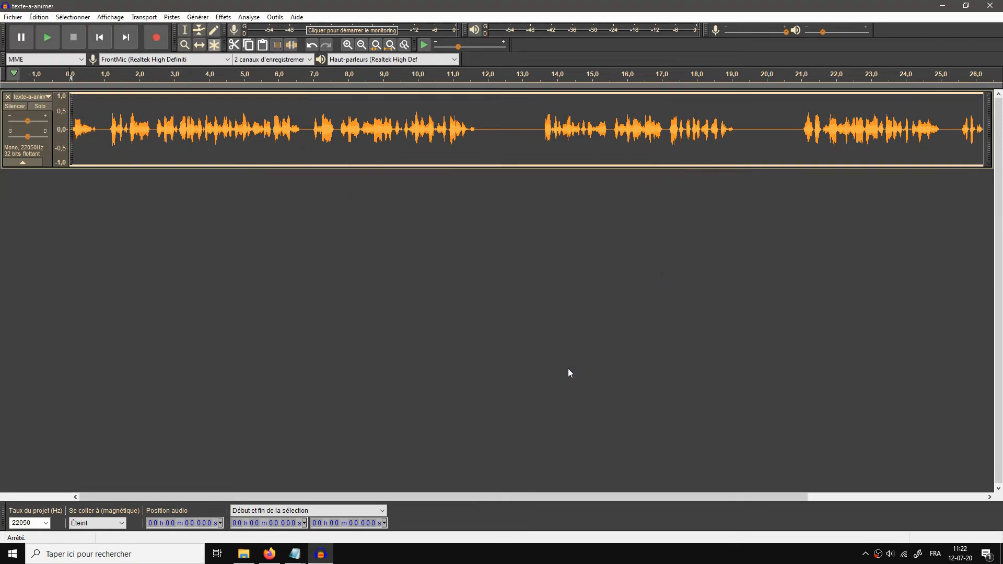
left_click(1000, 10)
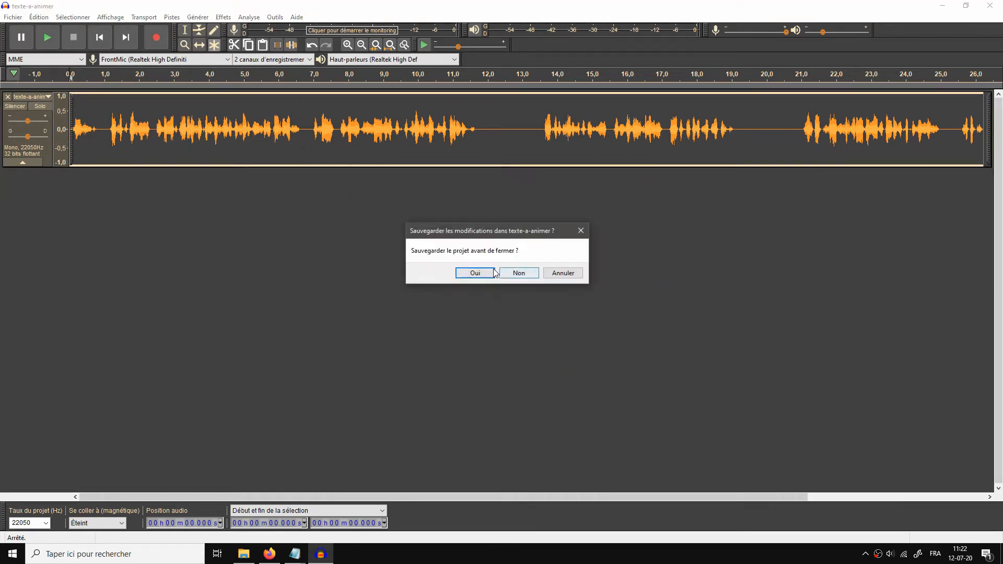
left_click(519, 274)
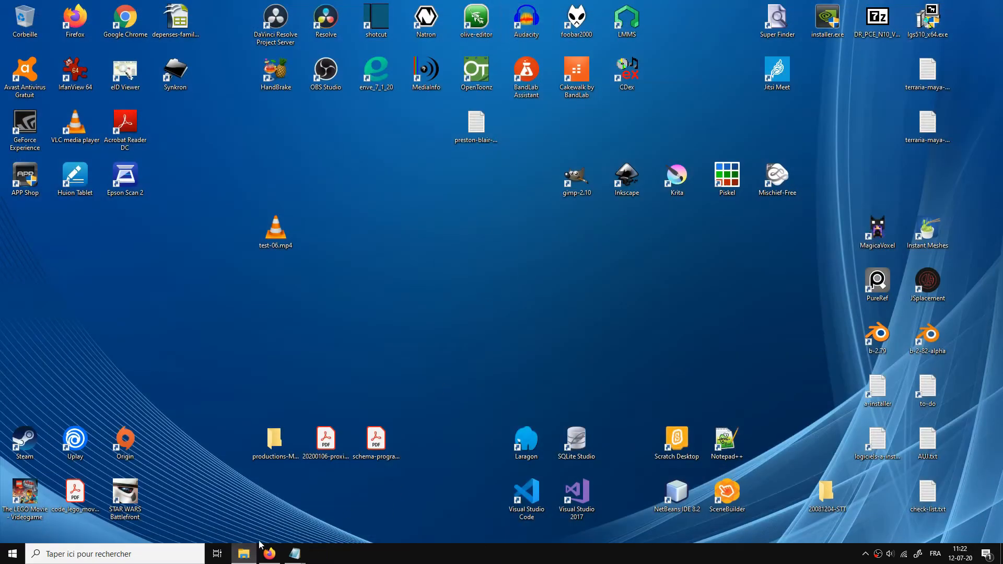
In File Explorer, view the contents of texte-a-animer.txt and play texte-a-animer.wav in VLC, closing each again
left_click(243, 554)
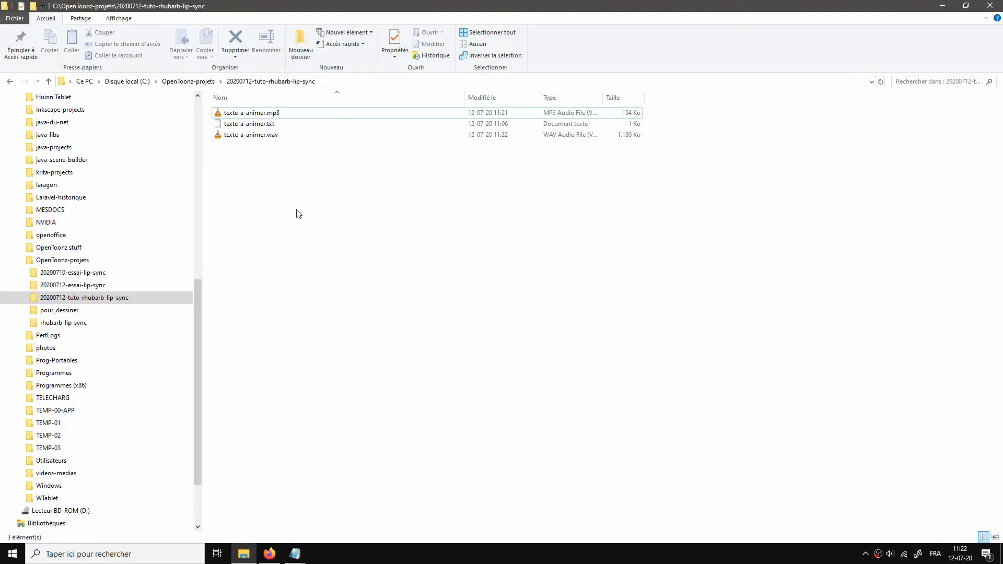
double_click(262, 125)
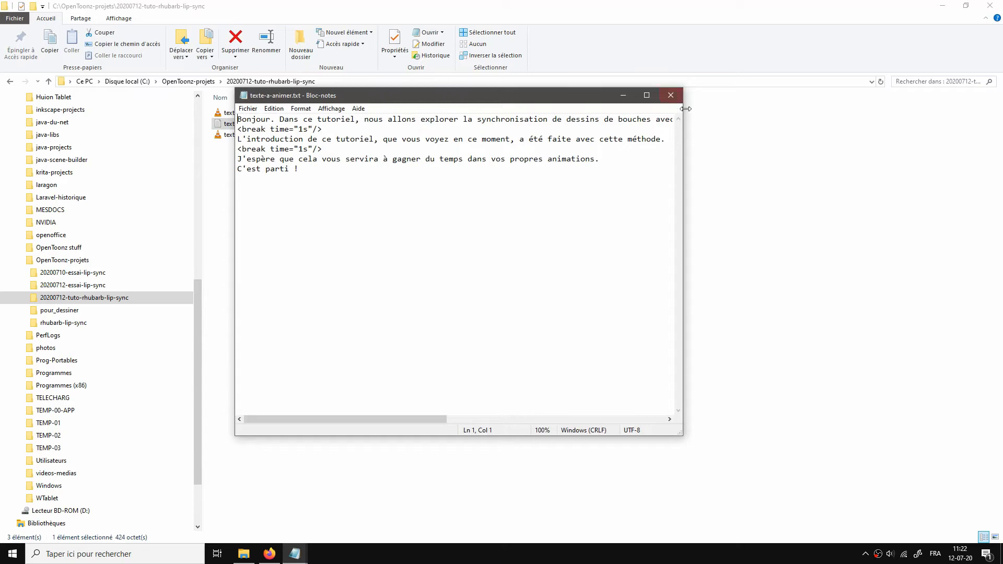
left_click(671, 95)
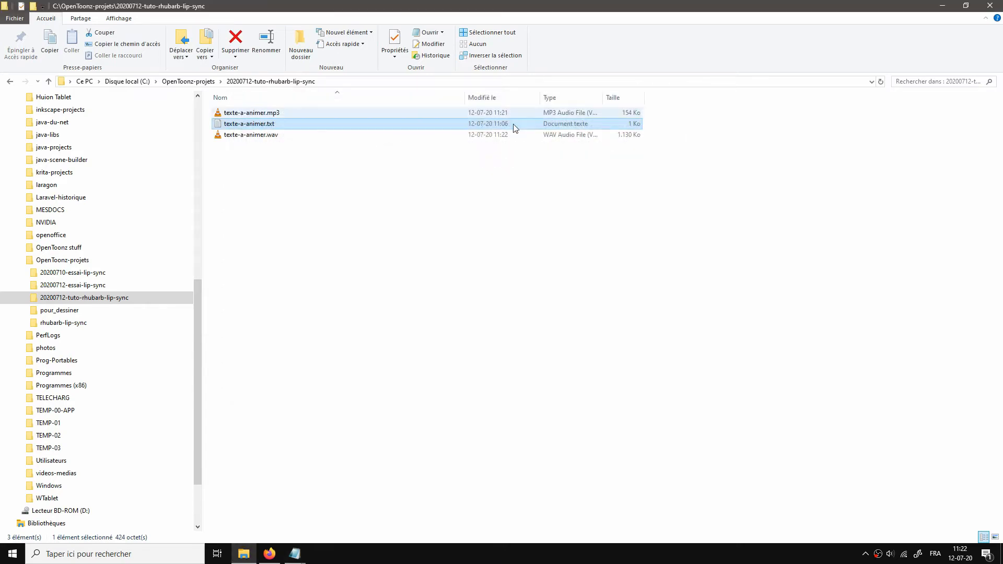
left_click(261, 113)
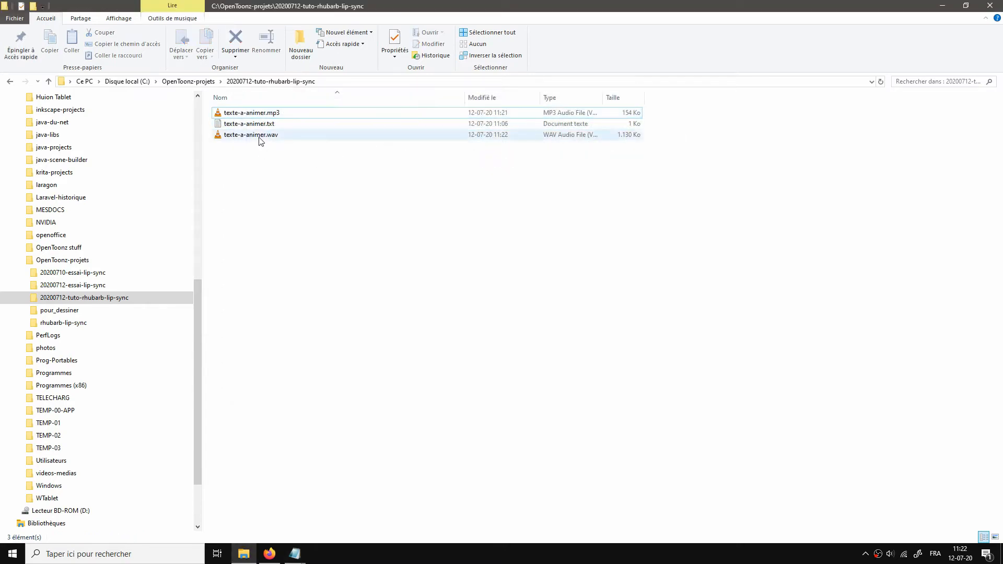
double_click(262, 137)
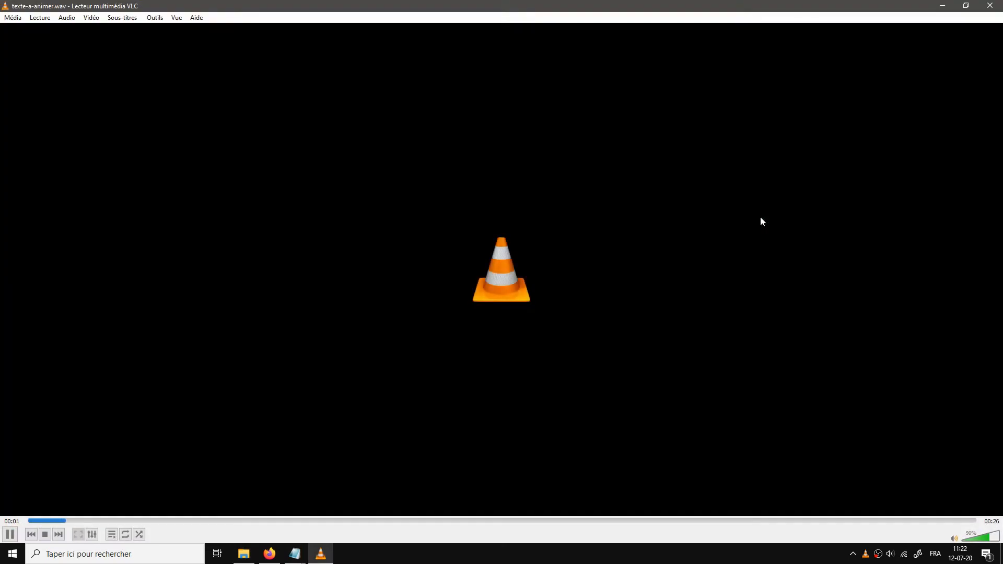
key("ctrl+q")
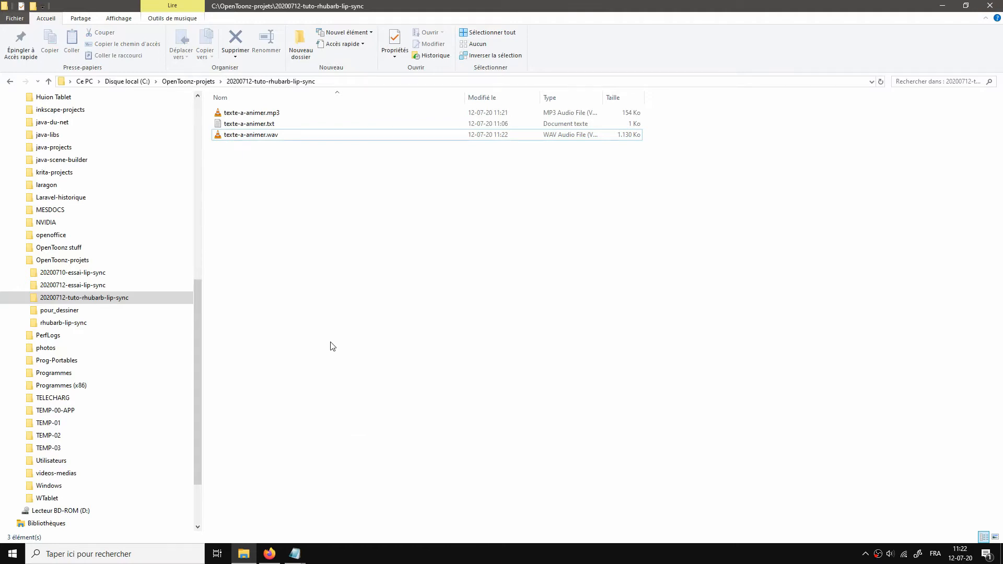
Switch to Firefox and examine the mouth shapes, command-line options and recognizers on the Rhubarb Lip Sync GitHub page
left_click(269, 554)
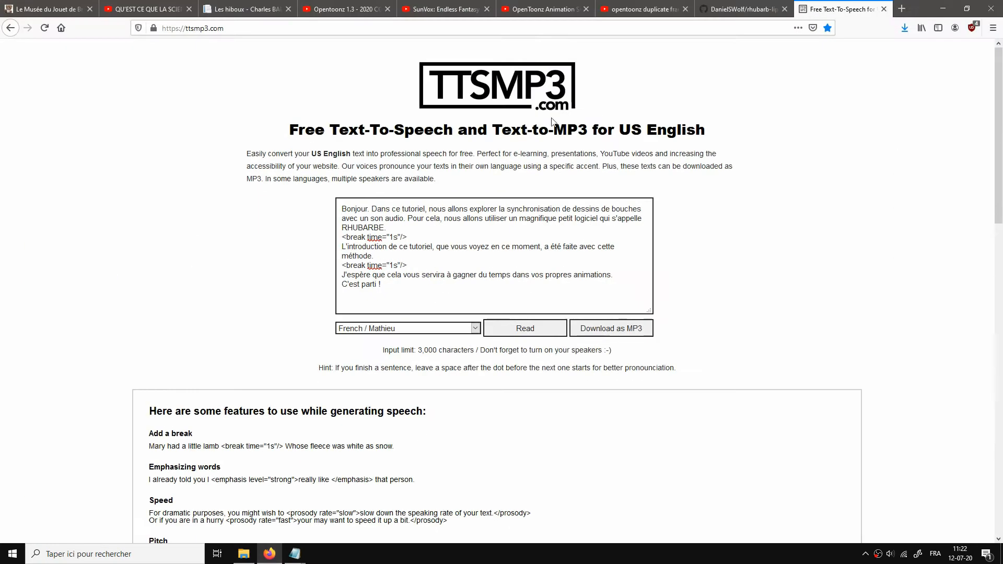
left_click(742, 9)
scroll(646, 314, "down", 10)
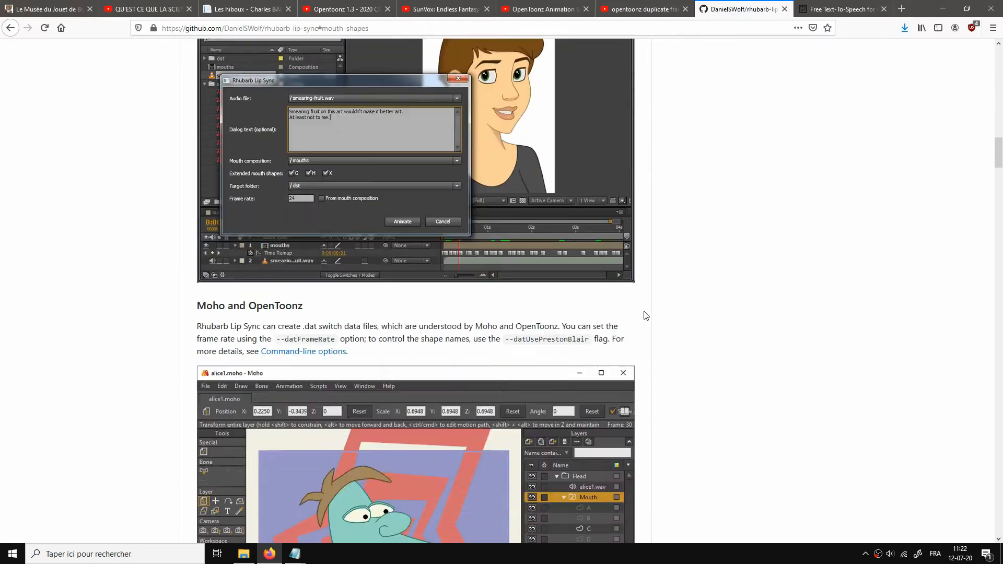
scroll(646, 316, "down", 20)
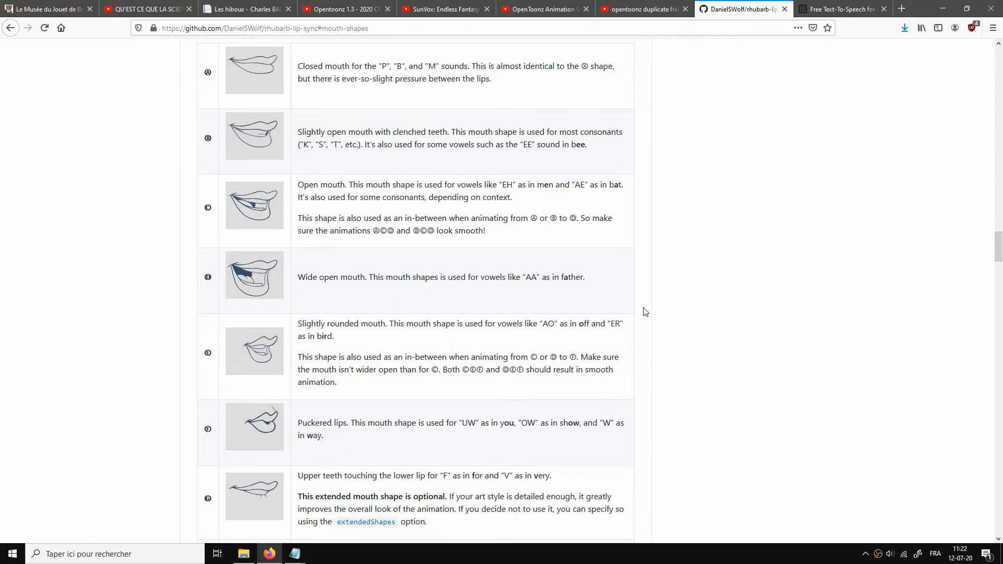
scroll(646, 312, "down", 15)
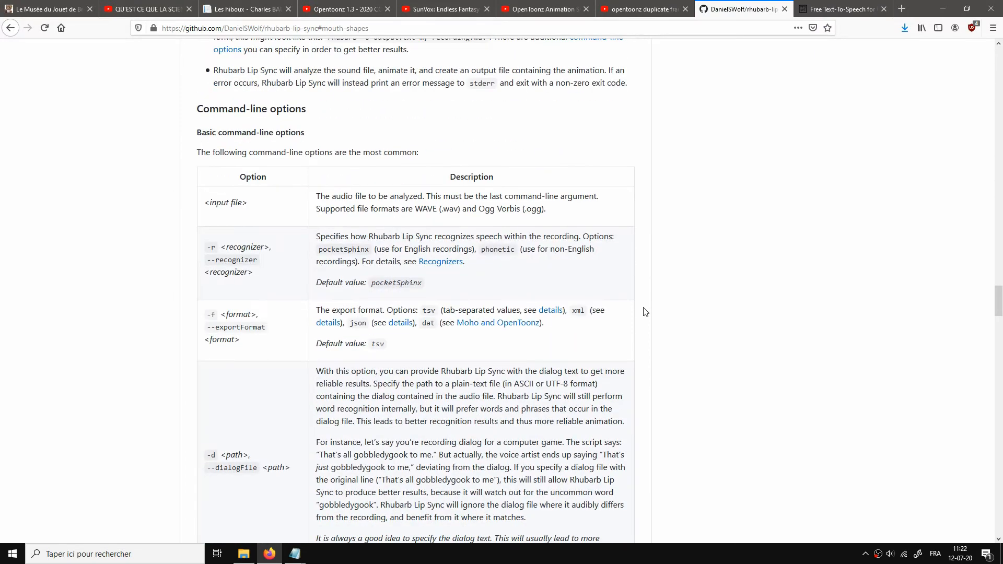
scroll(646, 312, "down", 12)
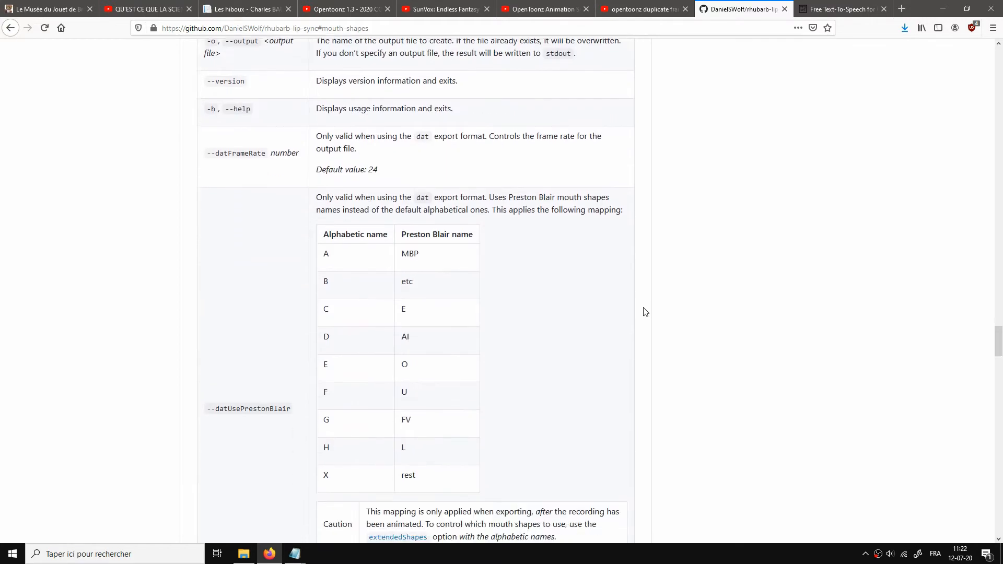
scroll(646, 312, "down", 15)
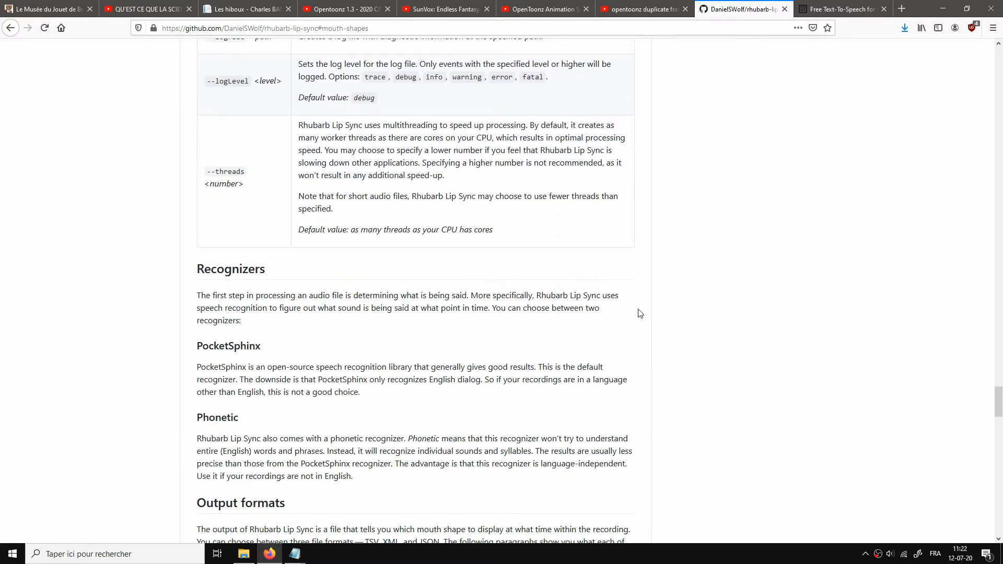
Examine the output formats section and highlight the timestamp and mouth-shape lines in the tab-separated values example
scroll(513, 350, "down", 7)
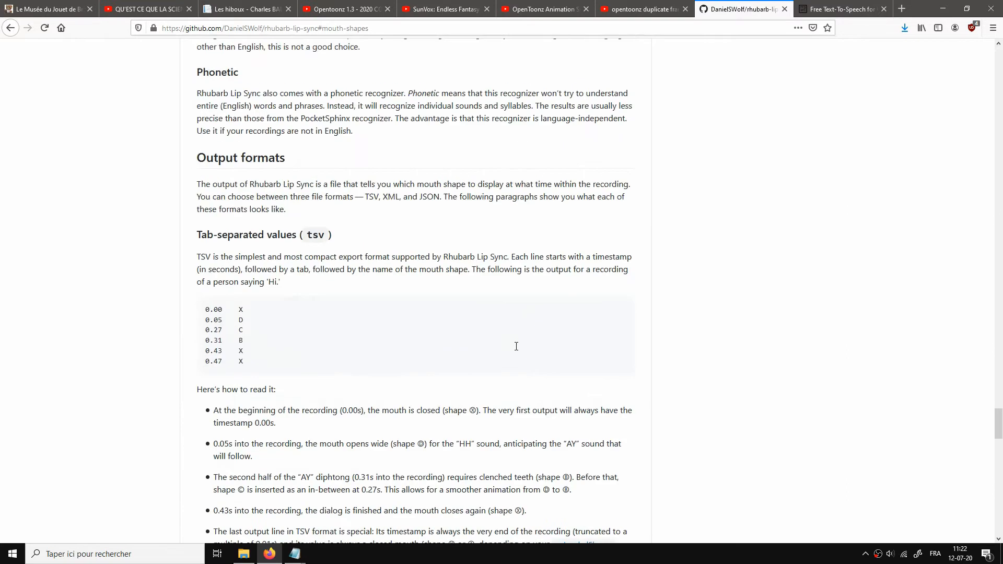
left_click_drag(256, 333, 207, 284)
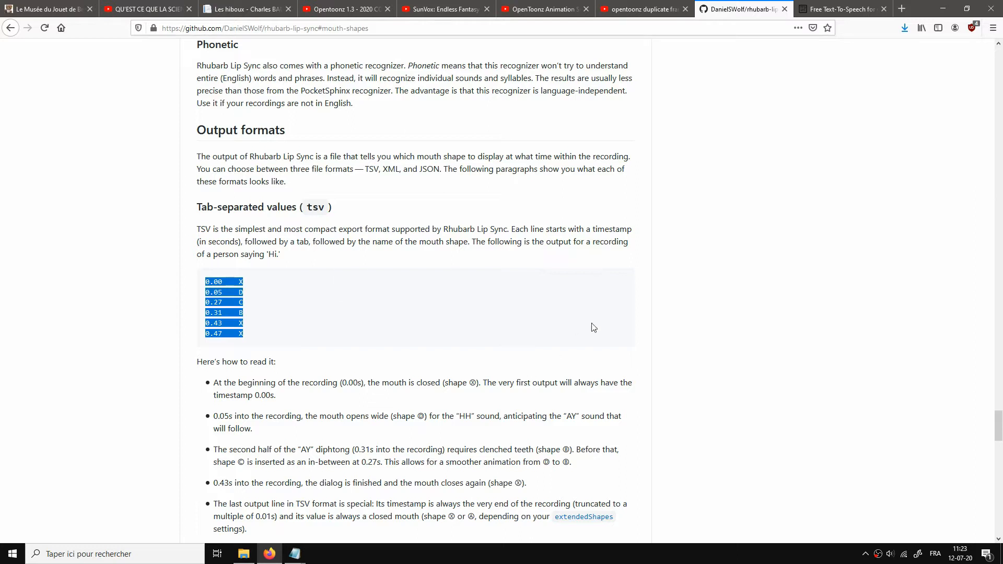
scroll(594, 327, "up", 6)
scroll(594, 327, "down", 5)
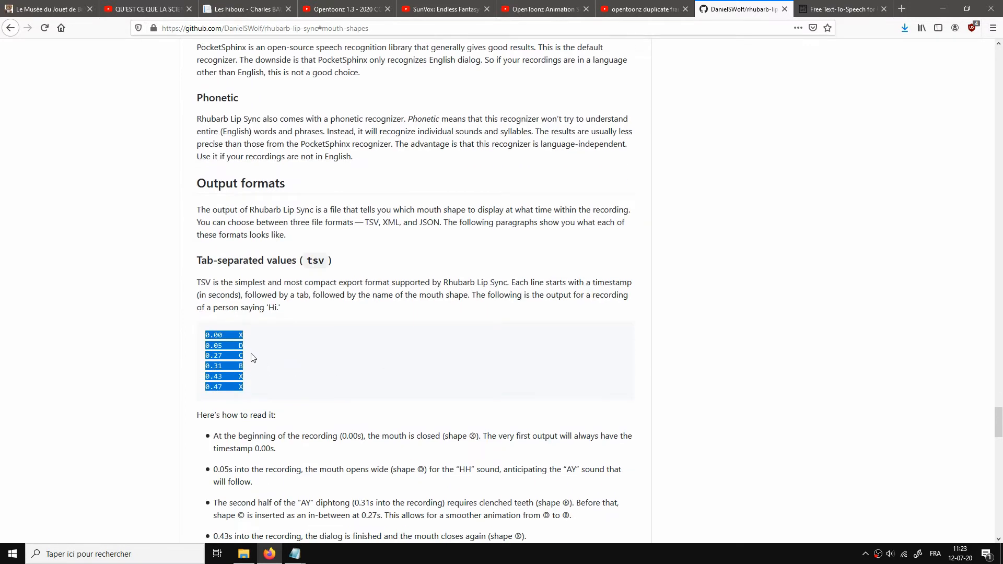
Examine the tab-separated values example and the explanation of its timestamps and mouth shapes, highlighting individual output lines
left_click(254, 357)
scroll(335, 355, "down", 3)
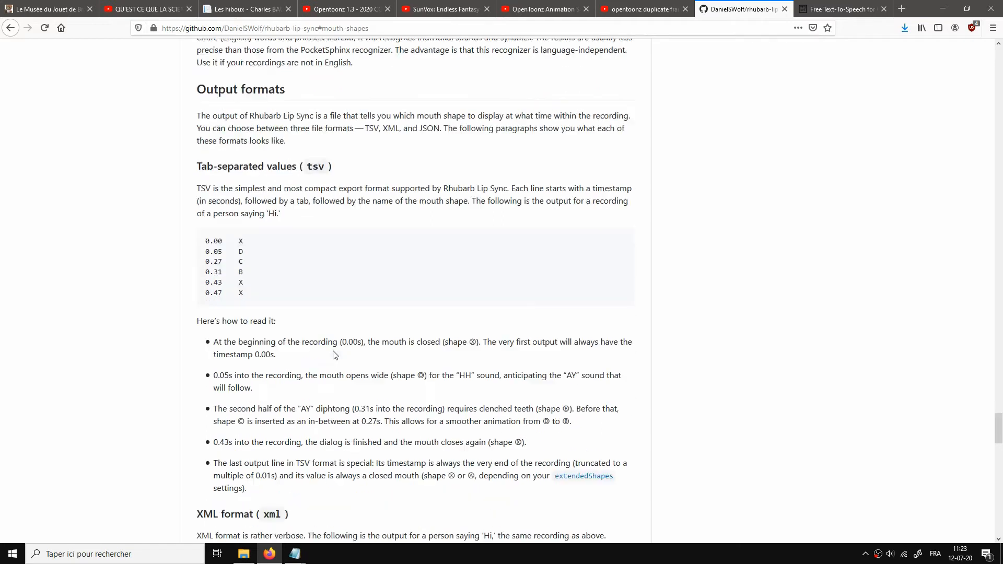
left_click_drag(247, 229, 204, 180)
left_click(249, 181)
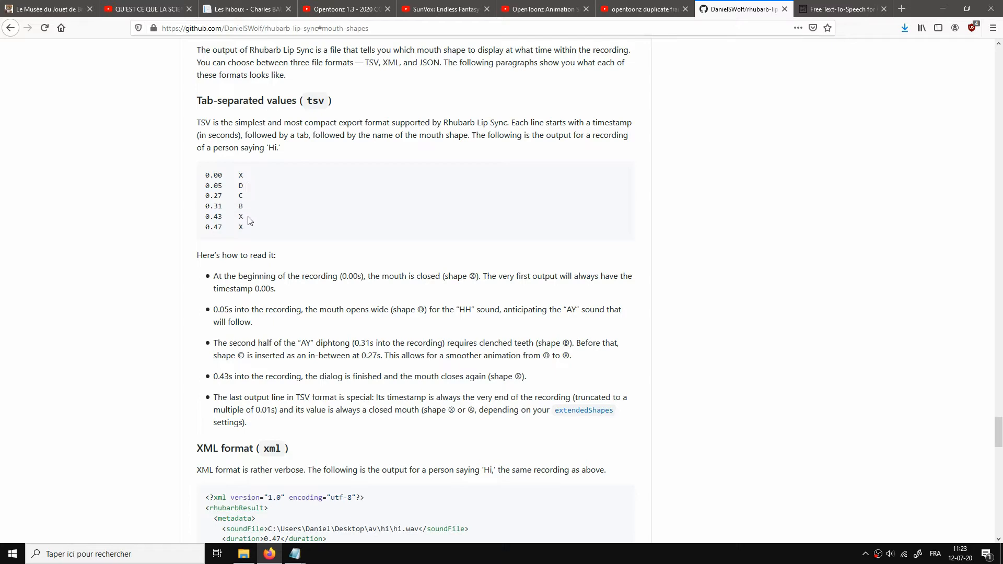
triple_click(250, 206)
left_click(249, 185)
Examine the --datUsePrestonBlair mapping table and compare it with the OpenToonz mouth order in preston-blair-bouches-OTz.txt, placing the notes beside the alphabetic names
scroll(418, 251, "up", 20)
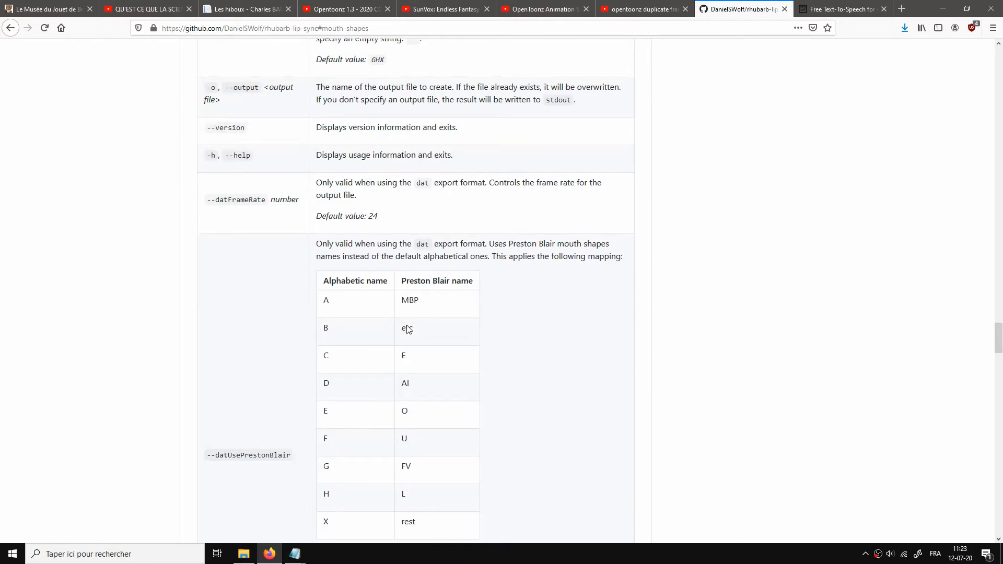
scroll(405, 329, "down", 2)
left_click_drag(419, 199, 406, 226)
left_click(414, 251)
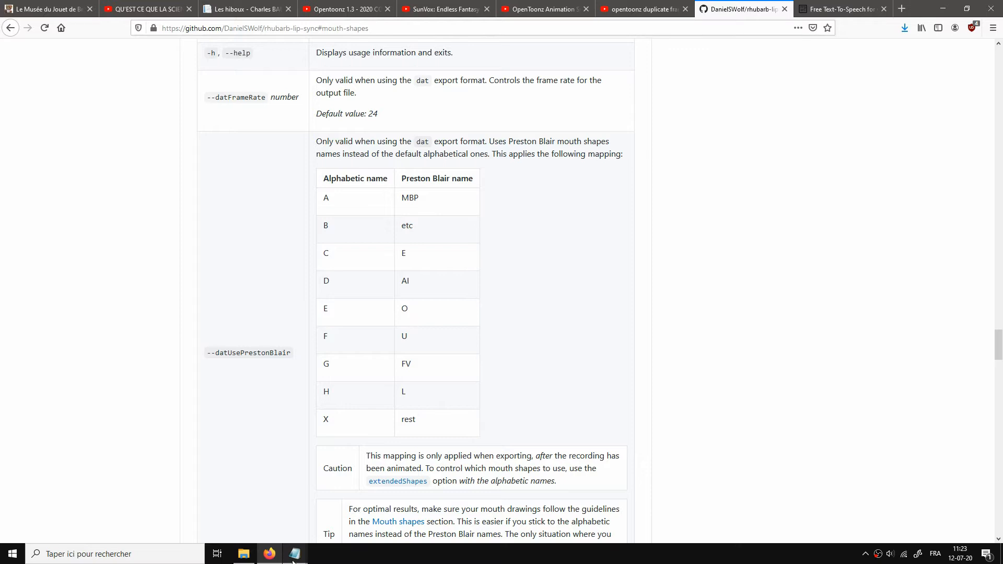
mouse_move(294, 559)
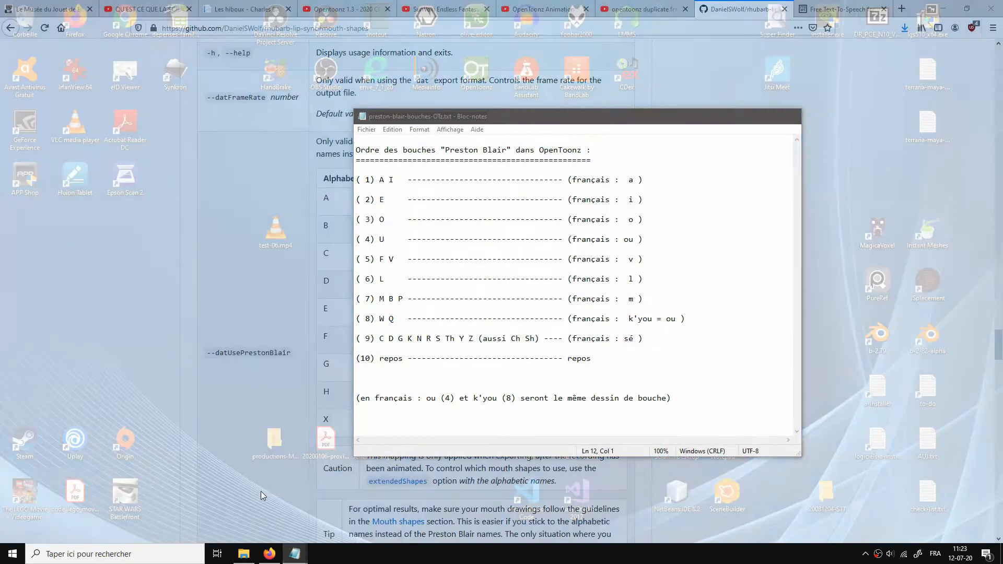
left_click(261, 491)
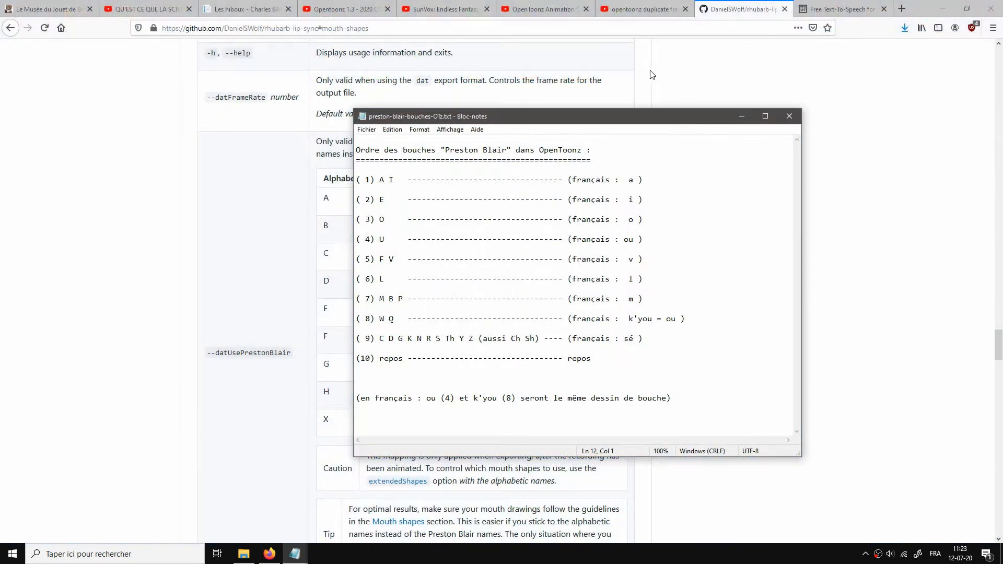
left_click_drag(619, 116, 675, 93)
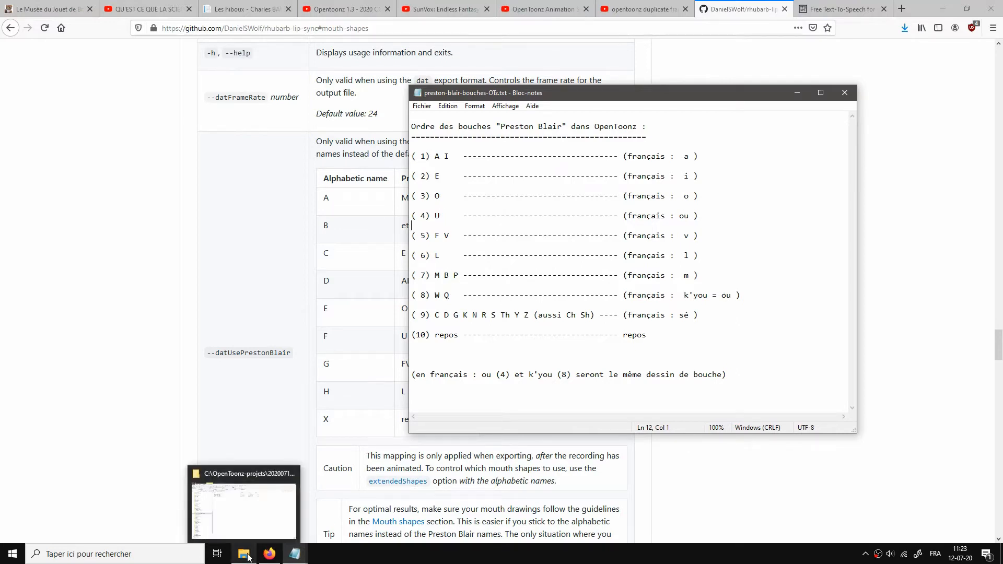
Search Windows for cmd, launch the Command Prompt and maximize its window
left_click(156, 554)
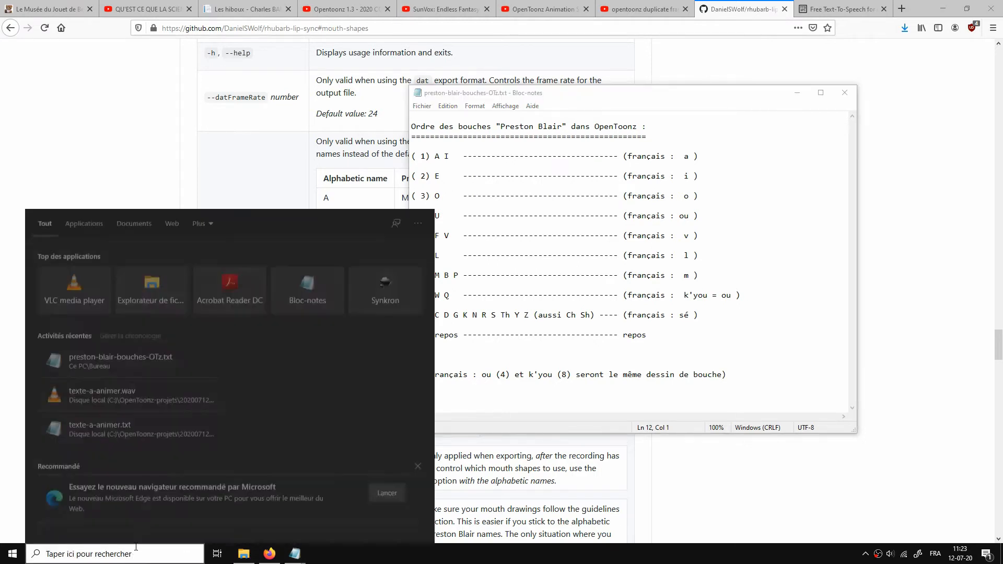
type("cmd")
key("Return")
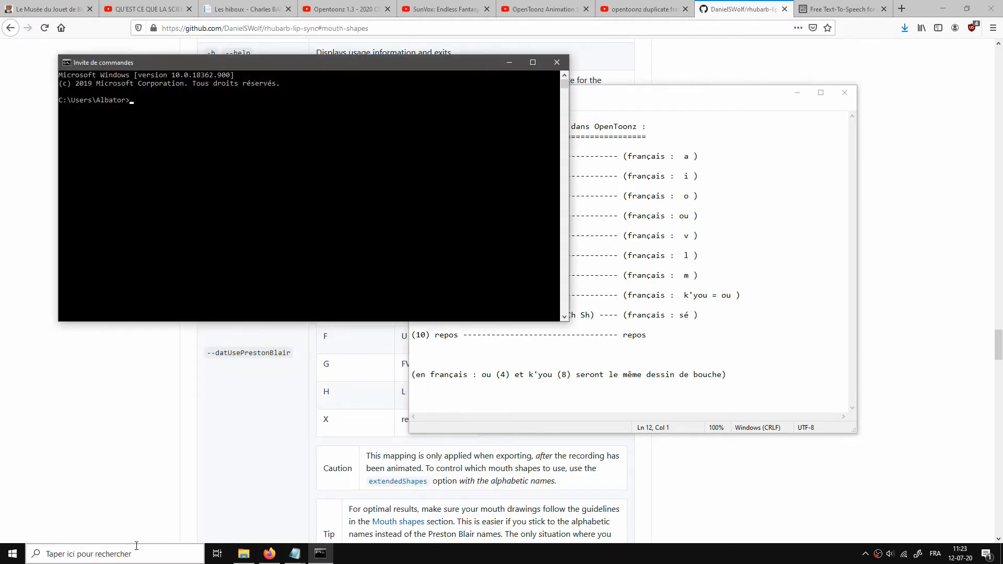
left_click(533, 62)
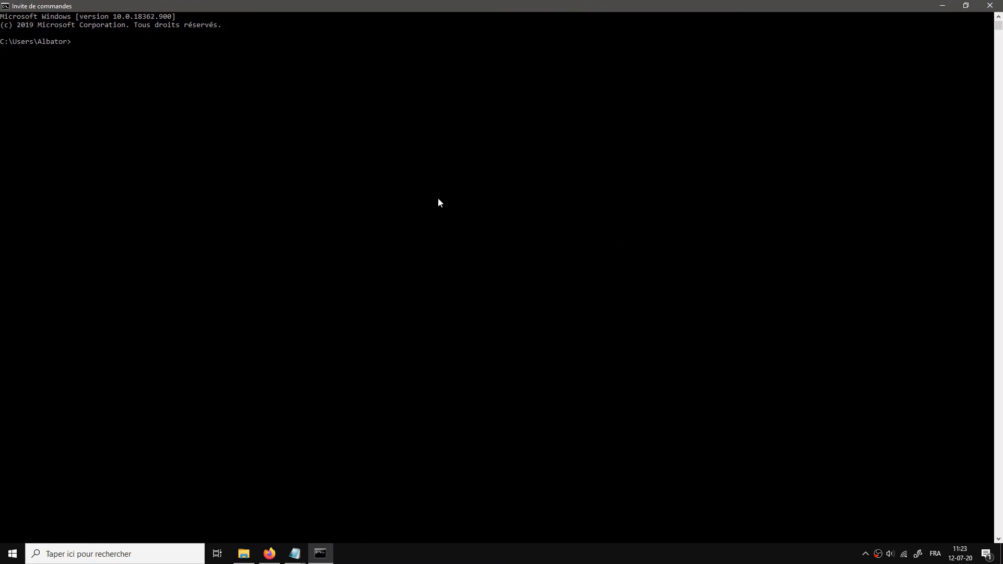
Switch to File Explorer, open ligne-de-commande-a-utiliser.txt from the rhubarb-lip-sync folder and maximize its window
left_click(244, 555)
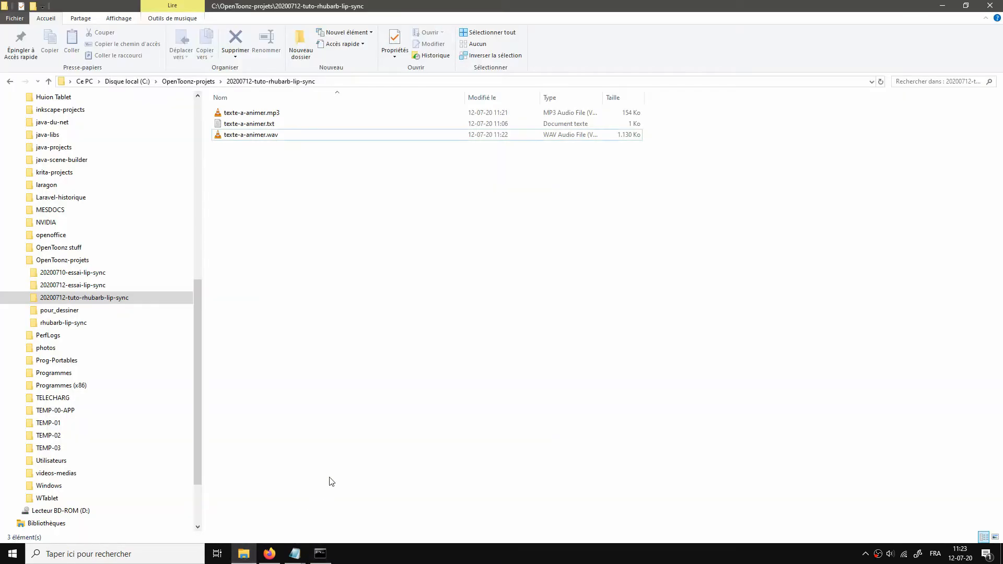
left_click(78, 286)
left_click(85, 273)
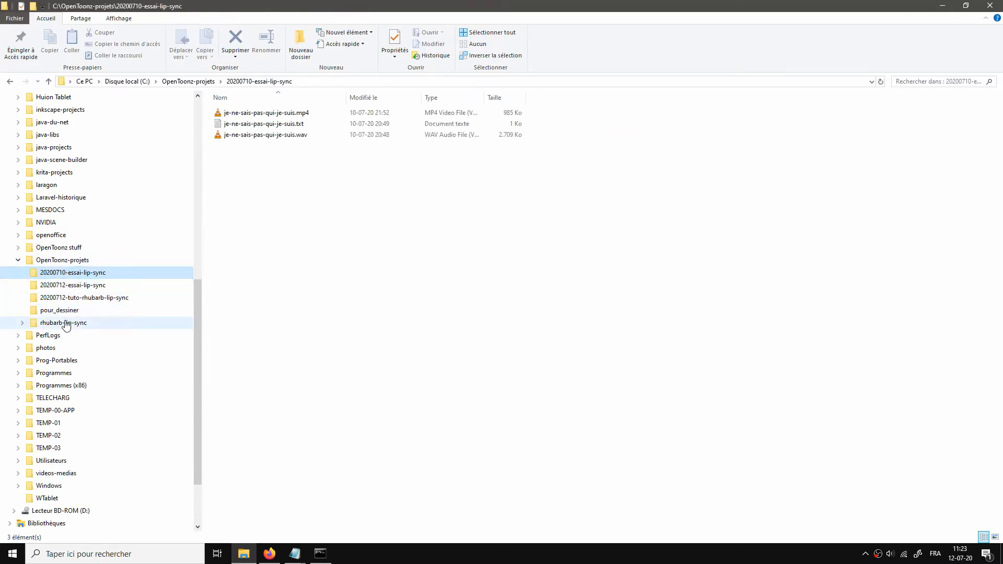
left_click(65, 323)
left_click(264, 225)
double_click(265, 225)
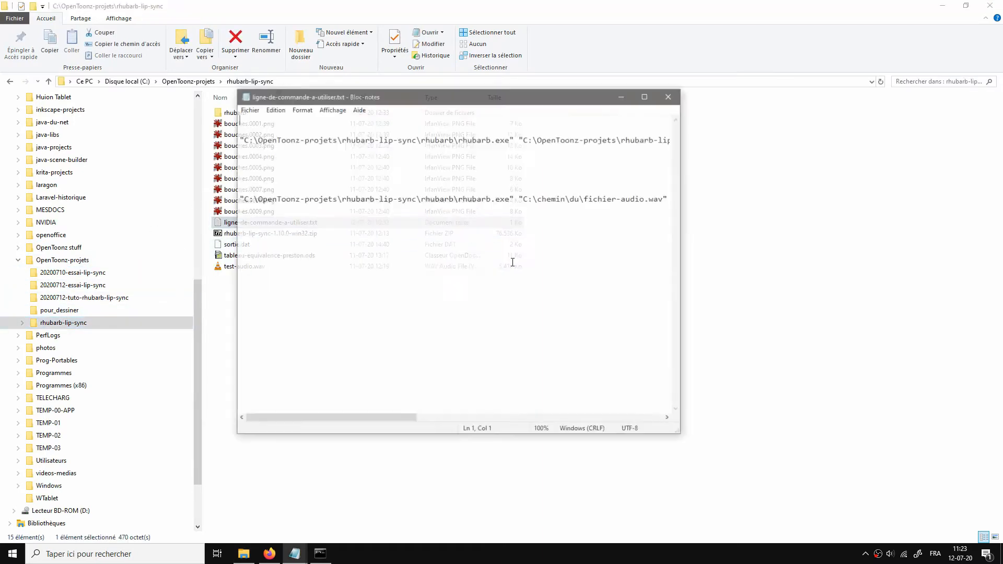
left_click(645, 95)
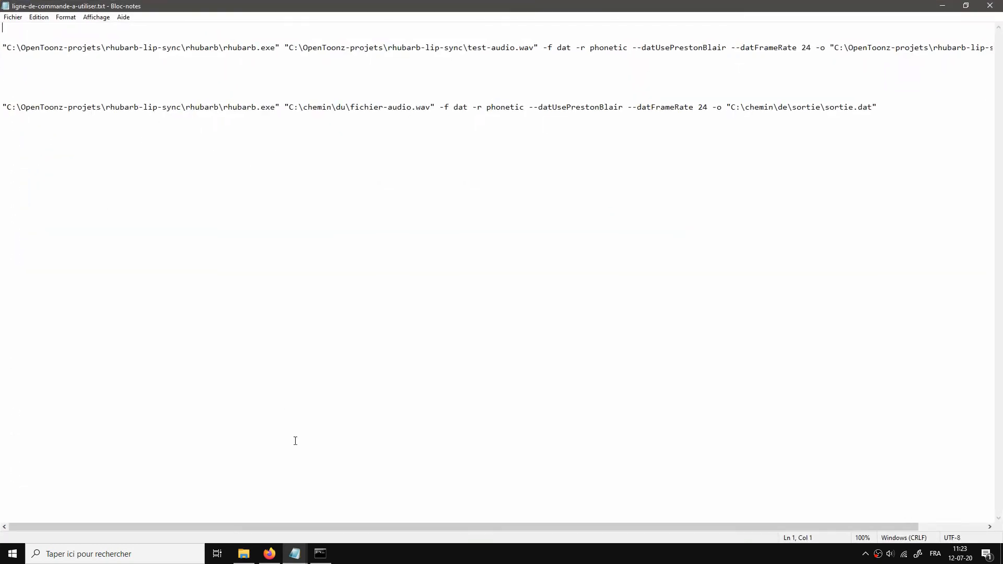
Show the Command Prompt briefly, return to ligne-de-commande-a-utiliser.txt and highlight the quoted rhubarb.exe path in the second command line
left_click(320, 554)
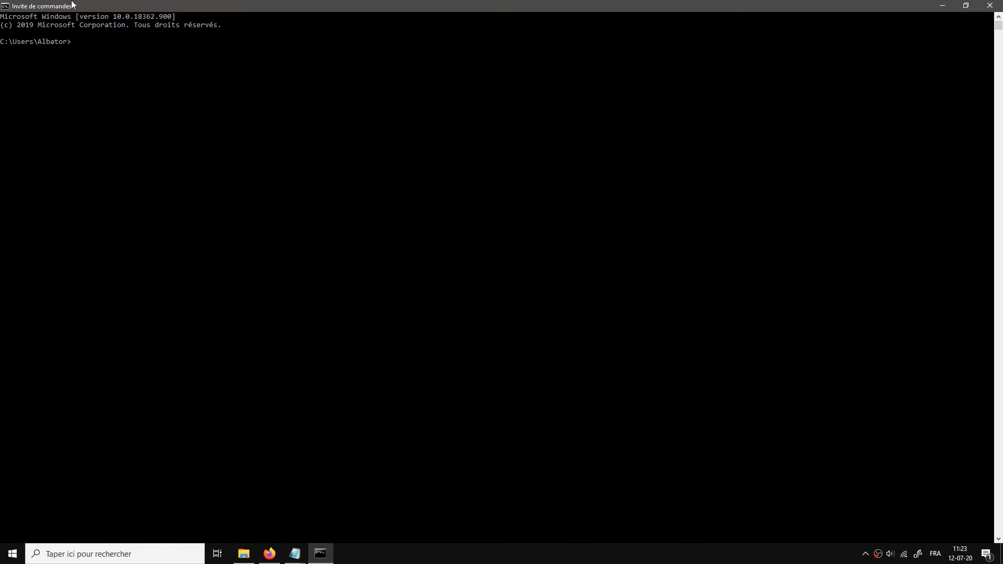
mouse_move(295, 562)
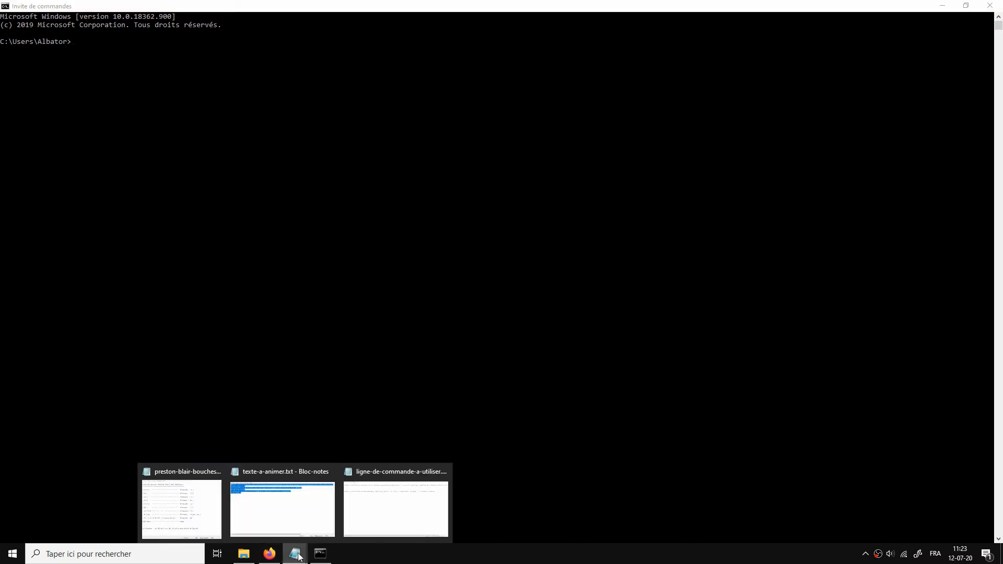
left_click(391, 517)
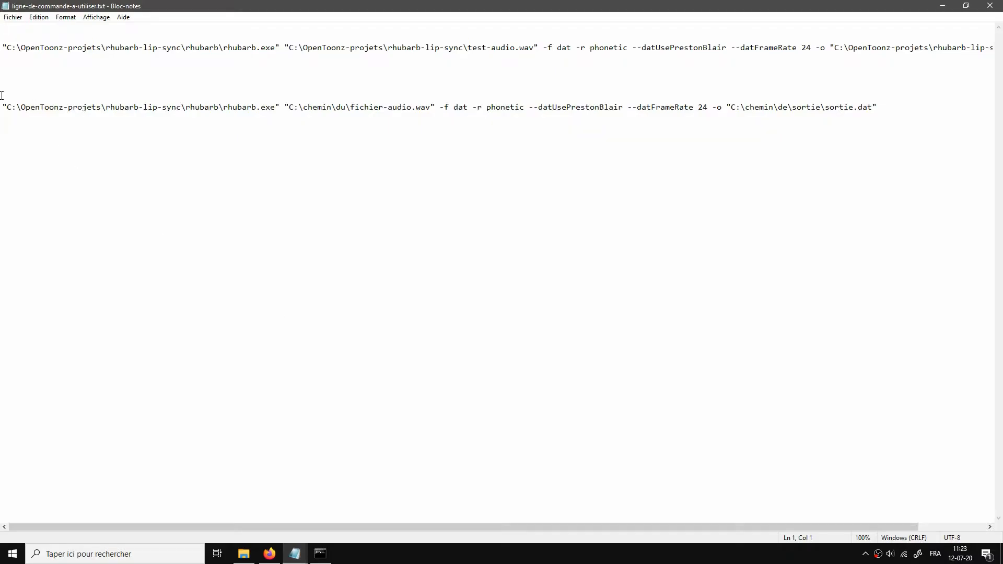
left_click_drag(3, 107, 279, 106)
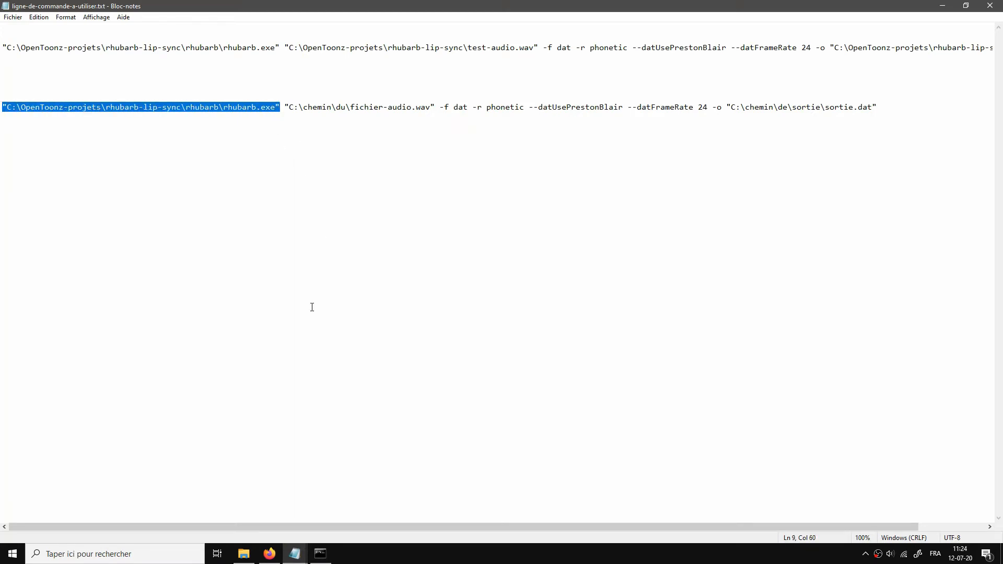
In File Explorer, locate rhubarb.exe inside the rhubarb subfolder and display the folder's full path
left_click(243, 554)
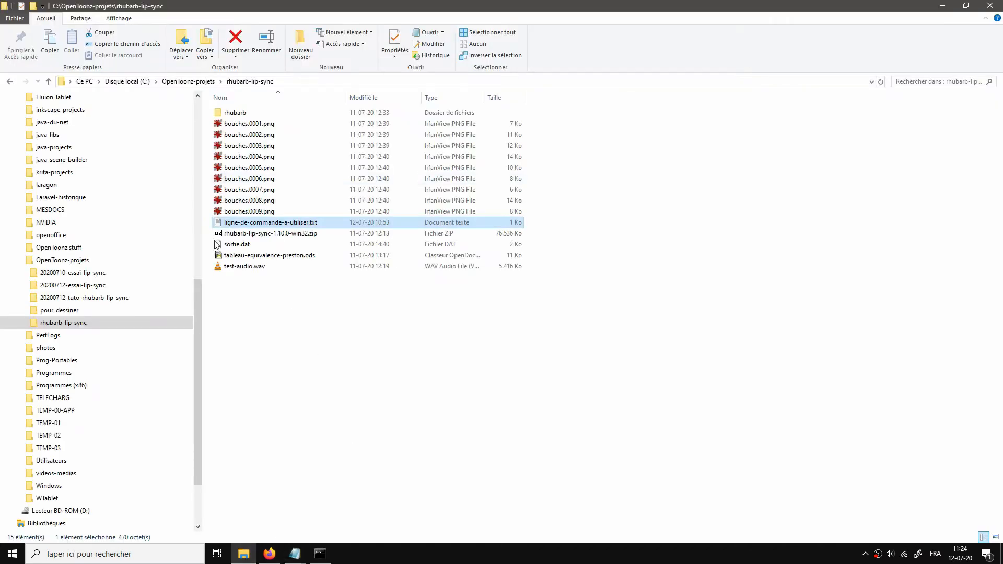
double_click(235, 113)
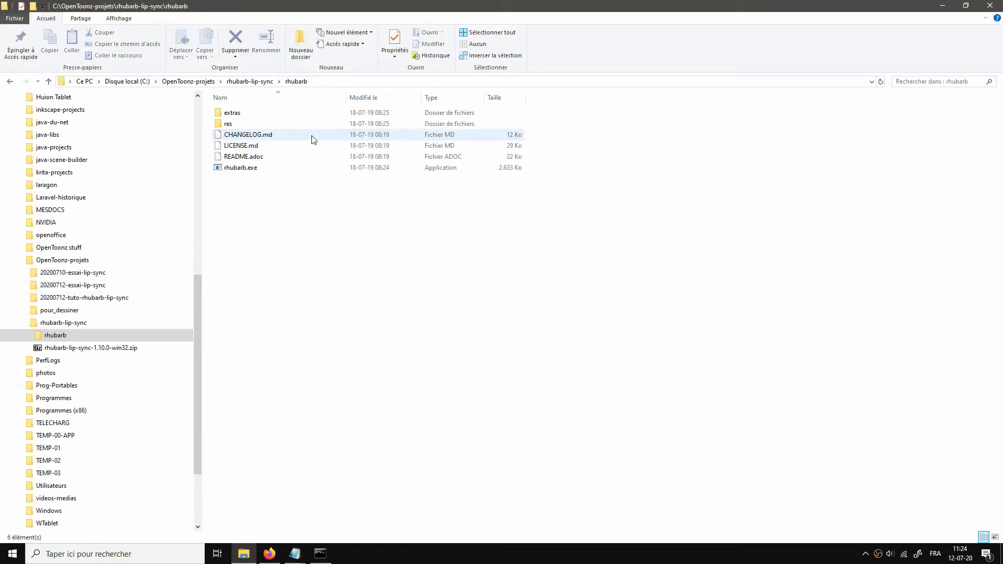
left_click(253, 172)
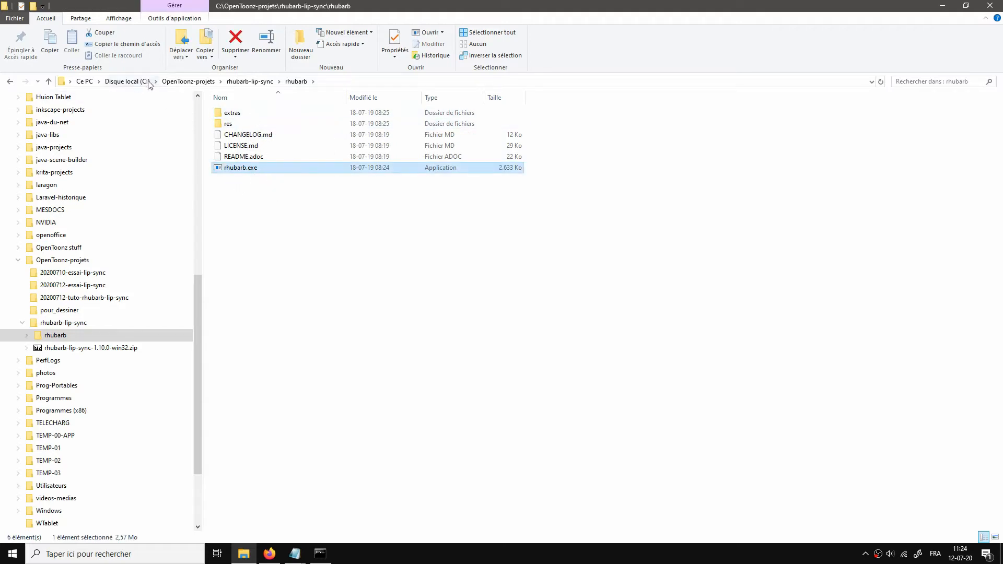
left_click(343, 83)
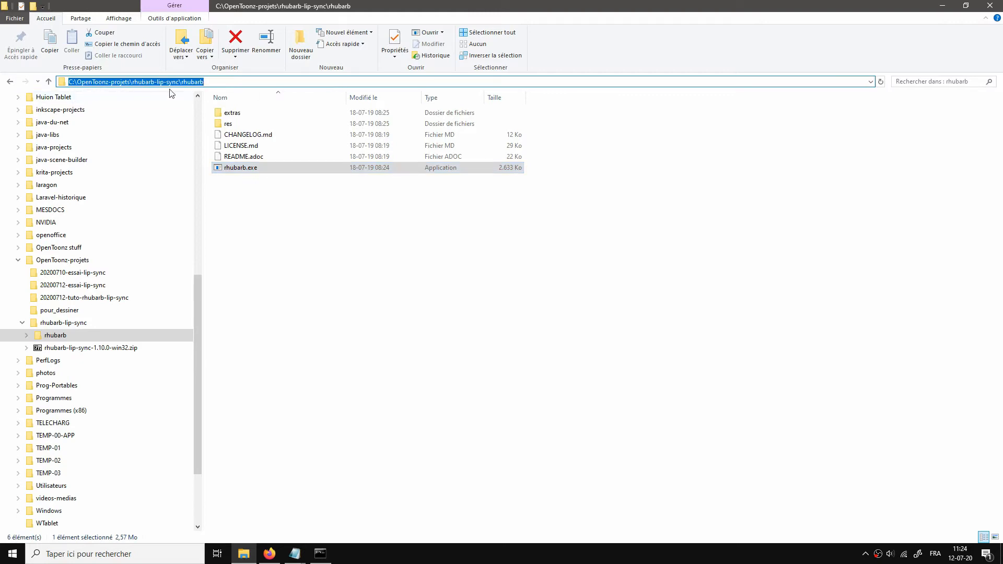
Close the texte-a-animer.txt window and return to ligne-de-commande-a-utiliser.txt, placing the cursor after the rhubarb.exe path in the second command line
left_click(295, 554)
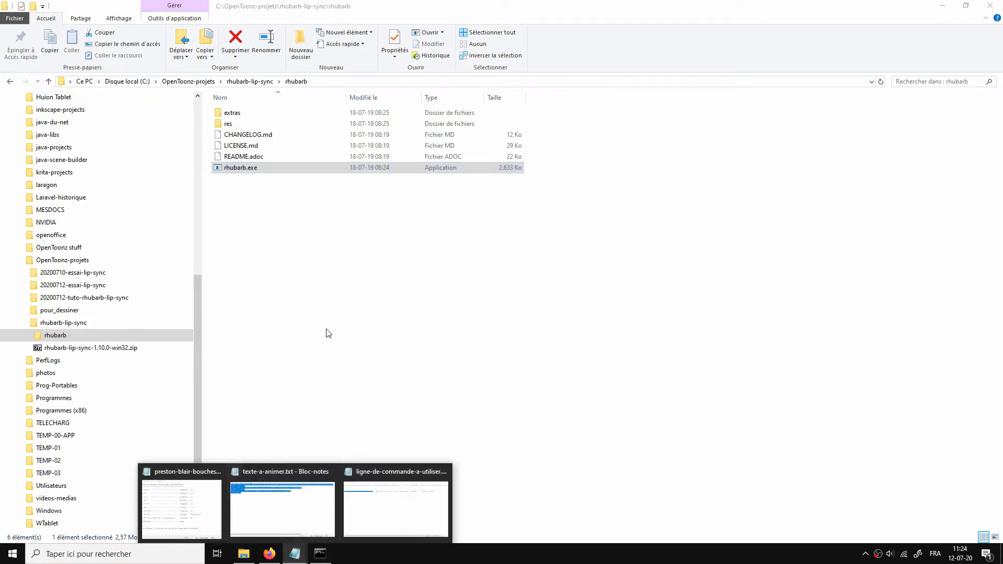
left_click(314, 500)
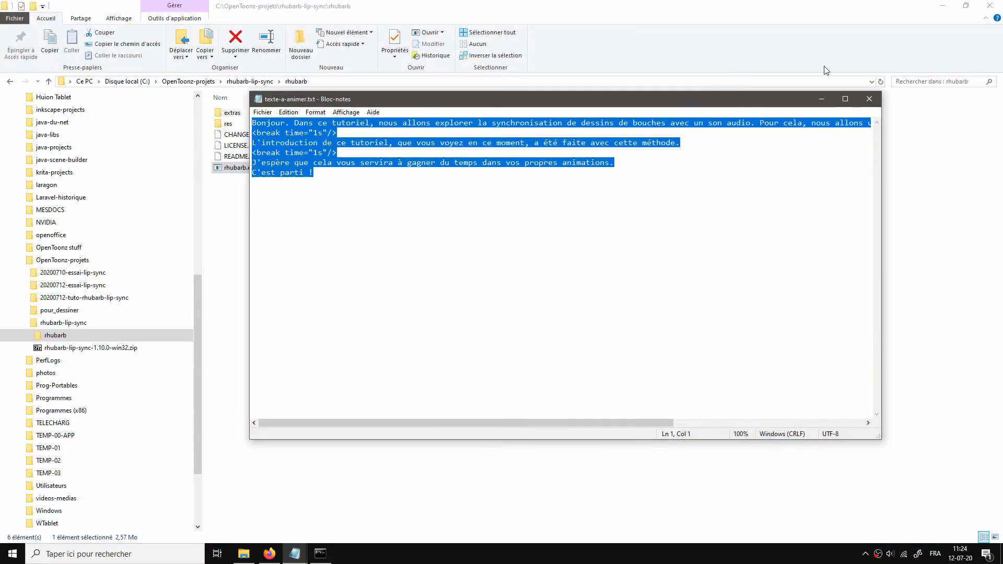
left_click(869, 99)
mouse_move(305, 560)
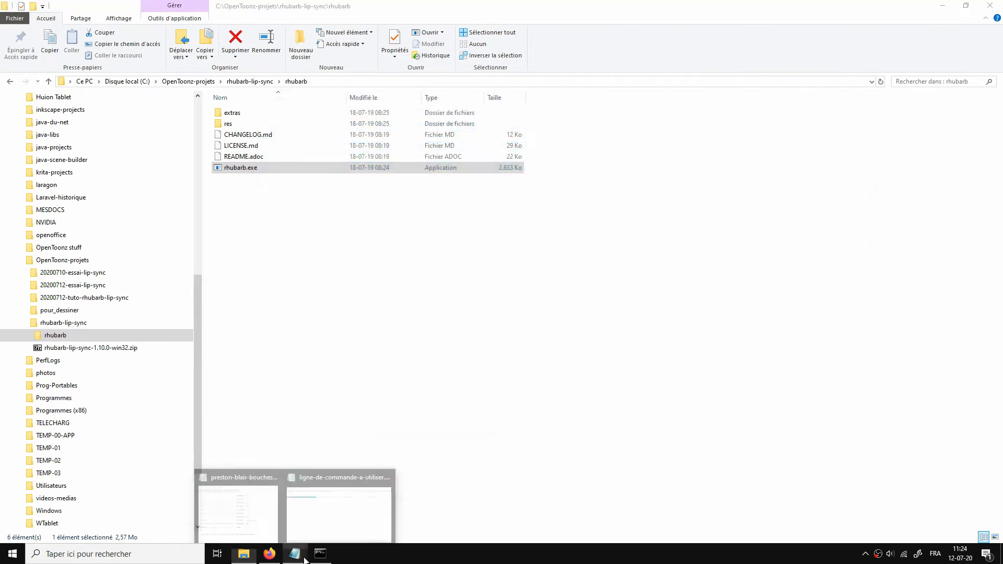
left_click(238, 509)
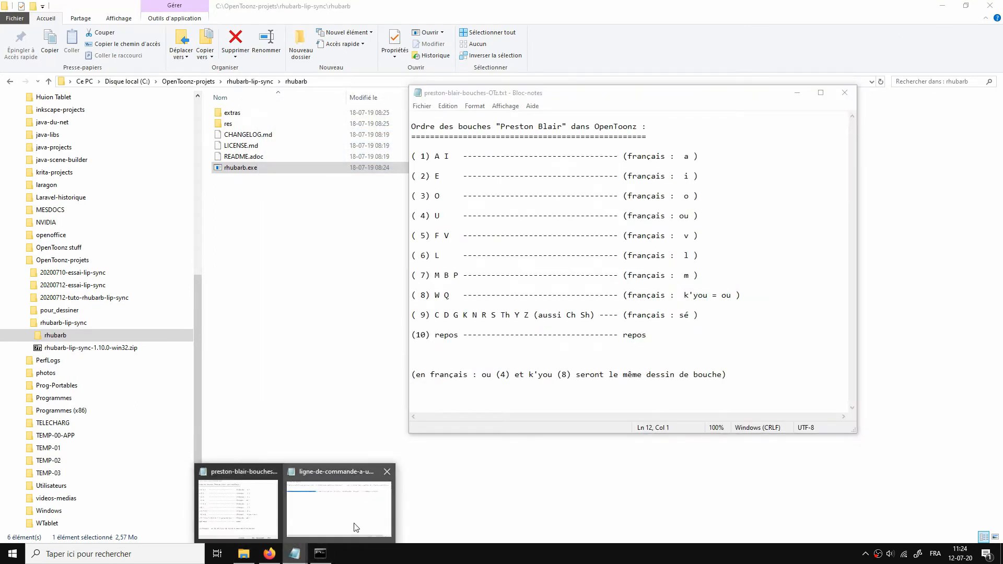
left_click(356, 527)
left_click(278, 149)
left_click(280, 107)
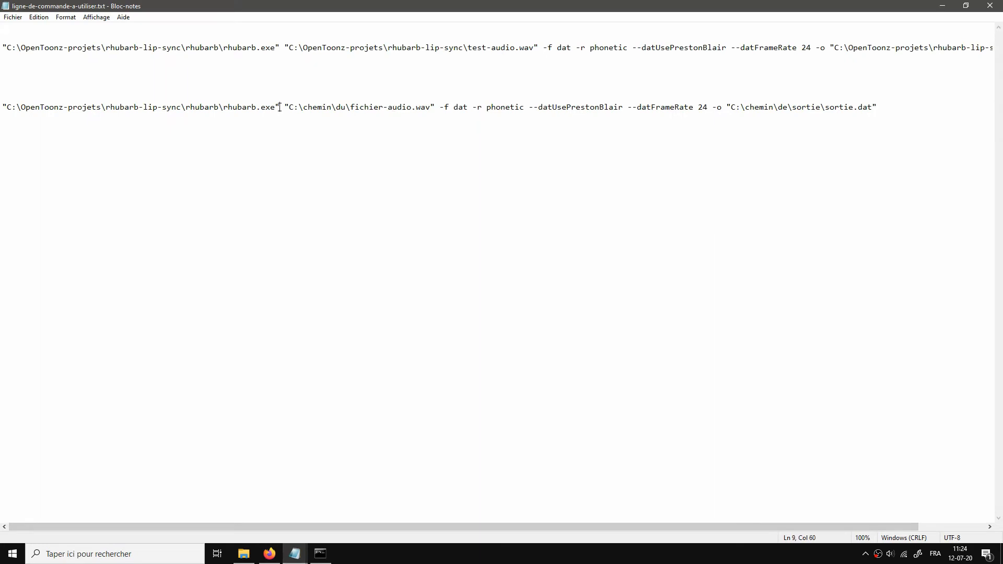
Highlight in turn the audio file path, -f dat, -r phonetic, --datUsePrestonBlair and --datFrameRate 24 in the second command line
left_click_drag(285, 107, 435, 108)
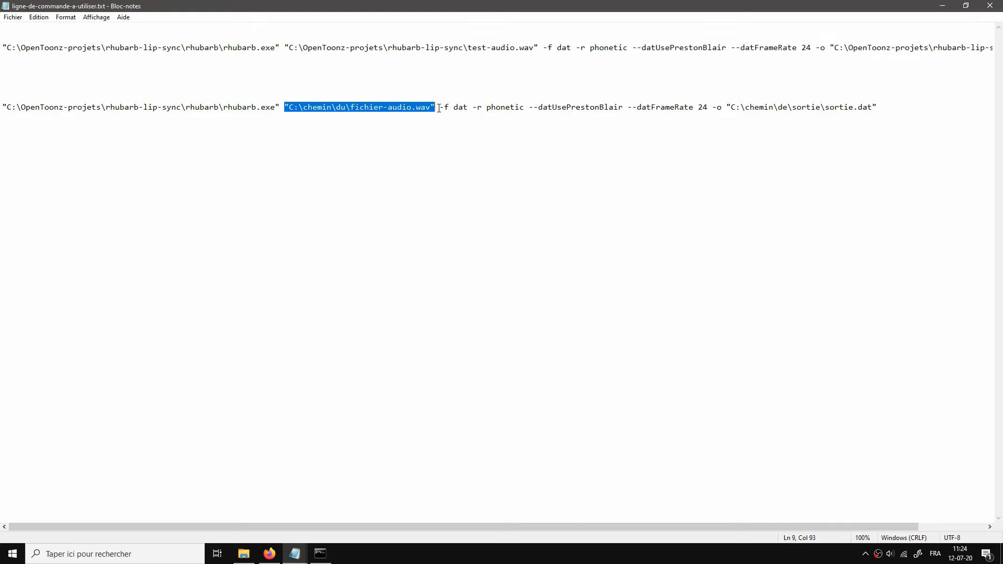
left_click_drag(440, 108, 469, 109)
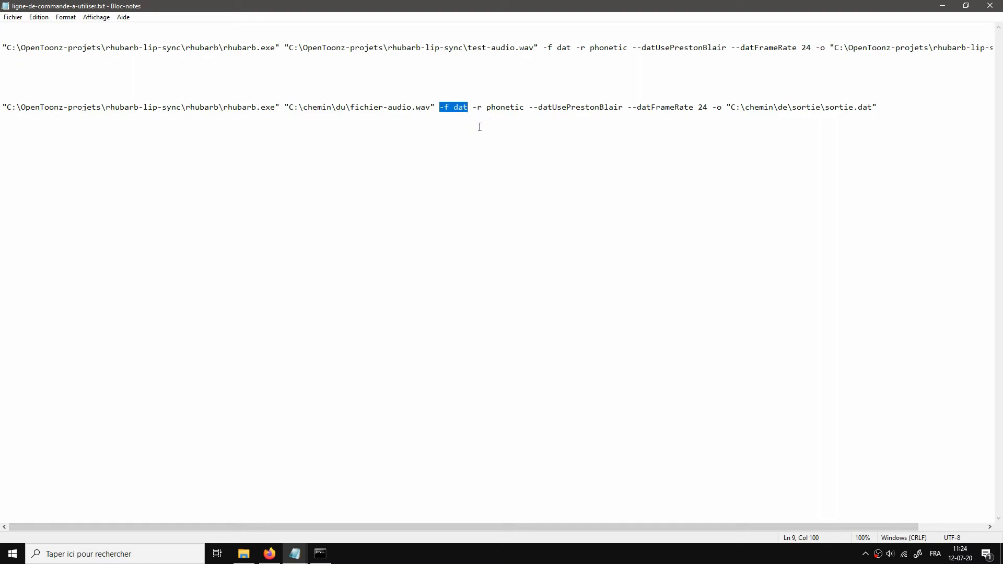
left_click(480, 127)
left_click_drag(473, 108, 524, 107)
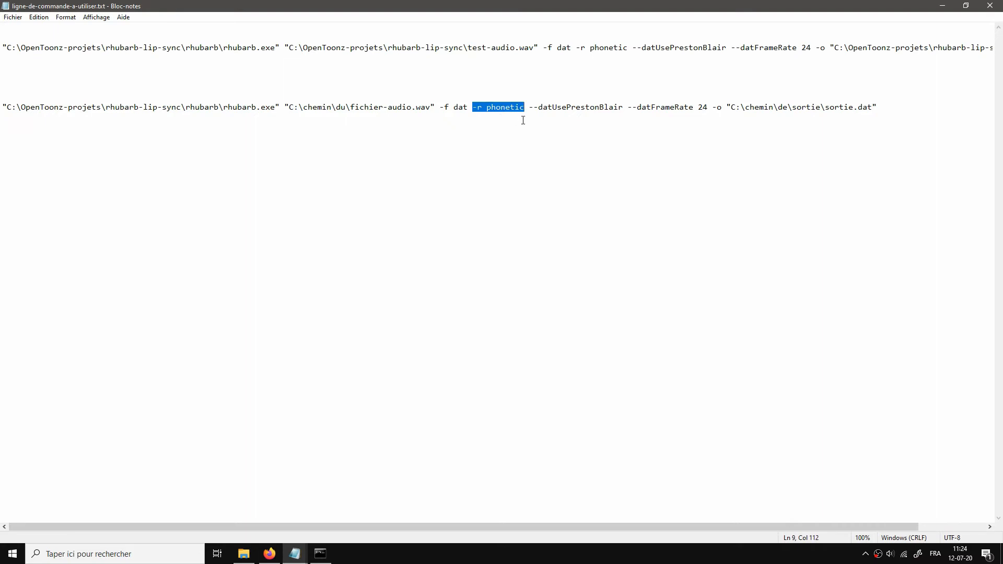
left_click(550, 114)
left_click_drag(529, 107, 623, 107)
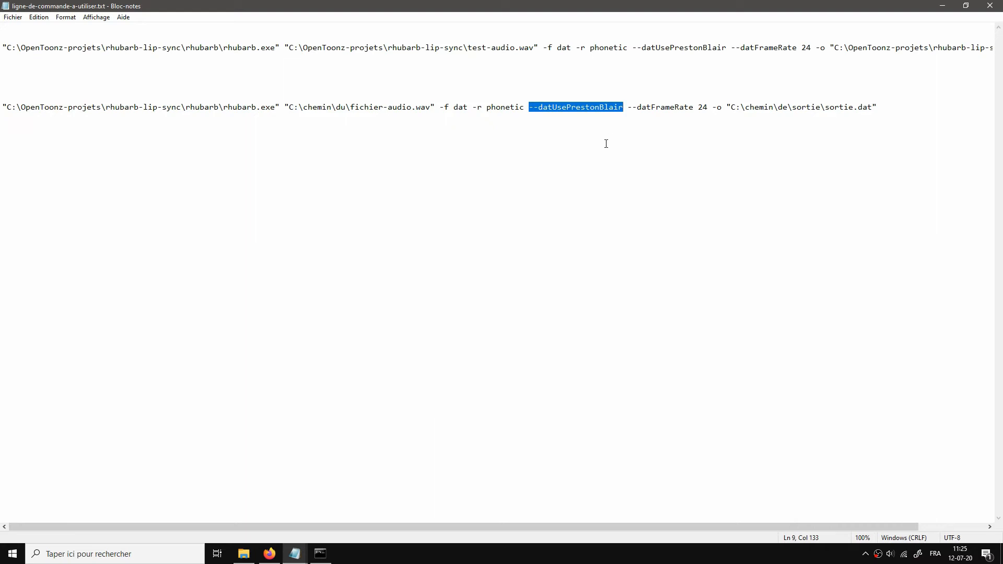
left_click(657, 111)
left_click(629, 108)
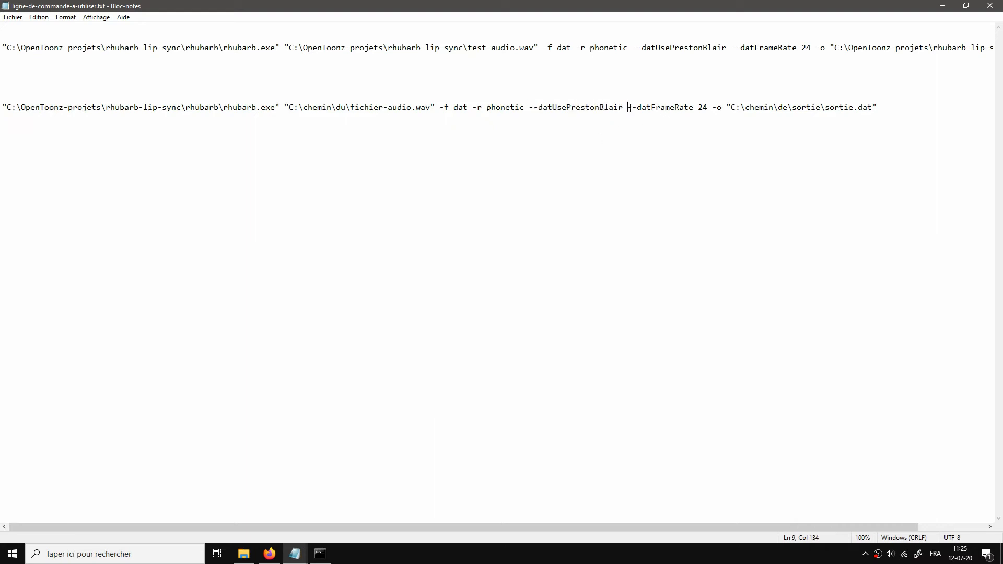
left_click_drag(630, 108, 708, 108)
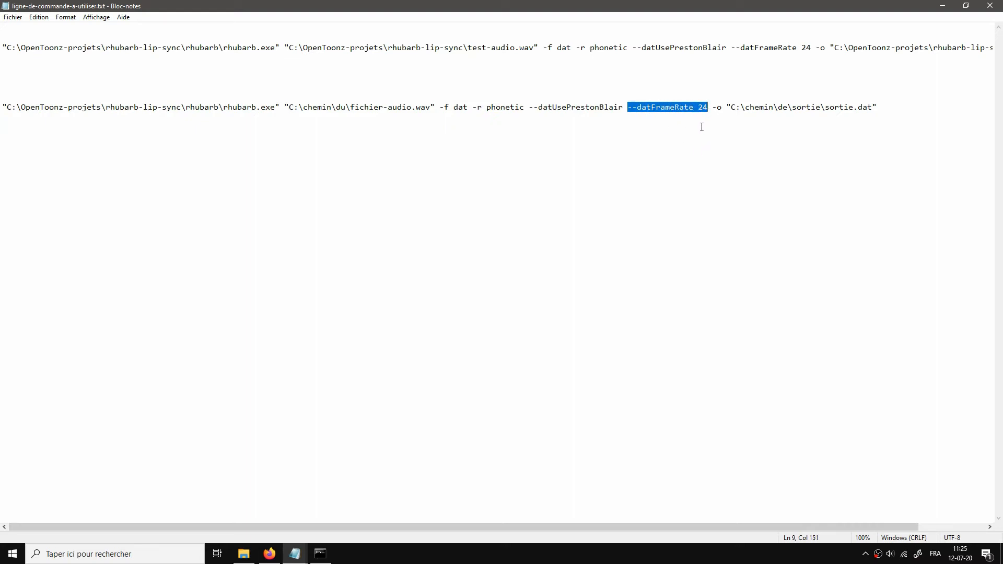
Copy the entire second command line, from the rhubarb.exe path through the sortie.dat output path
left_click(714, 186)
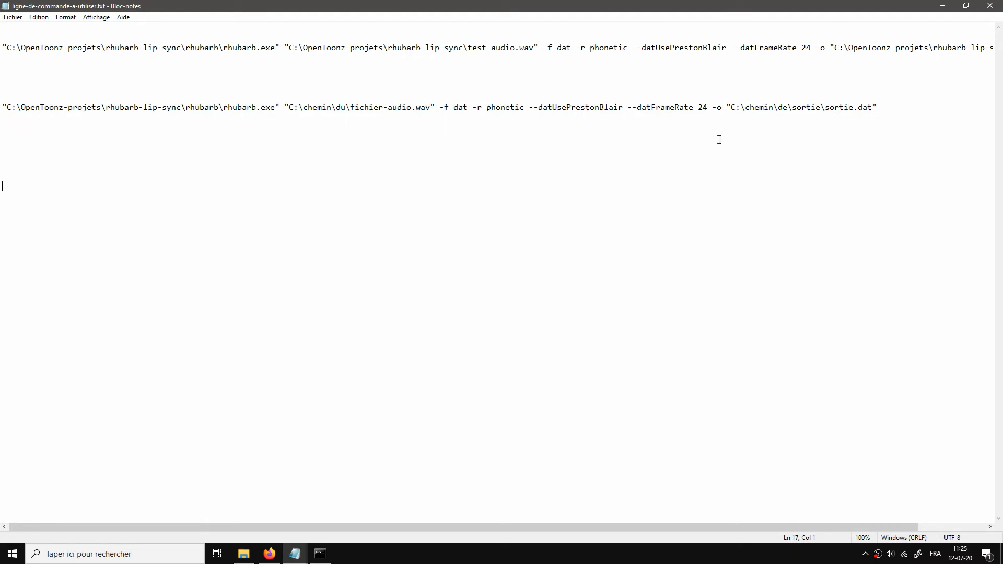
left_click_drag(881, 107, 2, 103)
key("ctrl+c")
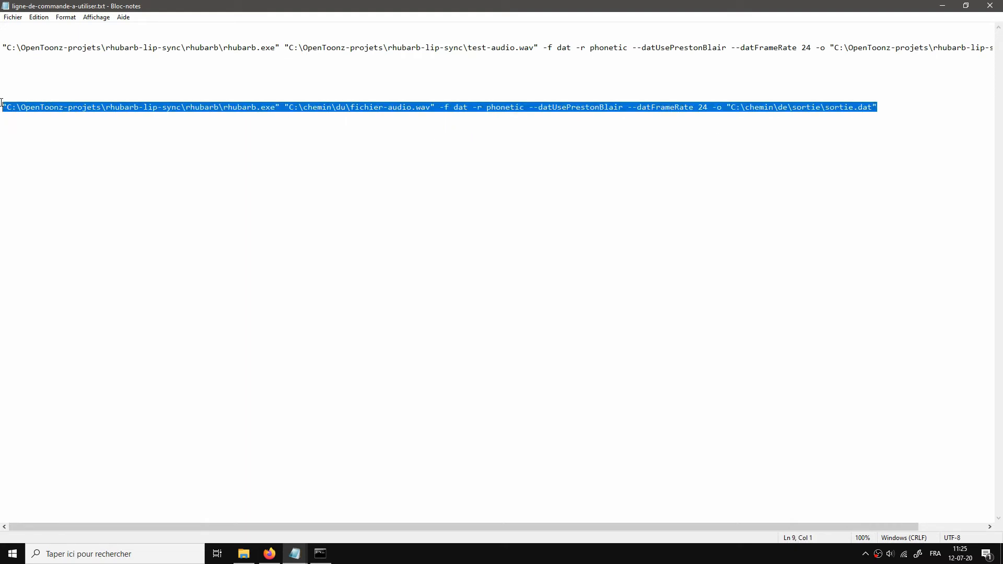
Paste the copied command line on a new line below the second command in ligne-de-commande-a-utiliser.txt
left_click(122, 200)
key("Return")
key("Return")
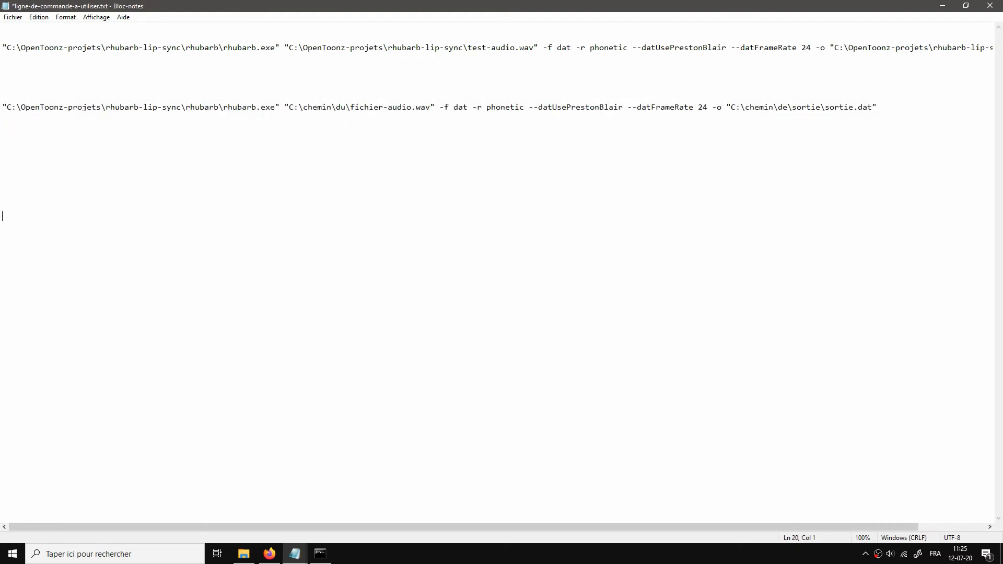
key("ctrl+v")
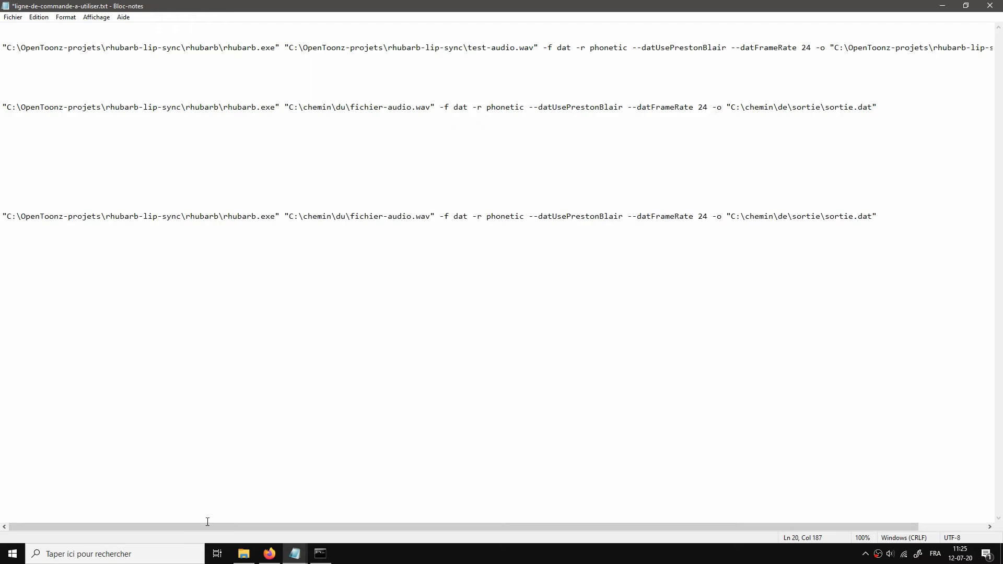
In File Explorer, copy the path of the 20200712-tuto-rhubarb-lip-sync folder that holds texte-a-animer.wav
left_click(243, 554)
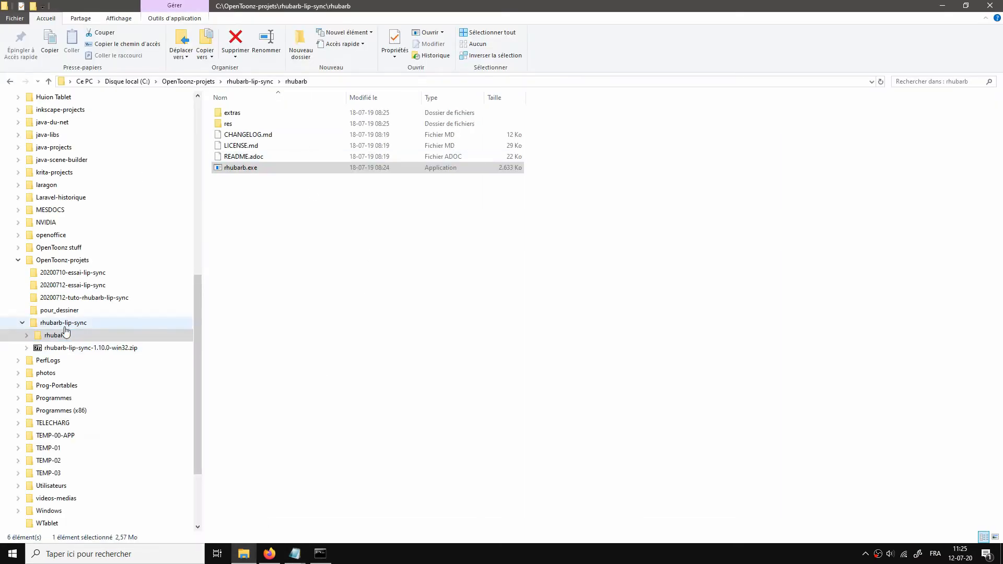
left_click(80, 297)
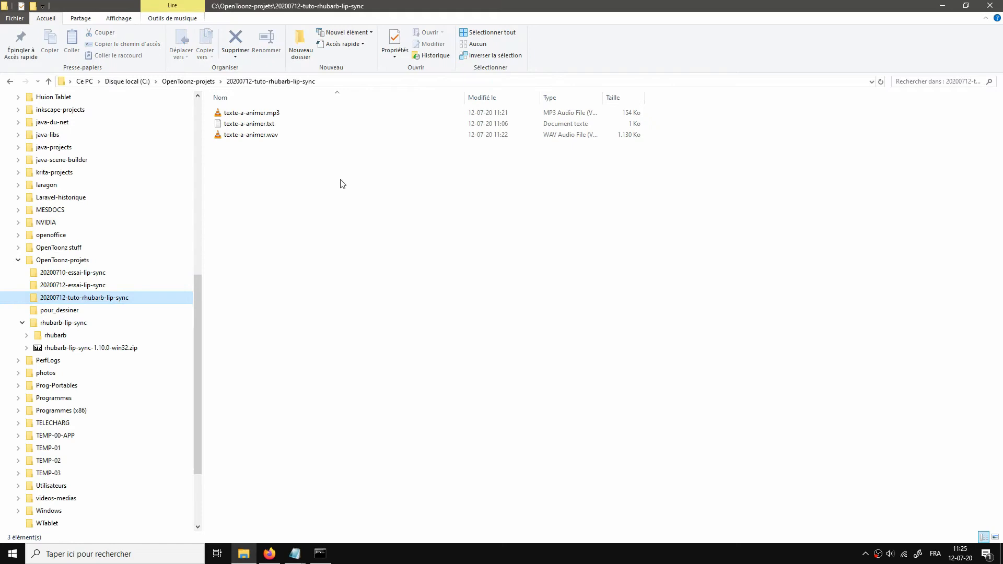
left_click(261, 137)
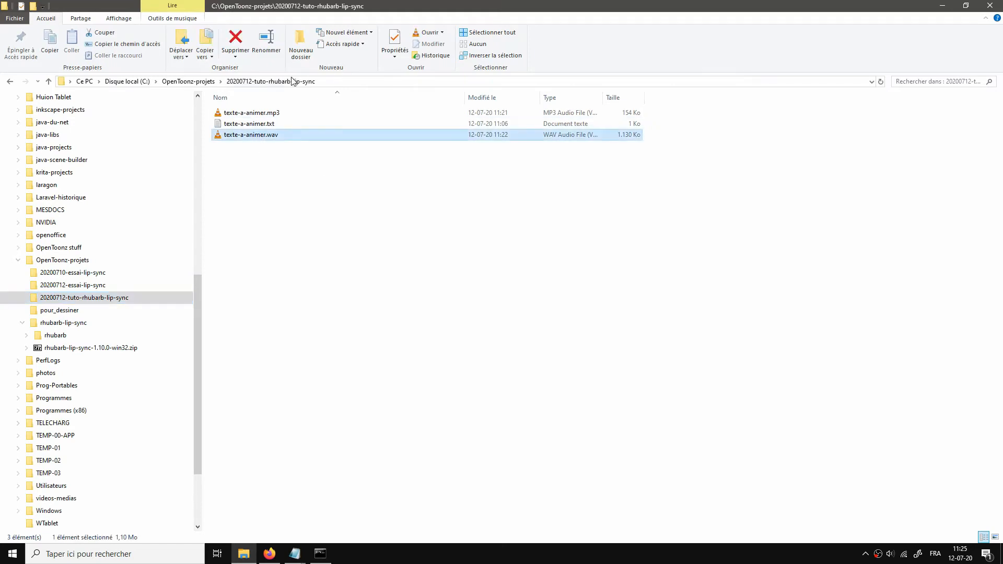
left_click(340, 81)
key("ctrl+c")
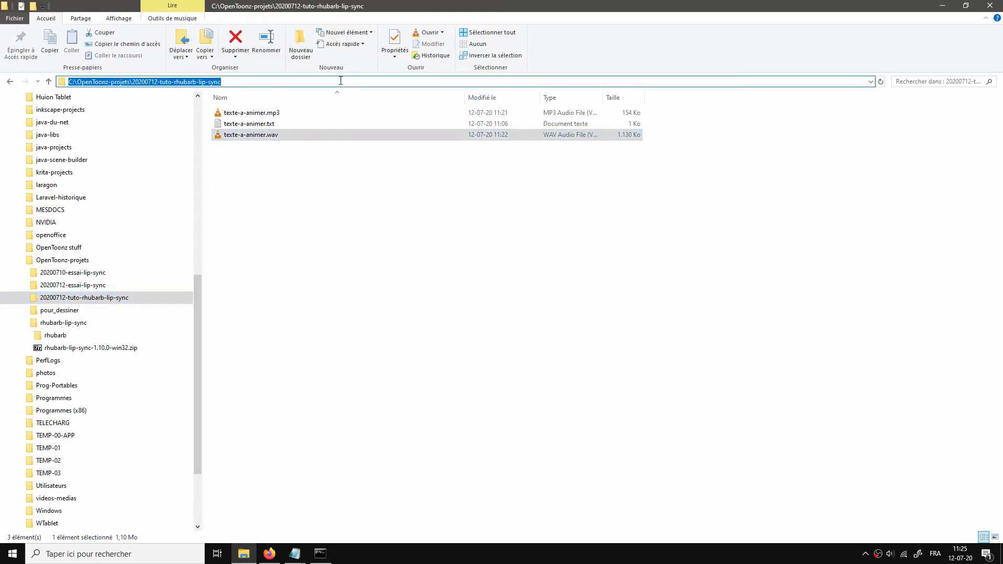
Back in ligne-de-commande-a-utiliser.txt, replace the third command's C:\chemin\du\ audio folder with the copied path plus a closing backslash
left_click(303, 553)
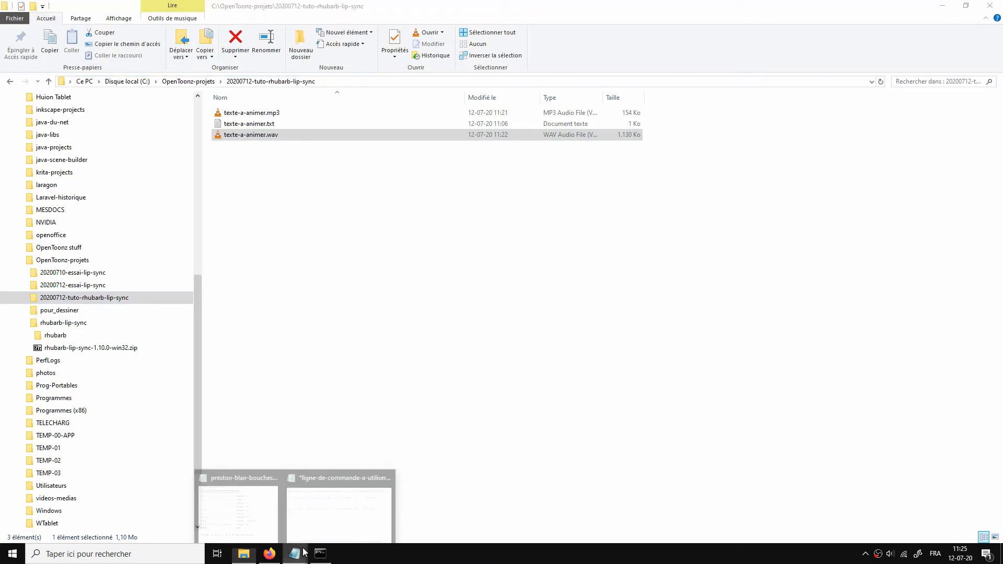
left_click(333, 502)
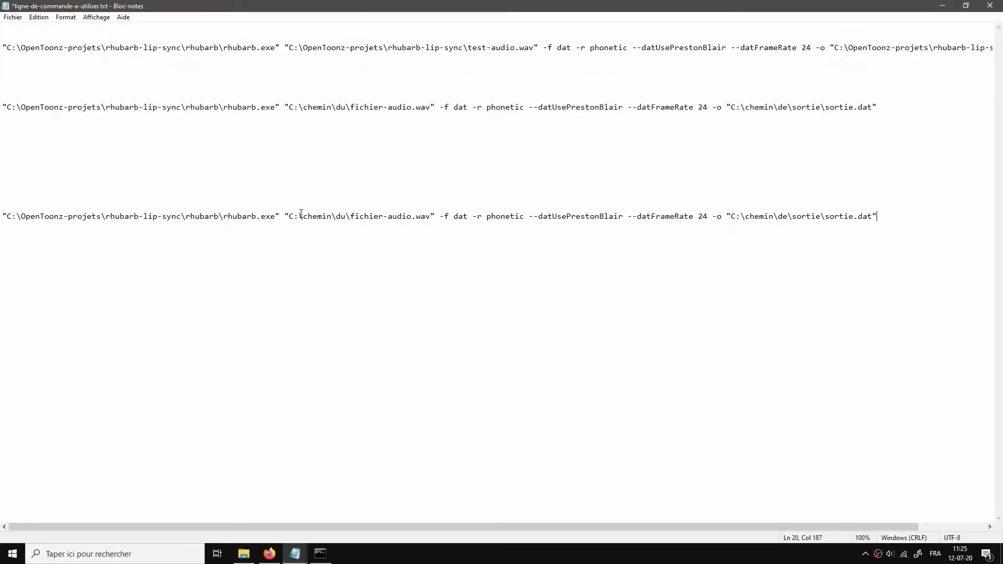
left_click_drag(290, 215, 351, 219)
key("ctrl+v")
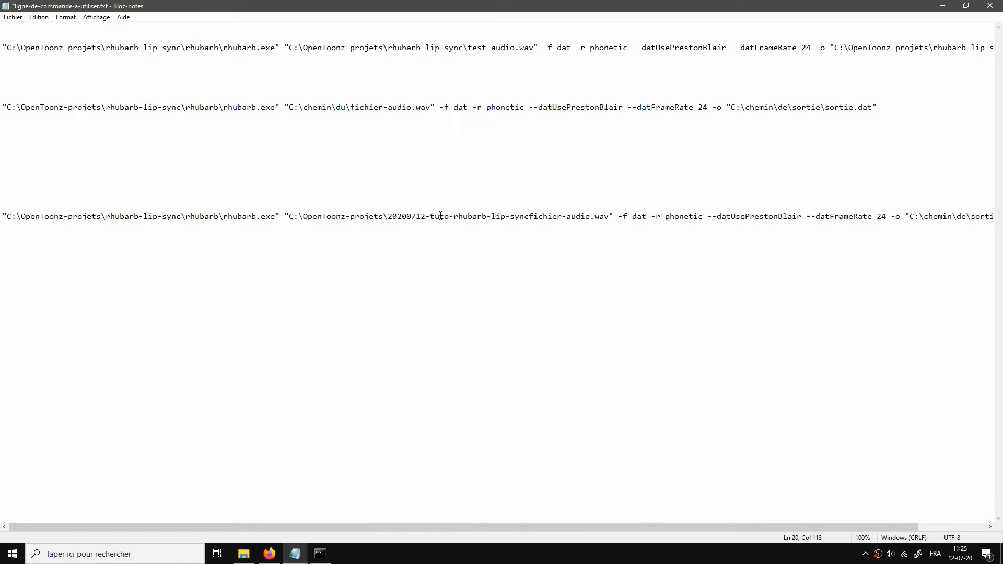
type("\\")
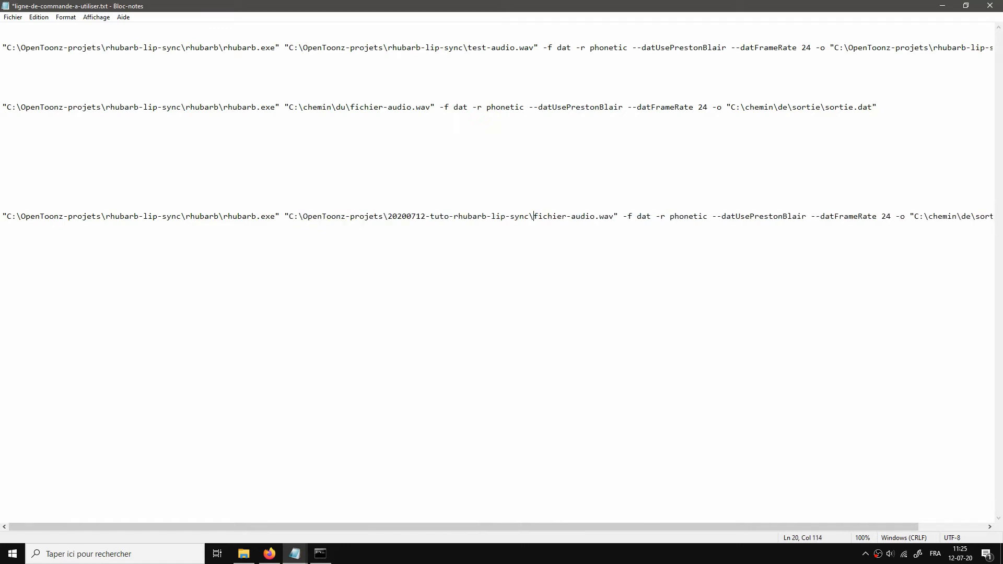
Change the audio file name in the third command line to texte-a-animer.wav
type("texte-a-")
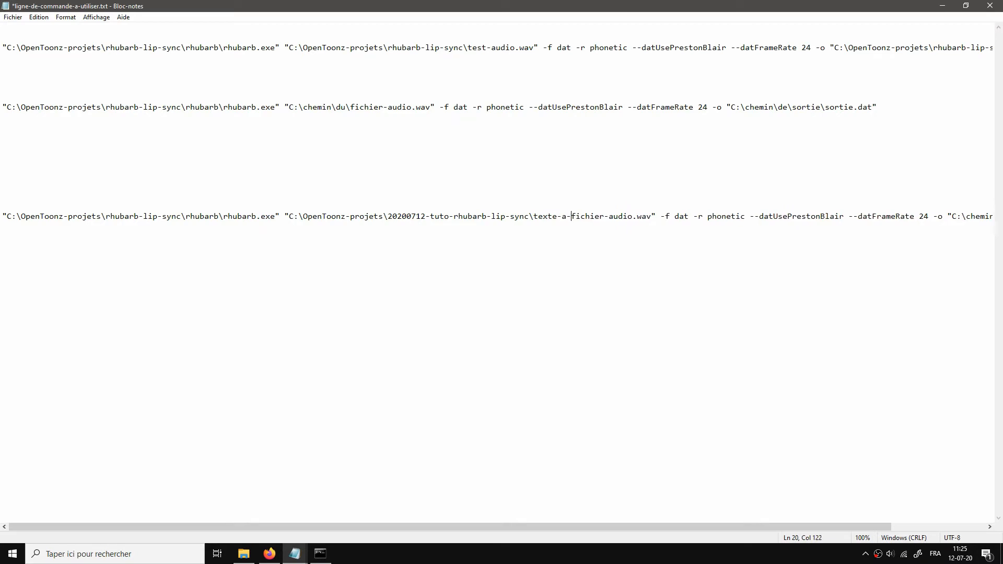
type("animer")
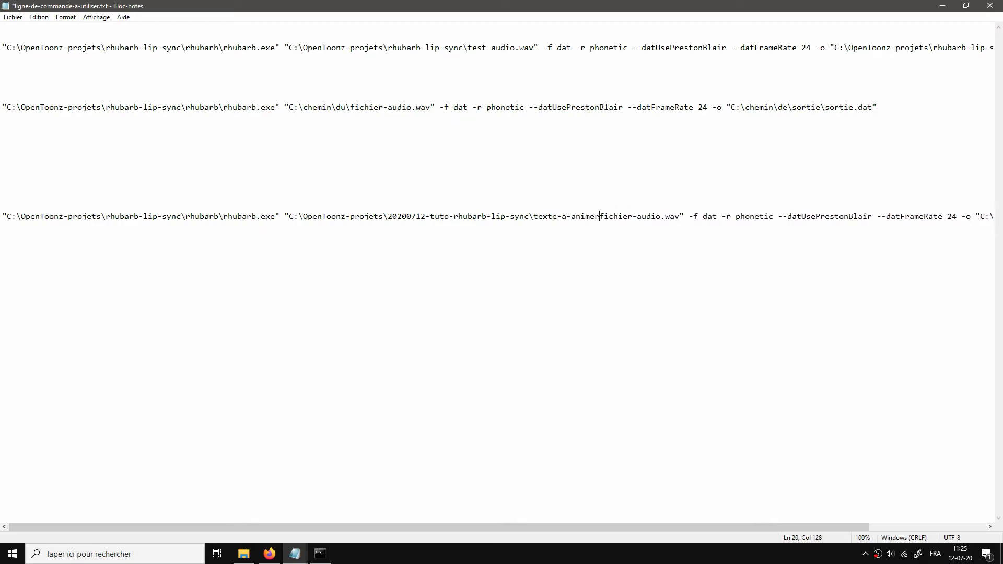
key("Delete")
key("Delete")
key("Delete")
key("Delete")
key("Delete")
key("Delete")
key("Delete")
key("Delete")
key("Delete")
key("Delete")
key("Delete")
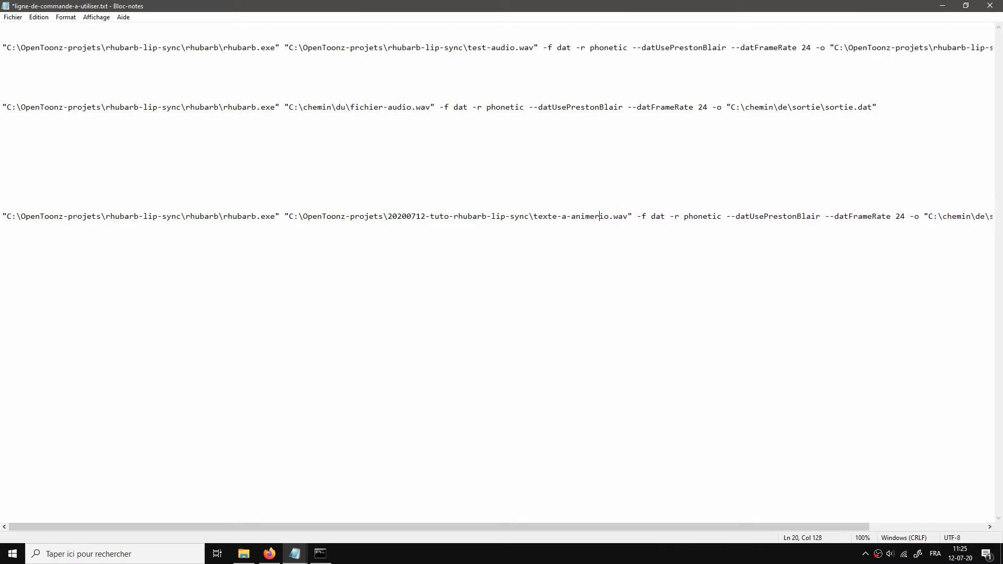
key("Delete")
key("Delete")
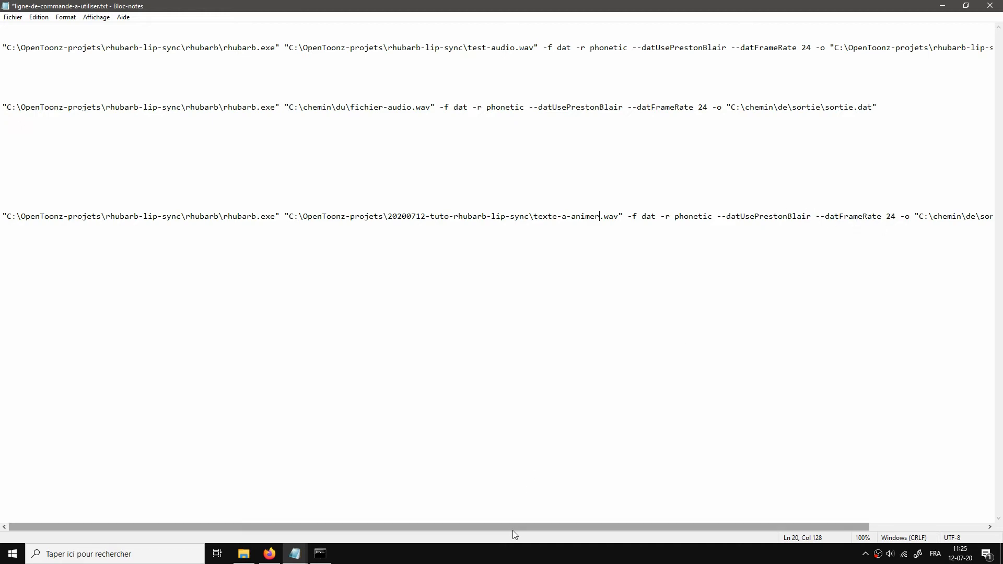
Replace the third command's output folder with a copy of its audio folder path, C:\OpenToonz-projets\20200712-tuto-rhubarb-lip-sync\
left_click_drag(512, 531, 664, 533)
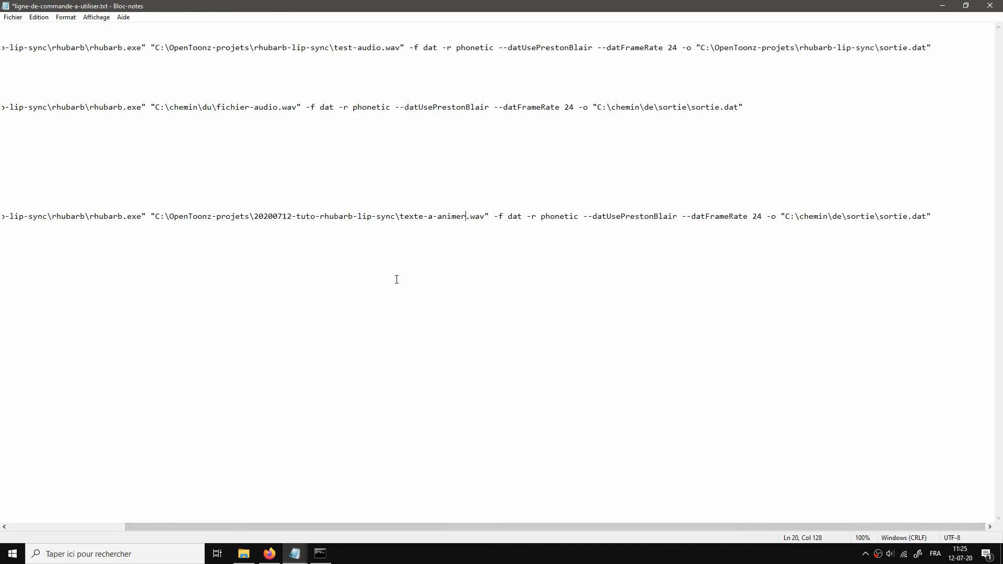
left_click_drag(156, 217, 401, 216)
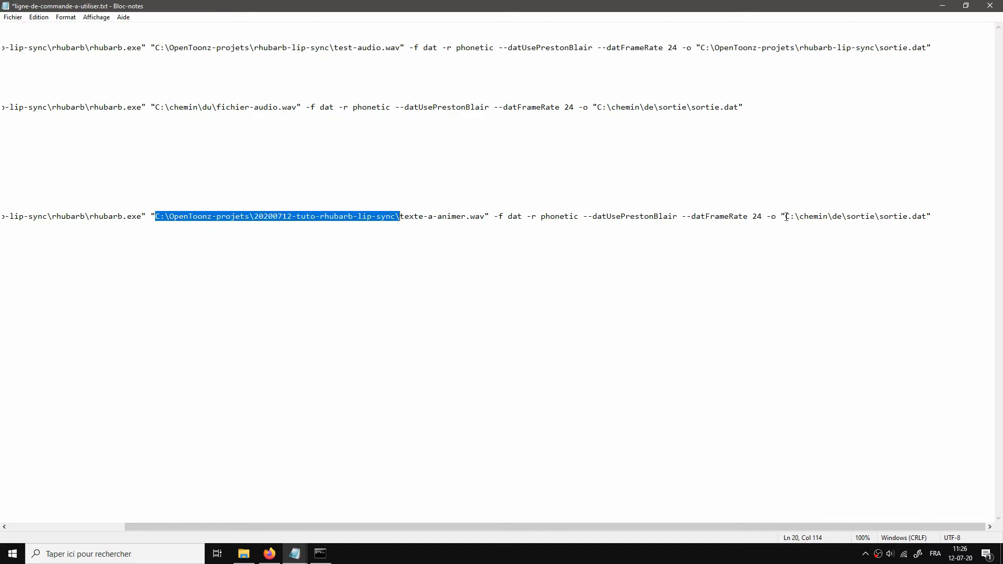
left_click_drag(785, 216, 879, 220)
type("C:\\OpenToonz-projets\\20200712-tuto-rhubarb-lip-sync\\")
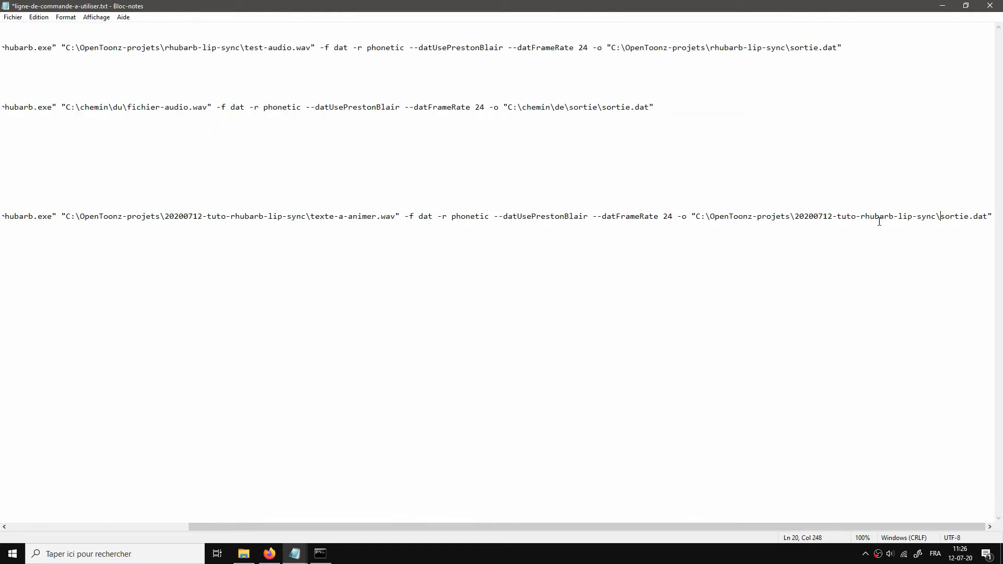
Change the output file name in the third command line to texte-a-animer.dat
type("texte-a-anime")
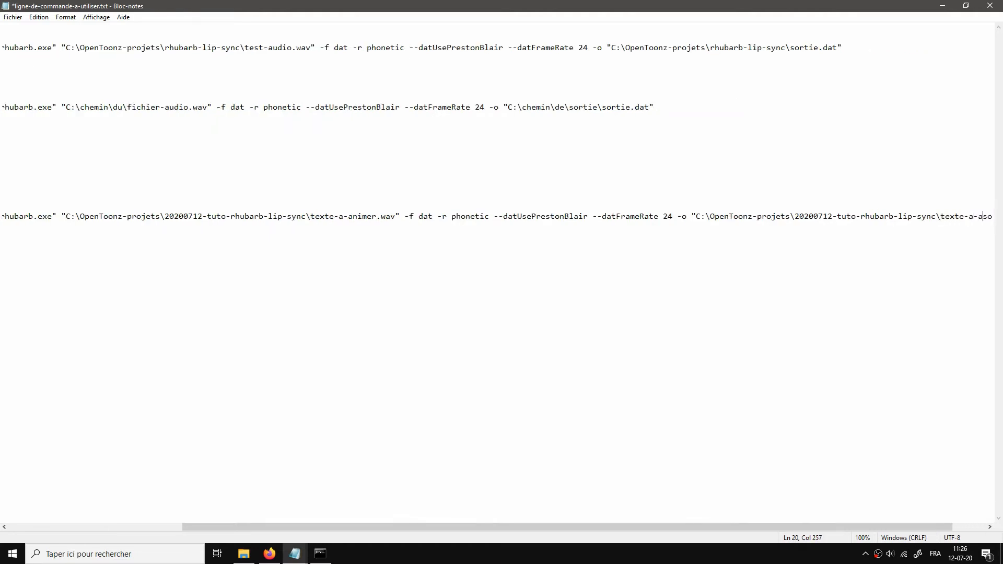
type("rsortie.da")
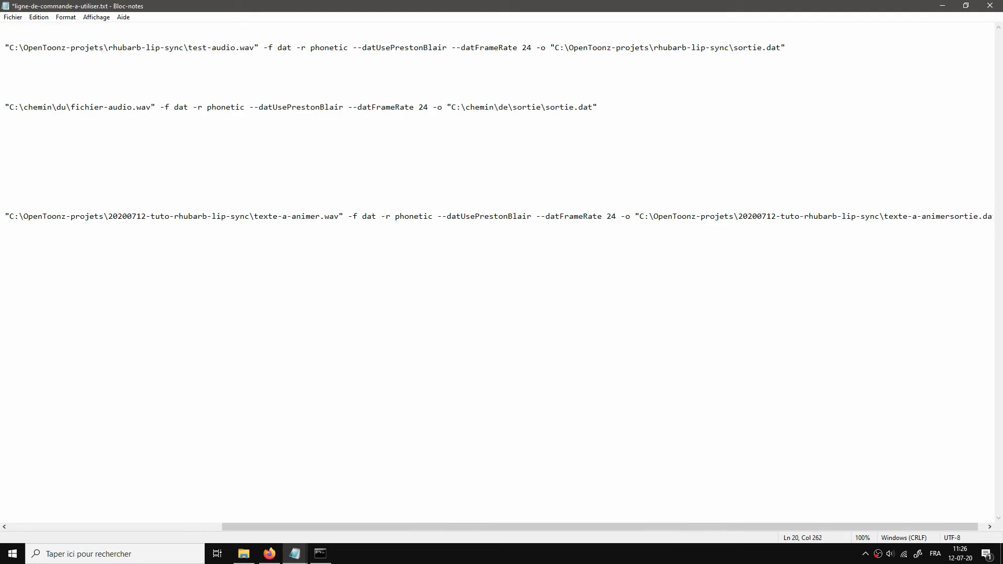
key("Delete")
key("Delete")
key("Delete")
key("Delete")
key("Delete")
key("Delete")
left_click(3, 285)
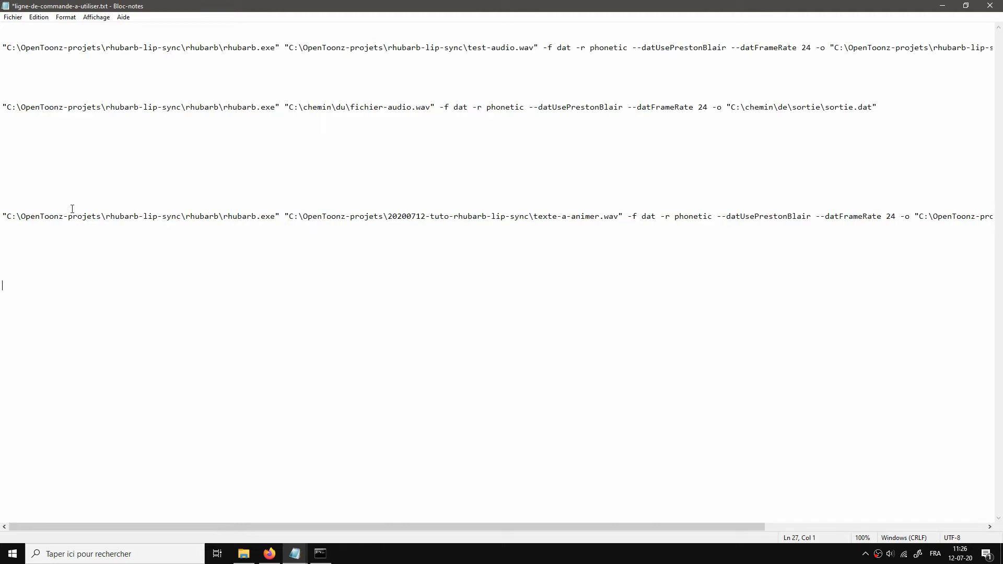
Review the third command line's audio file path, -o option and output file path
left_click_drag(6, 216, 623, 218)
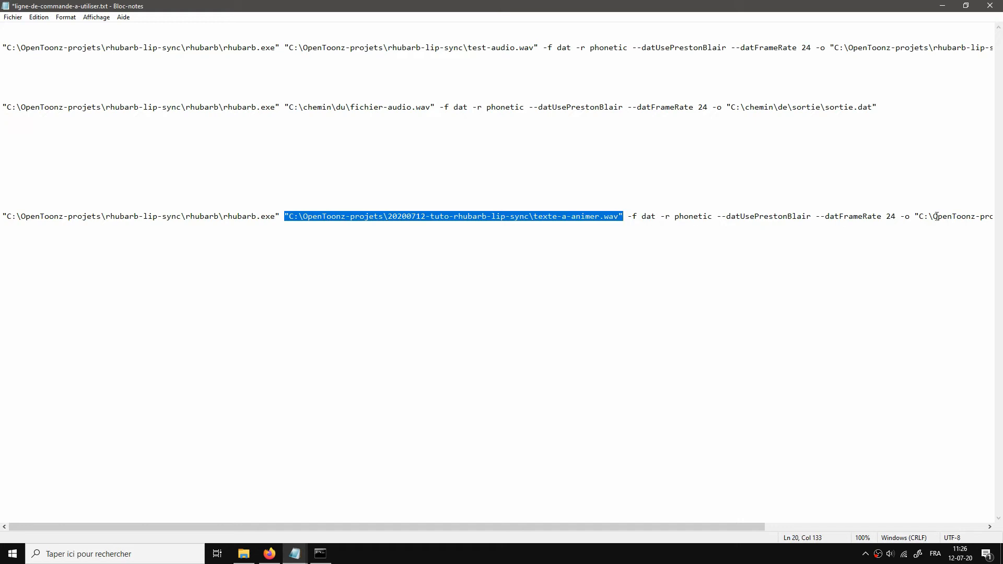
left_click_drag(916, 217, 986, 218)
left_click_drag(900, 216, 910, 213)
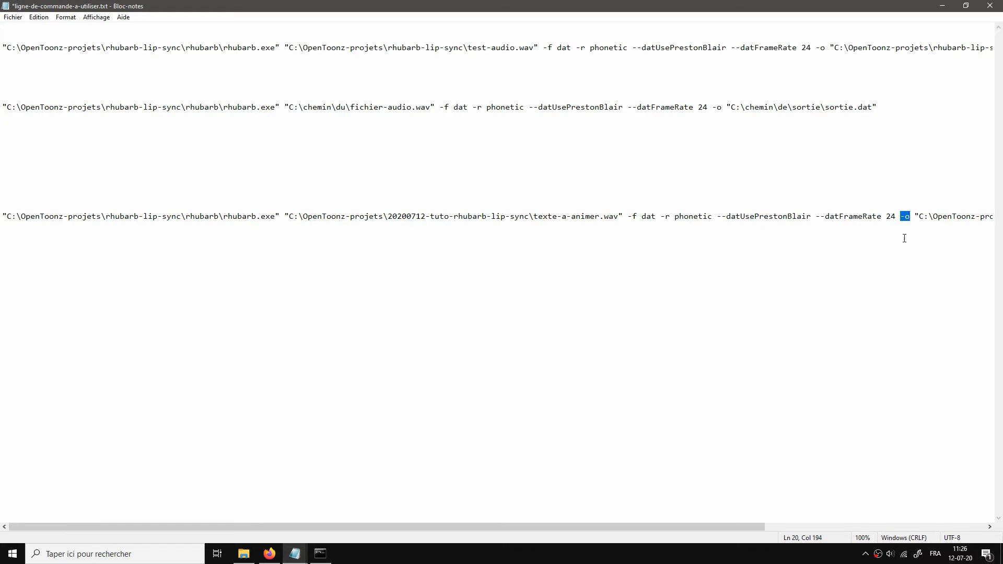
left_click(904, 239)
left_click_drag(657, 528, 891, 466)
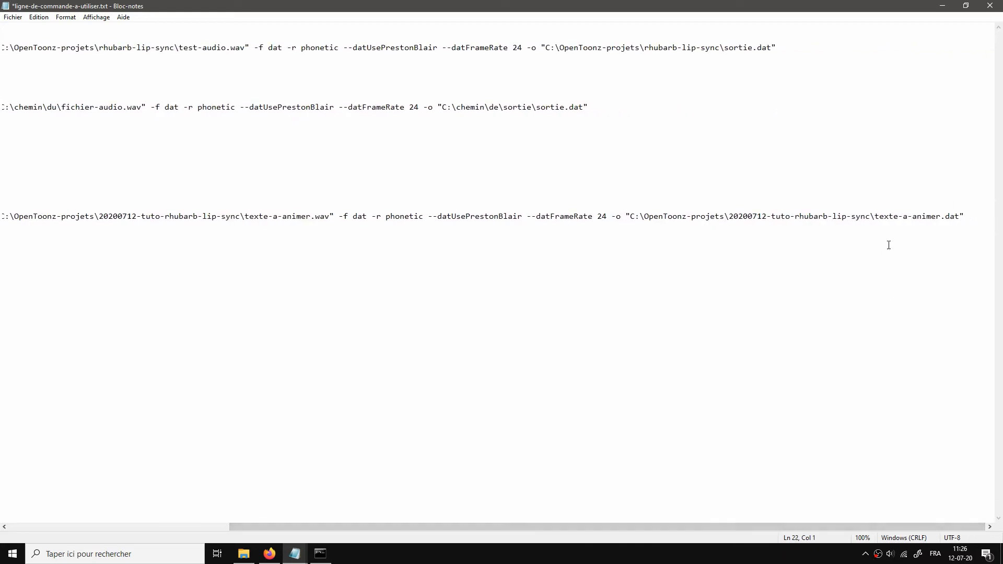
left_click_drag(655, 528, 365, 528)
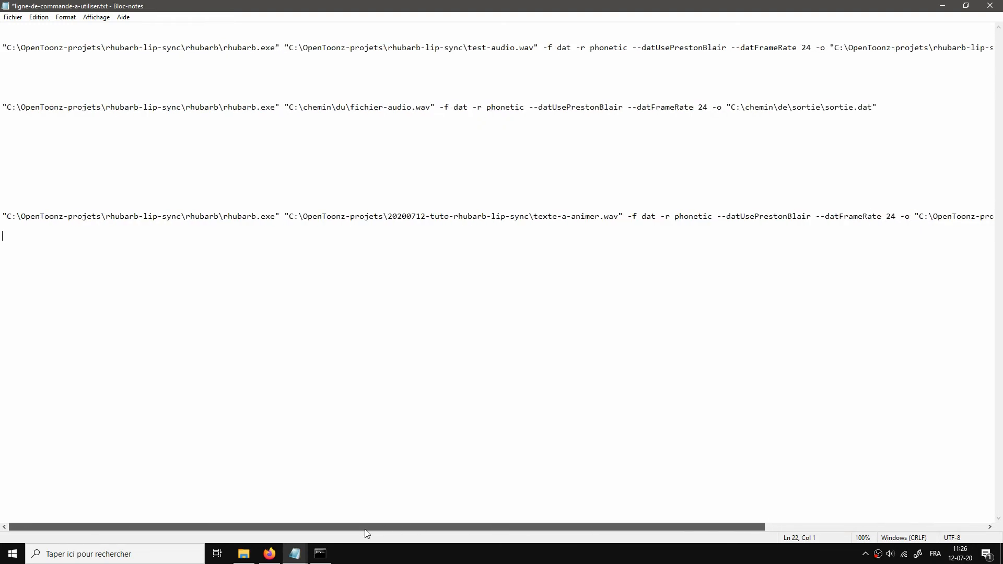
Copy the entire third command line and run it in the Command Prompt to generate texte-a-animer.dat
left_click_drag(2, 216, 1002, 219)
key("ctrl+c")
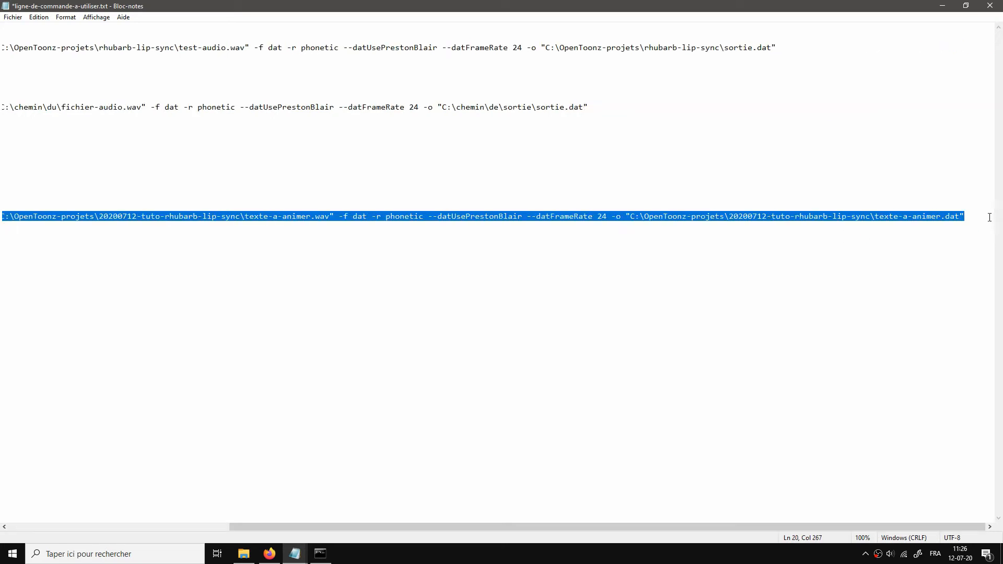
key("alt+Tab")
key("ctrl+v")
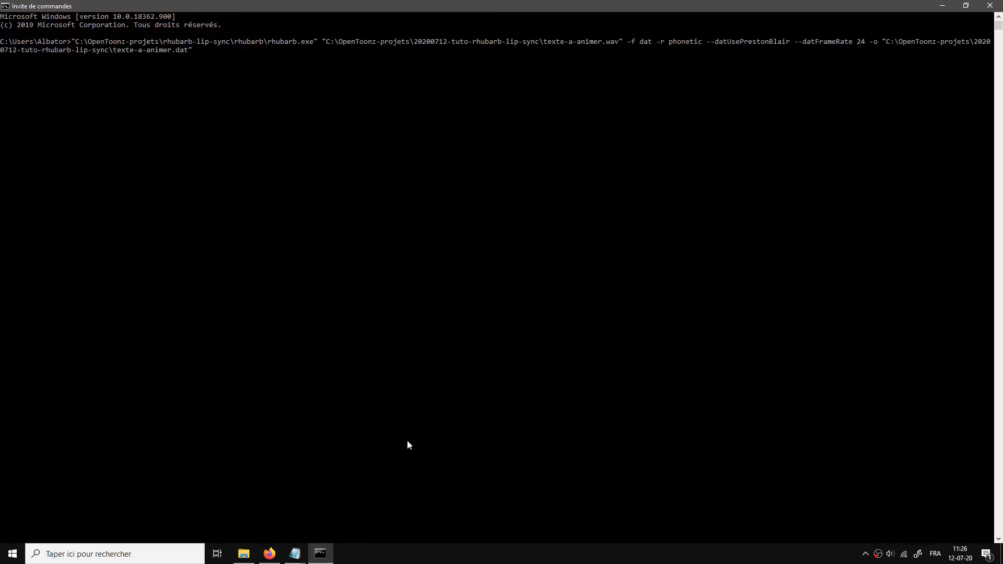
key("Return")
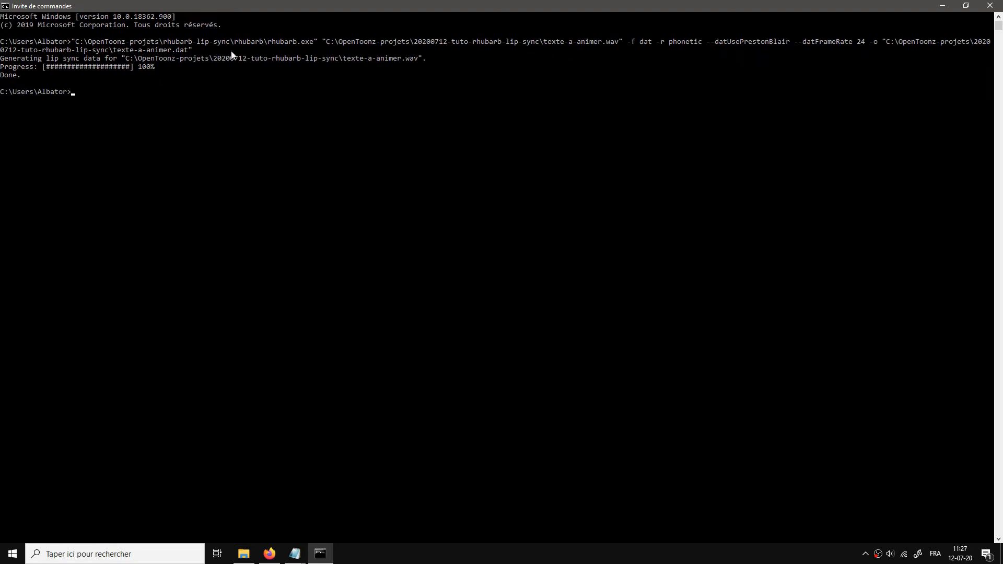
Open texte-a-animer.dat from the project folder in Notepad++ and examine its list of frame numbers and mouth shapes
left_click(242, 552)
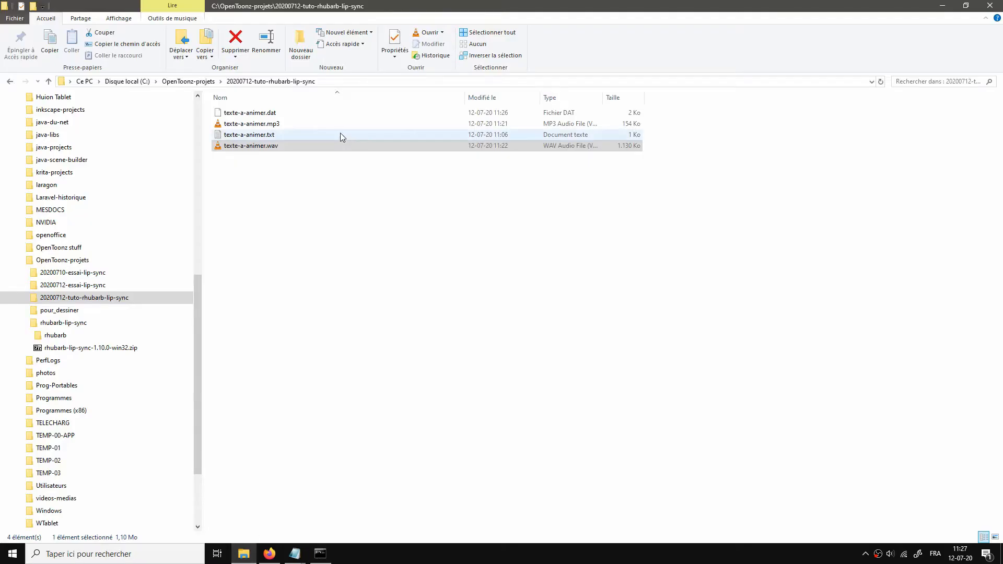
right_click(262, 117)
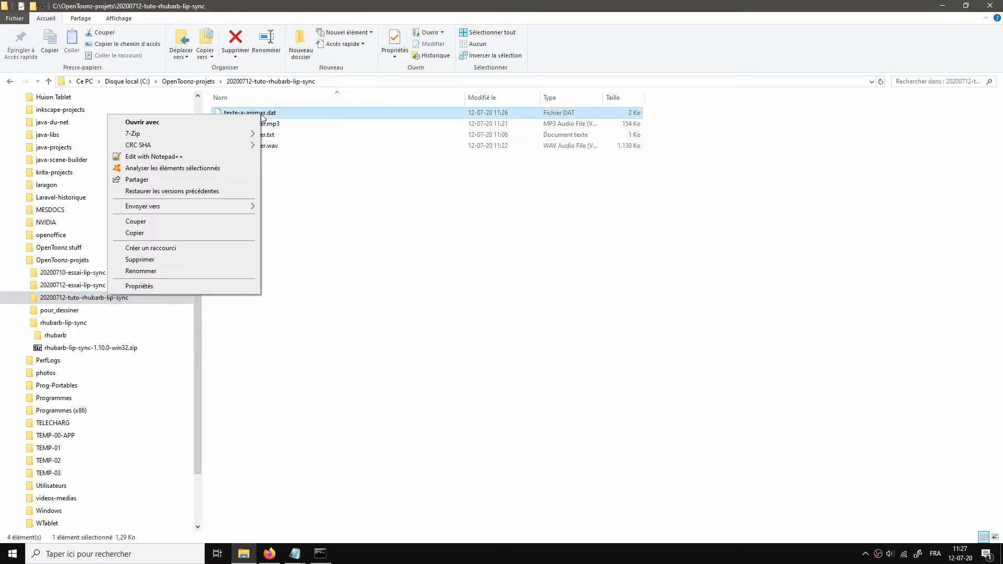
left_click(169, 158)
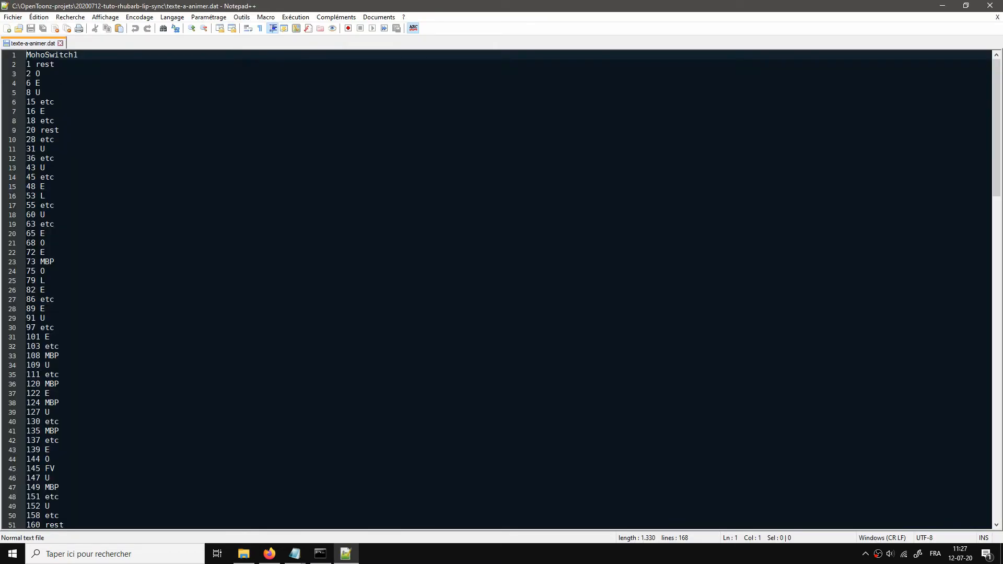
left_click(34, 149)
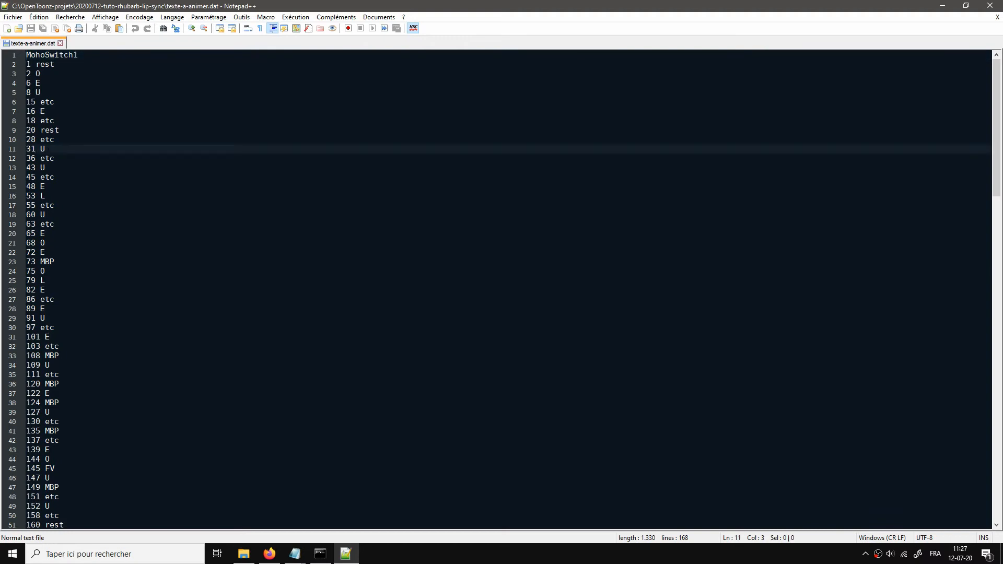
scroll(497, 290, "down", 5)
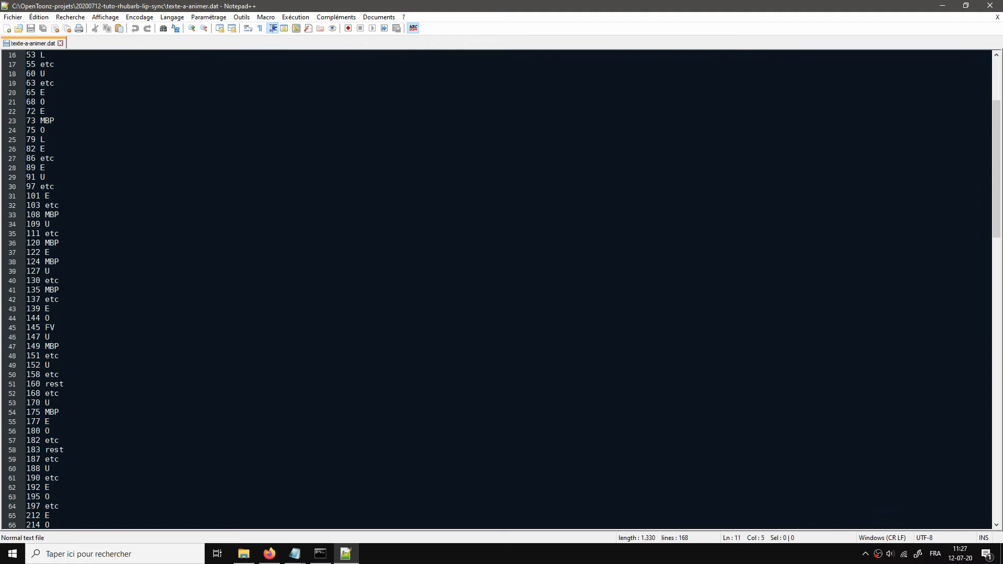
left_click(40, 233)
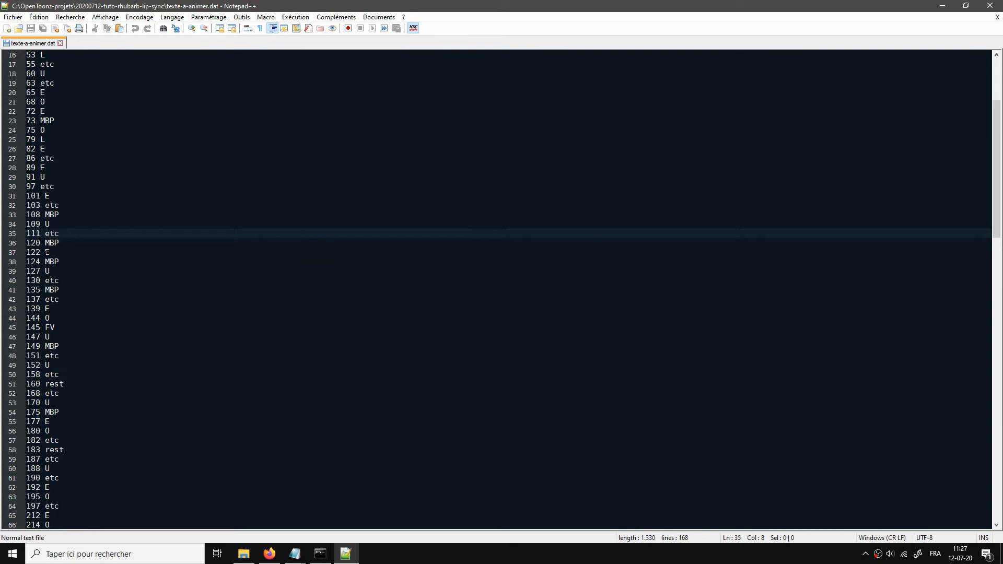
scroll(47, 252, "down", 11)
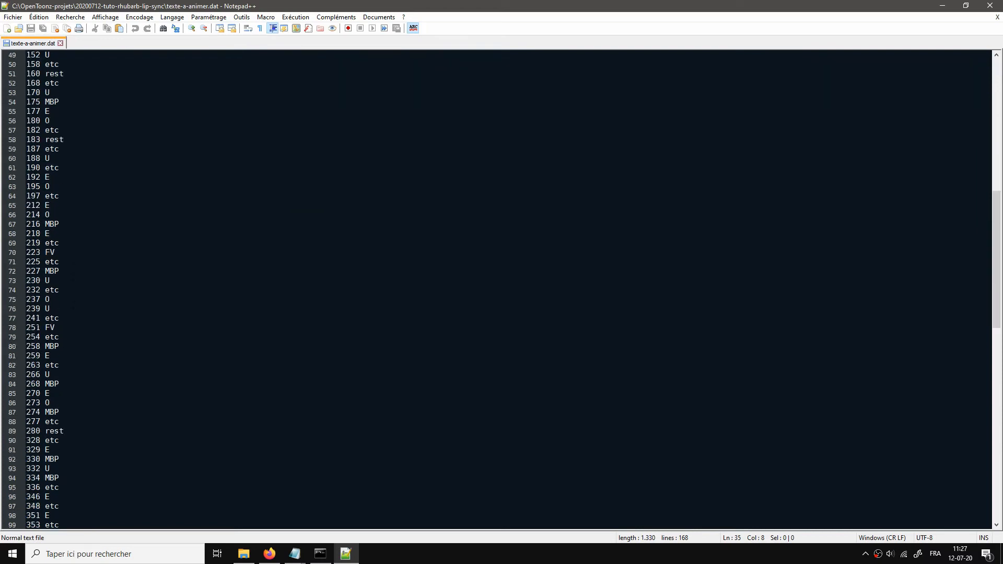
left_click(40, 328)
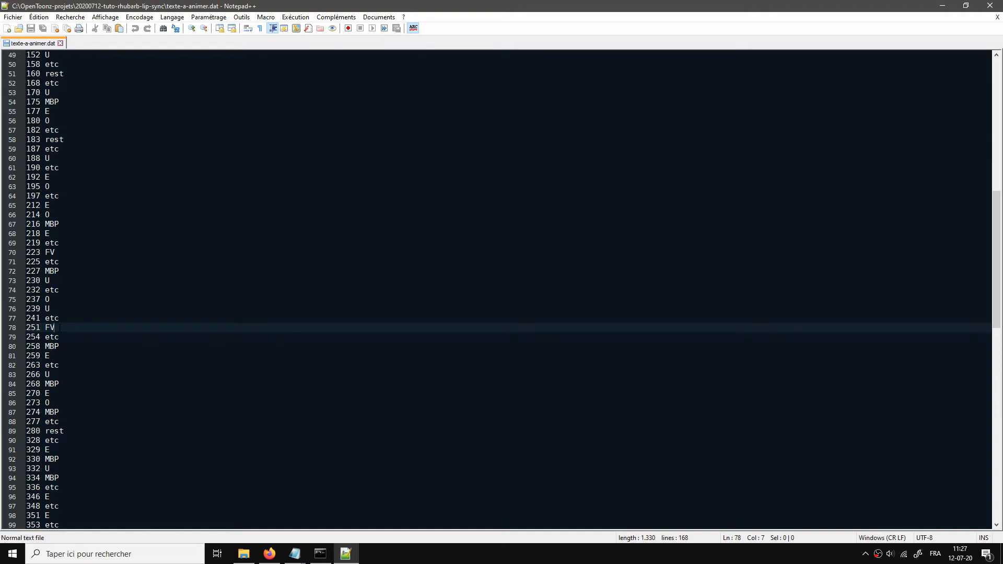
Return to the start of texte-a-animer.dat, then close Notepad++ and the Command Prompt window
left_click(62, 272)
scroll(204, 243, "up", 16)
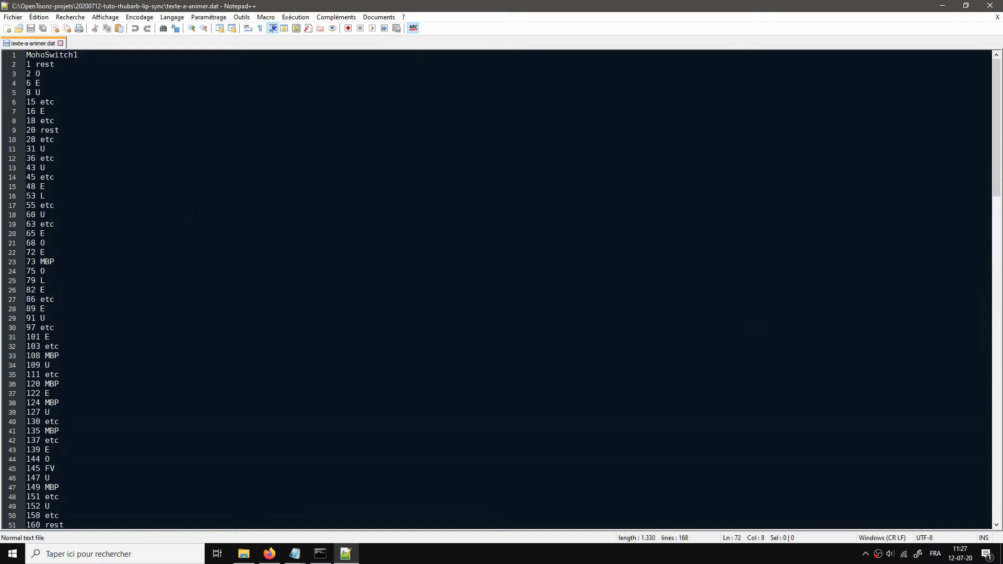
left_click(990, 5)
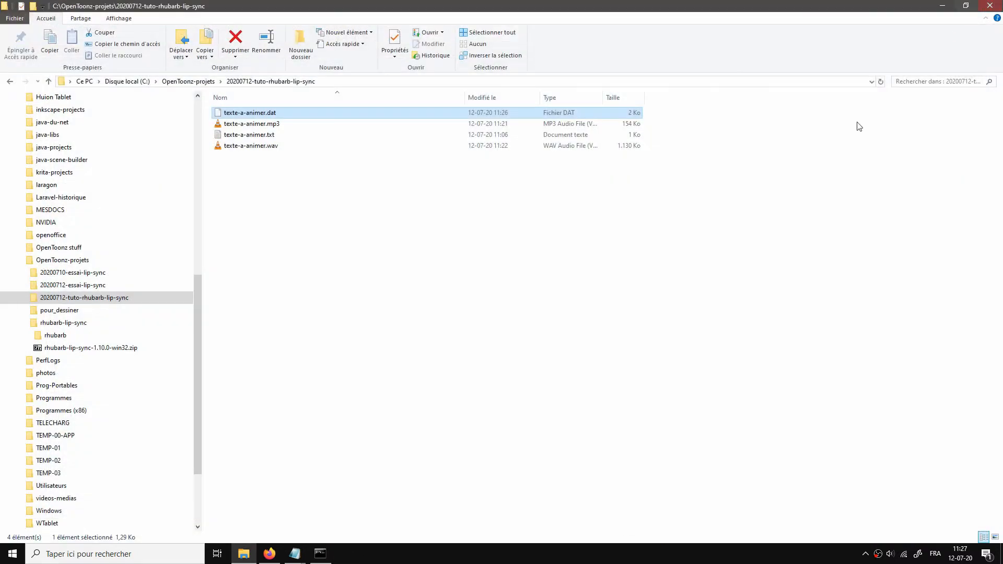
left_click(638, 299)
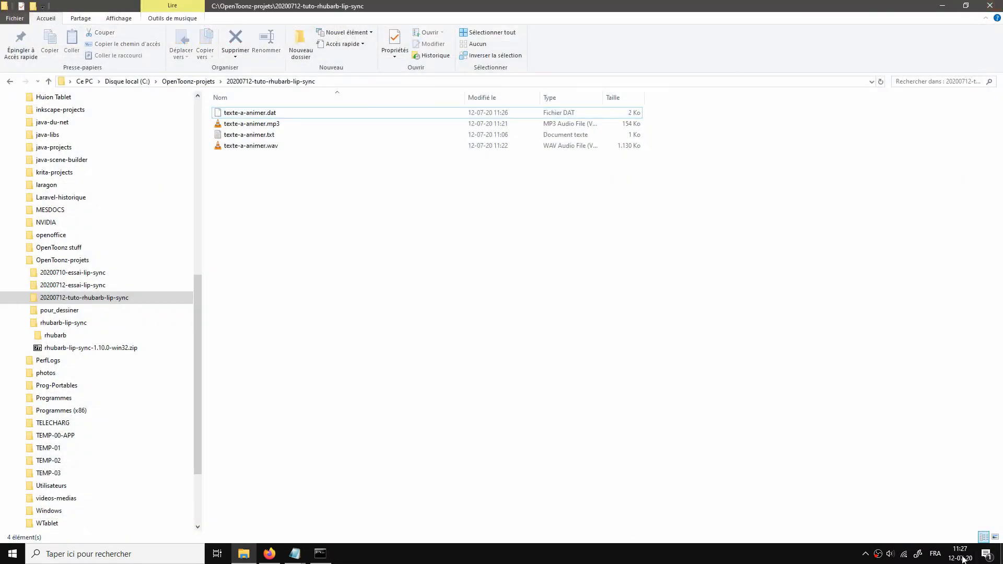
left_click(320, 554)
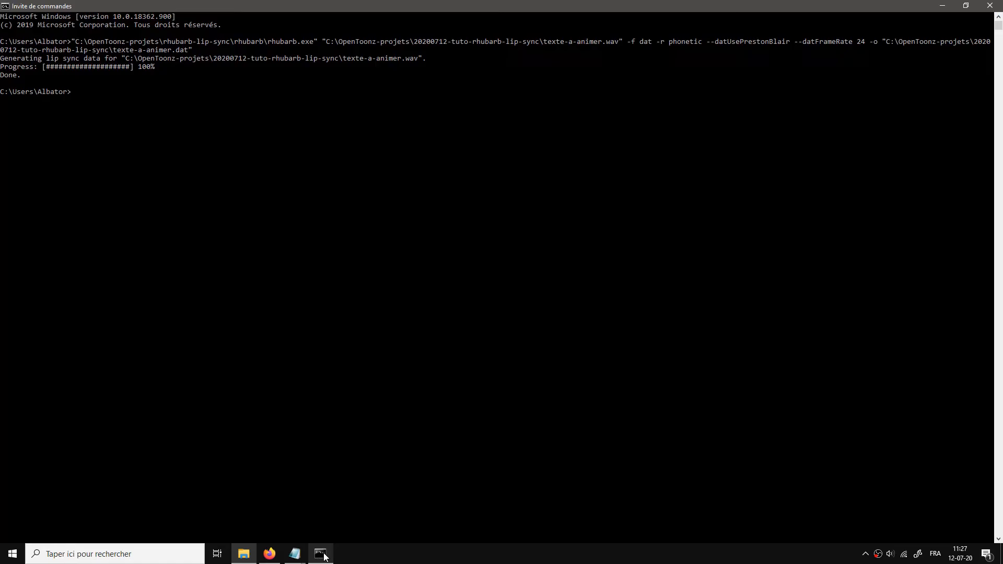
left_click(990, 7)
left_click(265, 115)
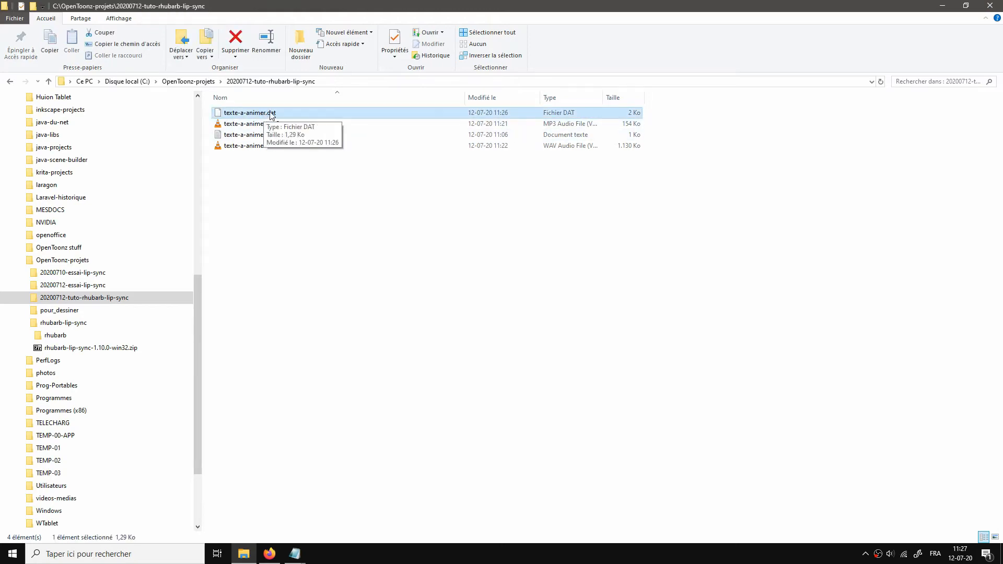
left_click(267, 149)
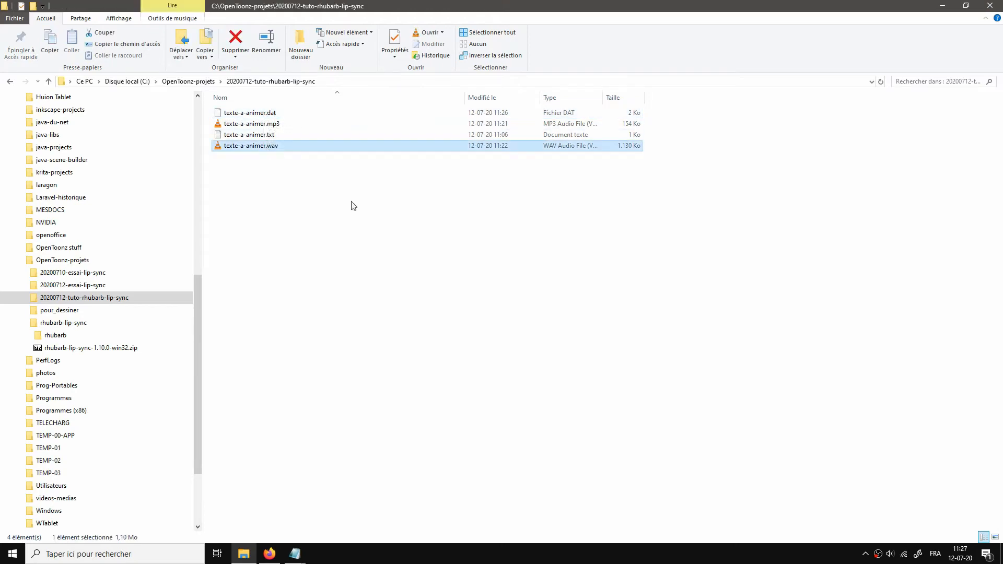
left_click(472, 274)
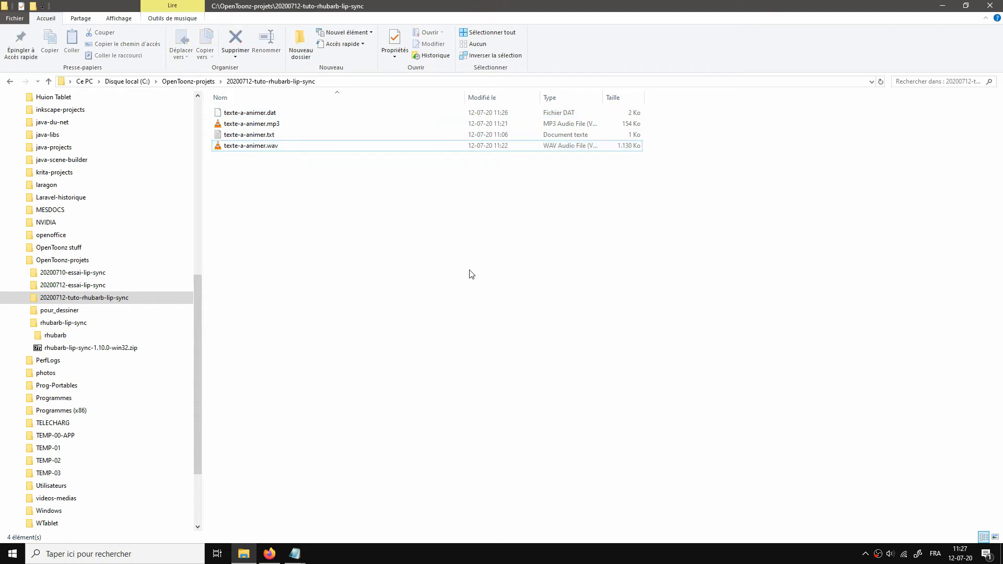
Launch OpenToonz from the desktop and dismiss its startup dialog without creating a named scene
left_click(1001, 552)
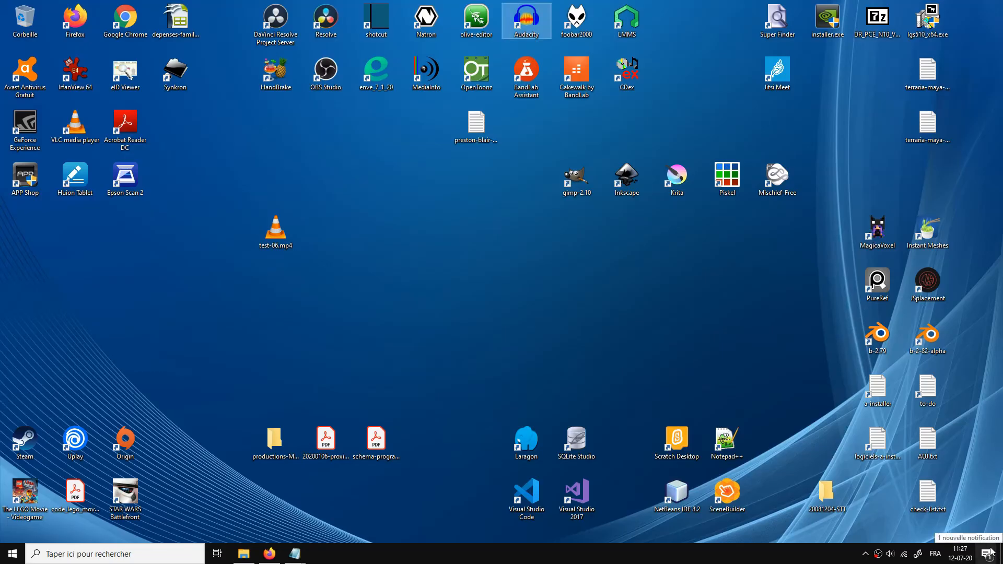
left_click(481, 81)
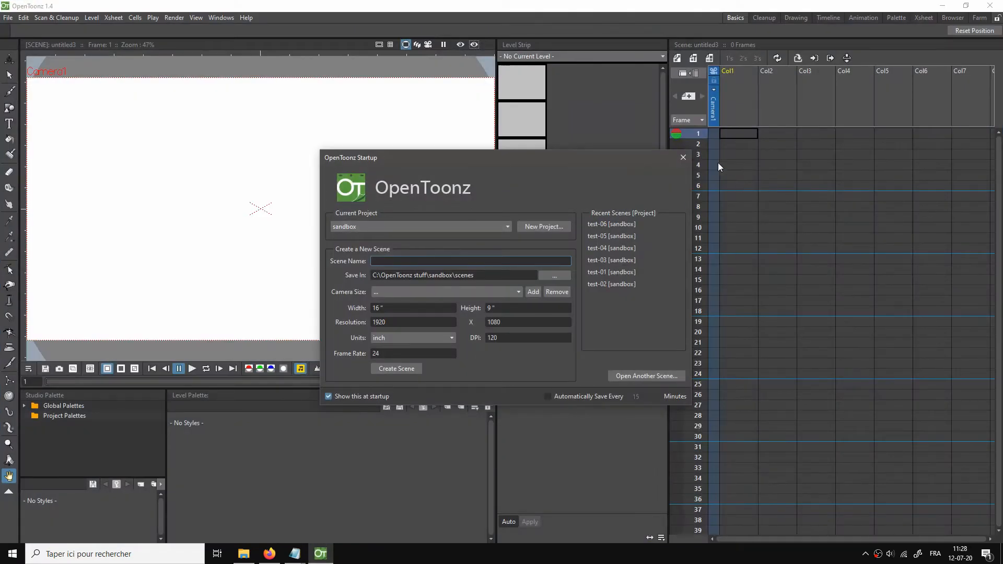
left_click(684, 158)
Draw a cartoon character's rounded nose, large head outline and two detailed ears in black with the Brush tool on frame 1
scroll(377, 210, "down", 1)
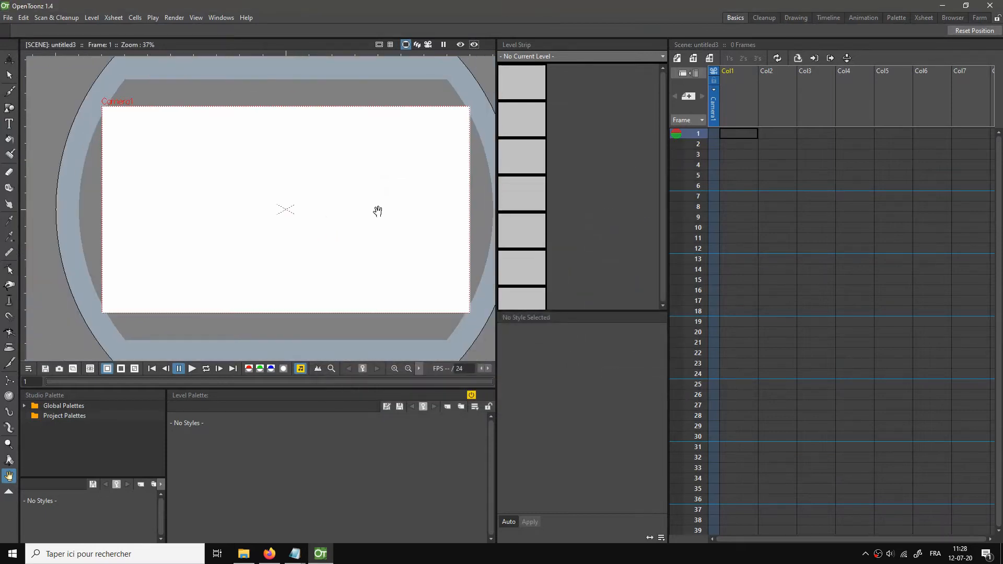
left_click_drag(377, 211, 347, 211)
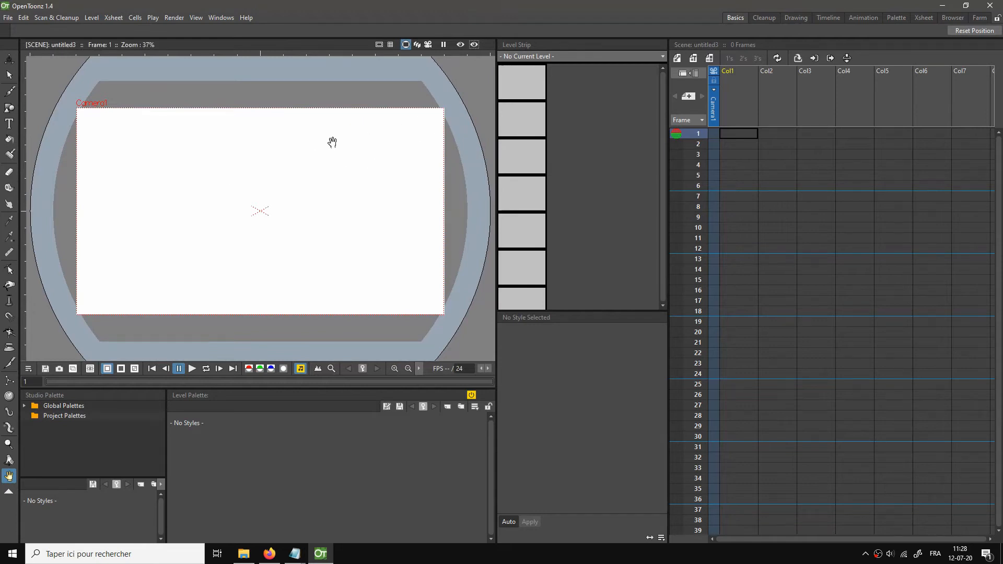
left_click(9, 92)
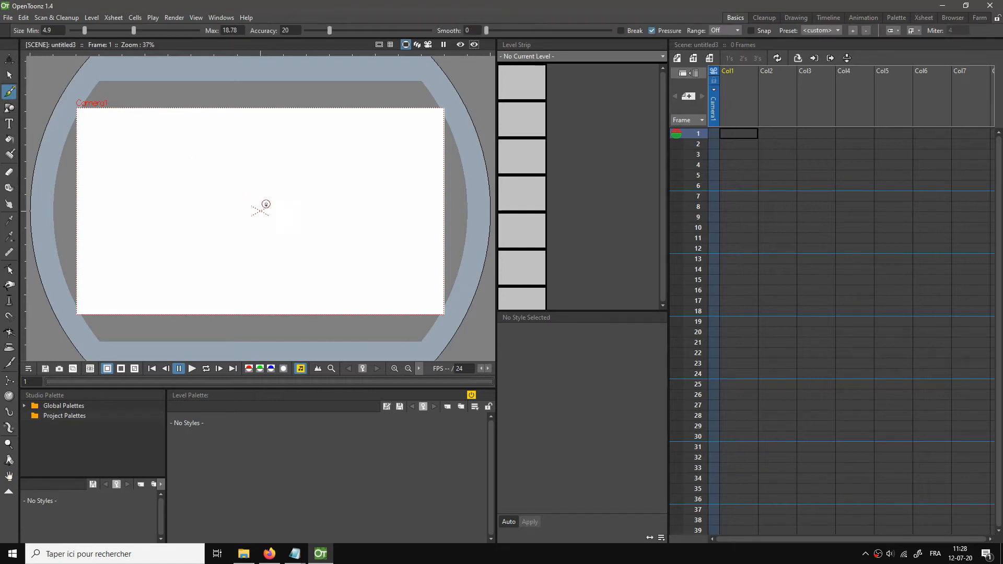
scroll(292, 201, "up", 1)
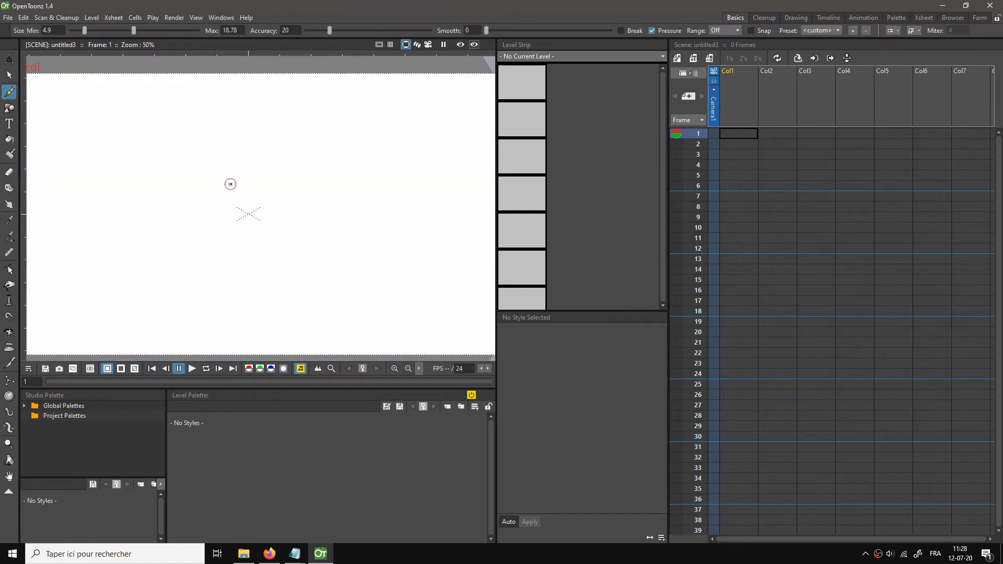
mouse_move(235, 180)
left_mouse_down()
mouse_move(217, 195)
mouse_move(218, 216)
mouse_move(247, 229)
mouse_move(284, 219)
mouse_move(292, 189)
mouse_move(273, 180)
left_mouse_up()
mouse_move(223, 120)
left_mouse_down()
mouse_move(193, 130)
mouse_move(153, 176)
mouse_move(142, 240)
mouse_move(173, 292)
mouse_move(238, 313)
mouse_move(319, 303)
mouse_move(361, 245)
mouse_move(352, 175)
mouse_move(315, 130)
mouse_move(219, 120)
left_mouse_up()
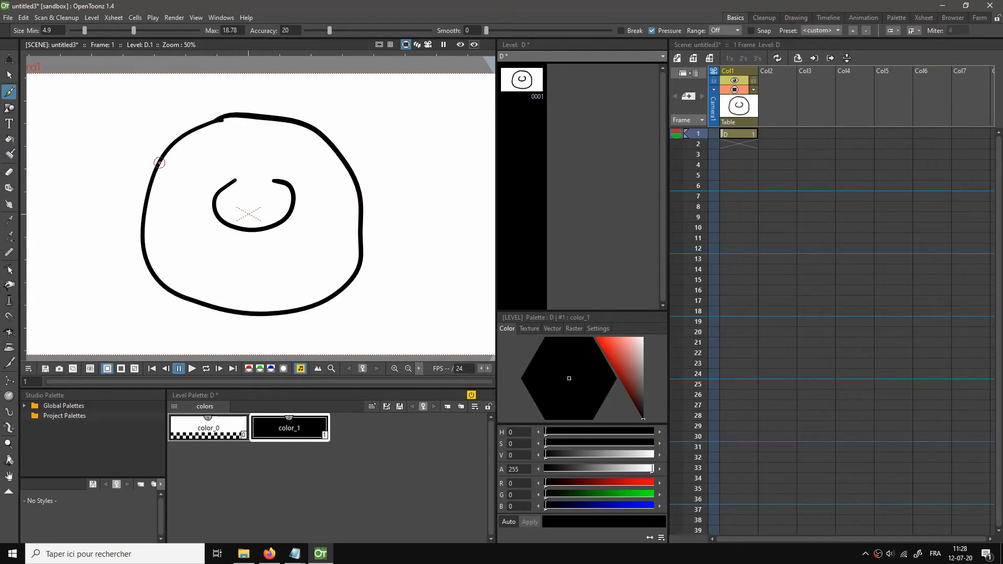
mouse_move(158, 163)
left_mouse_down()
mouse_move(119, 159)
mouse_move(129, 199)
mouse_move(147, 195)
mouse_move(137, 177)
mouse_move(146, 181)
left_mouse_up()
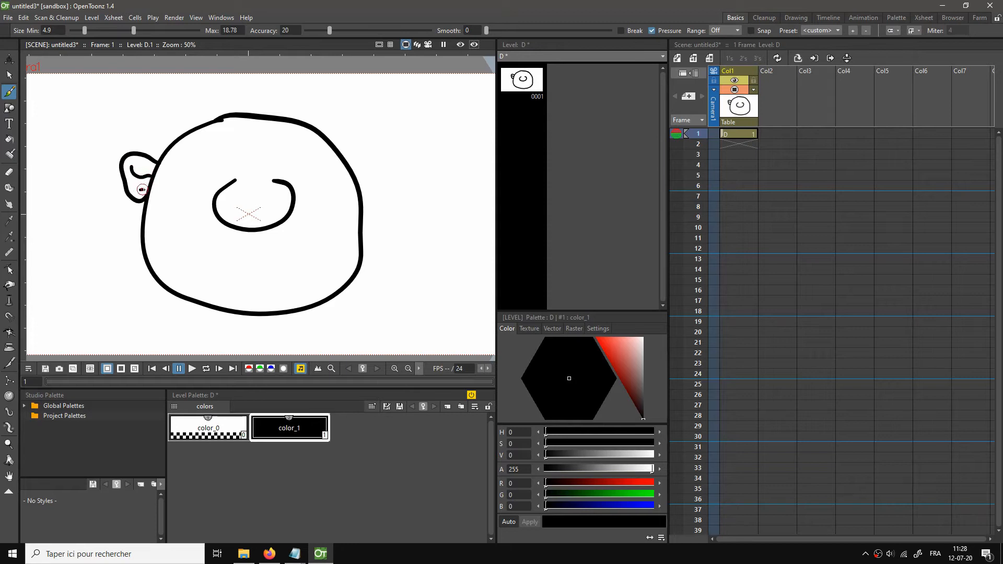
mouse_move(347, 161)
left_mouse_down()
mouse_move(400, 159)
mouse_move(377, 206)
mouse_move(359, 195)
mouse_move(389, 171)
mouse_move(379, 190)
mouse_move(390, 188)
left_mouse_up()
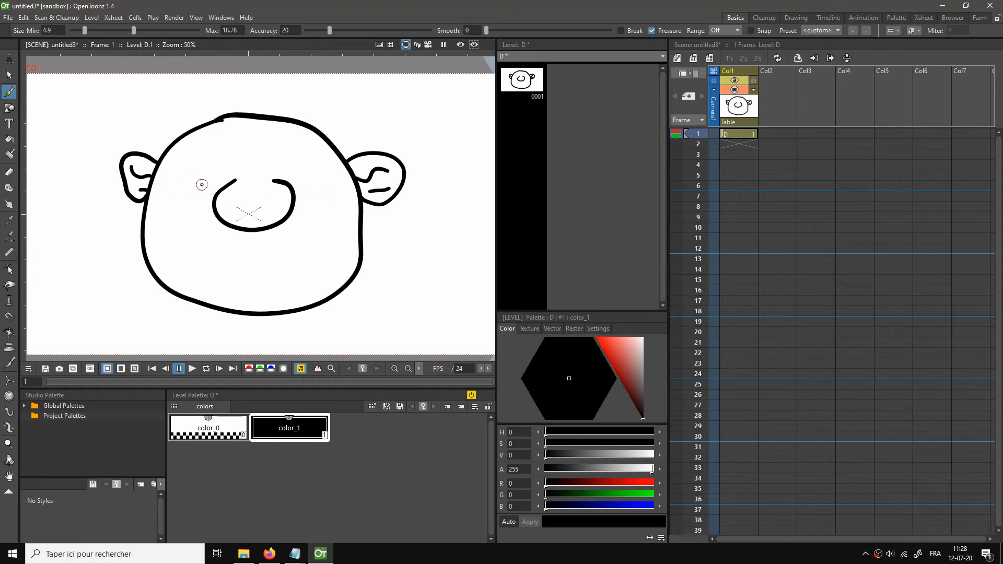
Draw two oval eyes above the nose and add a black pupil inside each one
mouse_move(209, 185)
left_mouse_down()
mouse_move(208, 160)
mouse_move(237, 165)
mouse_move(221, 181)
left_mouse_up()
mouse_move(283, 181)
left_mouse_down()
mouse_move(287, 158)
mouse_move(312, 165)
mouse_move(307, 185)
mouse_move(276, 180)
left_mouse_up()
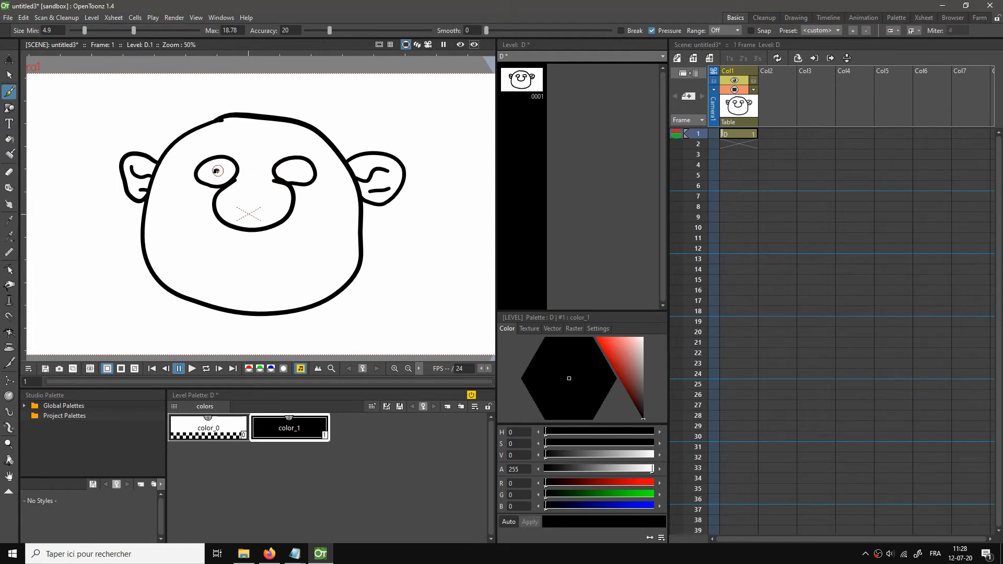
left_click_drag(216, 171, 217, 170)
left_click_drag(289, 175, 294, 170)
Choose the Fill tool and add a light skin-tone style to the level palette with RGB 232, 202, 168
left_click(9, 140)
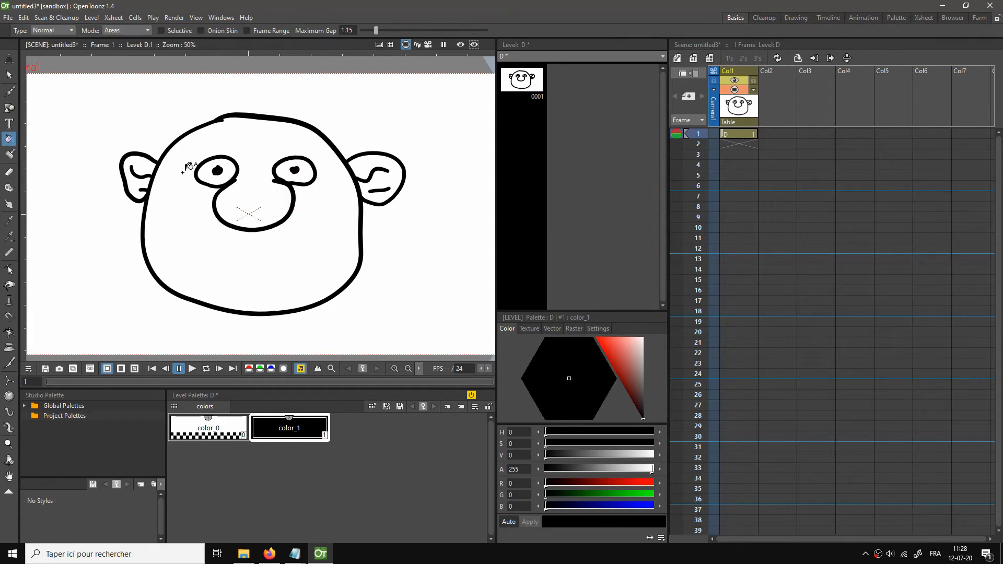
left_click(448, 407)
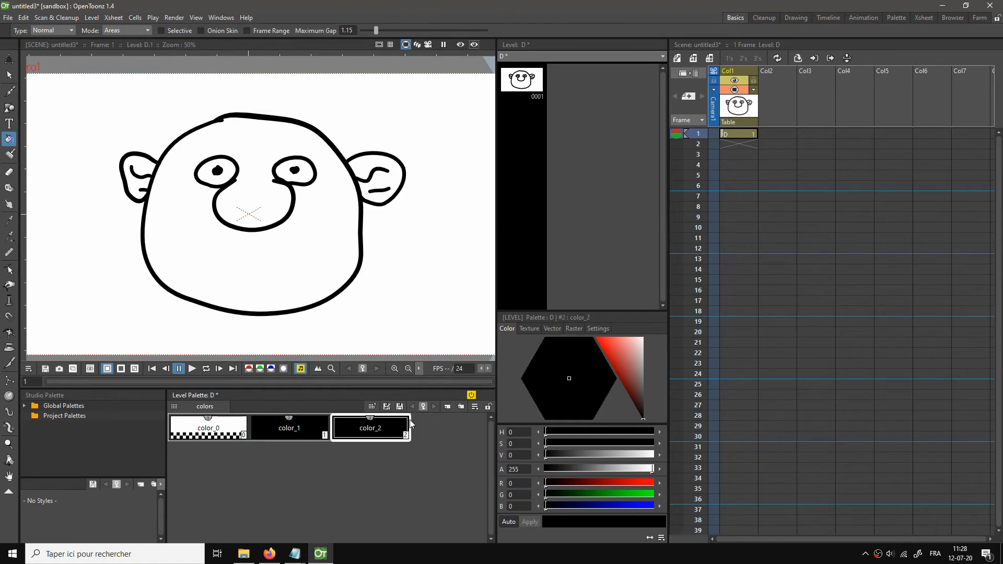
left_click(611, 355)
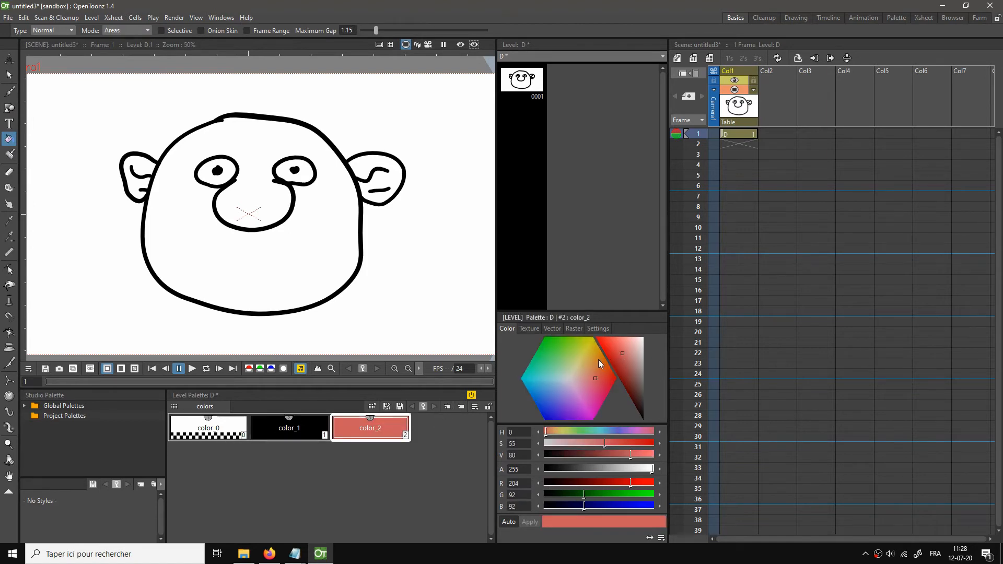
left_click(598, 360)
mouse_move(623, 355)
left_mouse_down()
mouse_move(621, 338)
mouse_move(631, 345)
left_mouse_up()
left_click(591, 363)
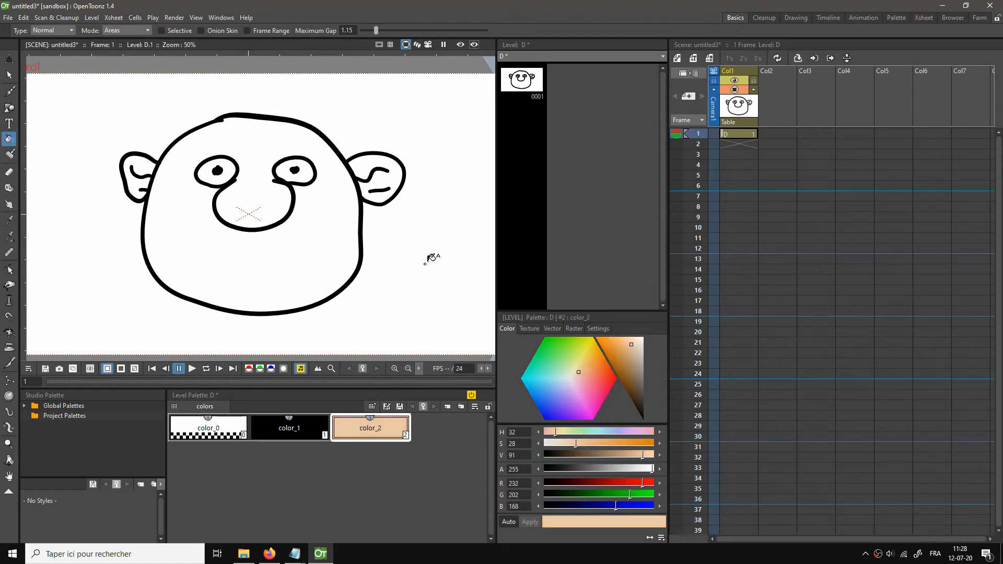
Fill the head and both ears with the light skin-tone style, leaving the eyes unfilled
left_click(196, 214)
left_click(140, 170)
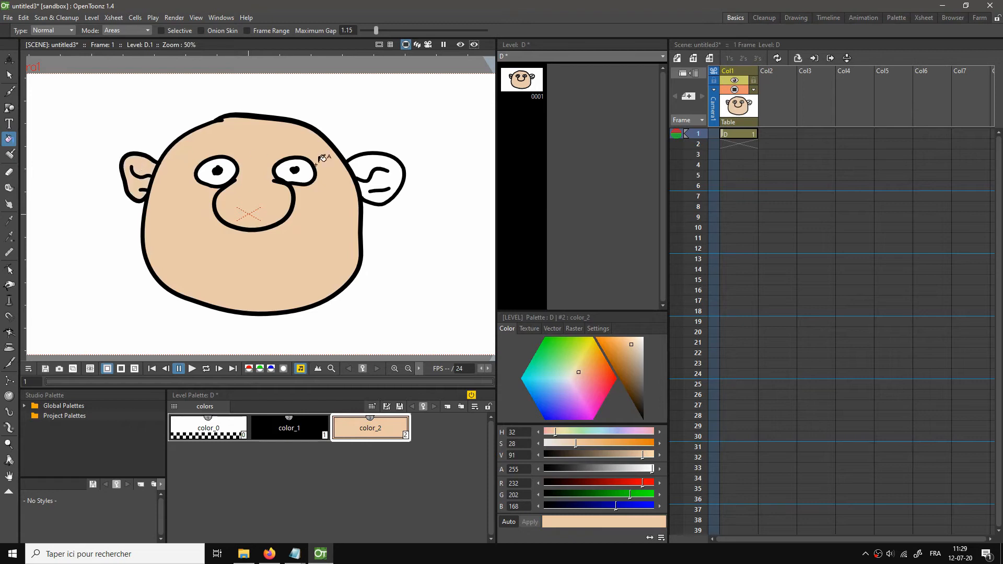
left_click(371, 169)
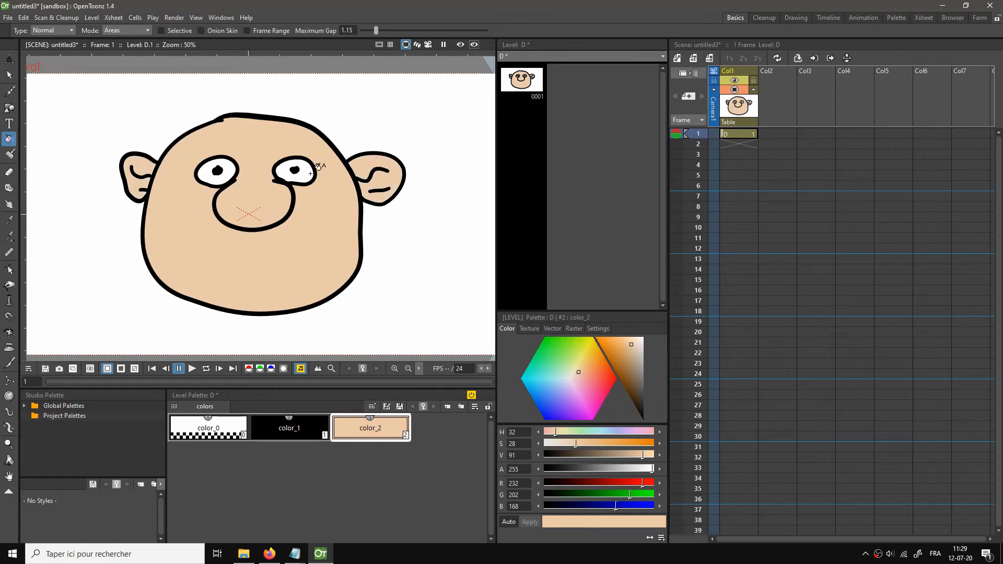
Choose the Brush tool and add a darker skin-tone style to the level palette with RGB 206, 170, 128
left_click(8, 91)
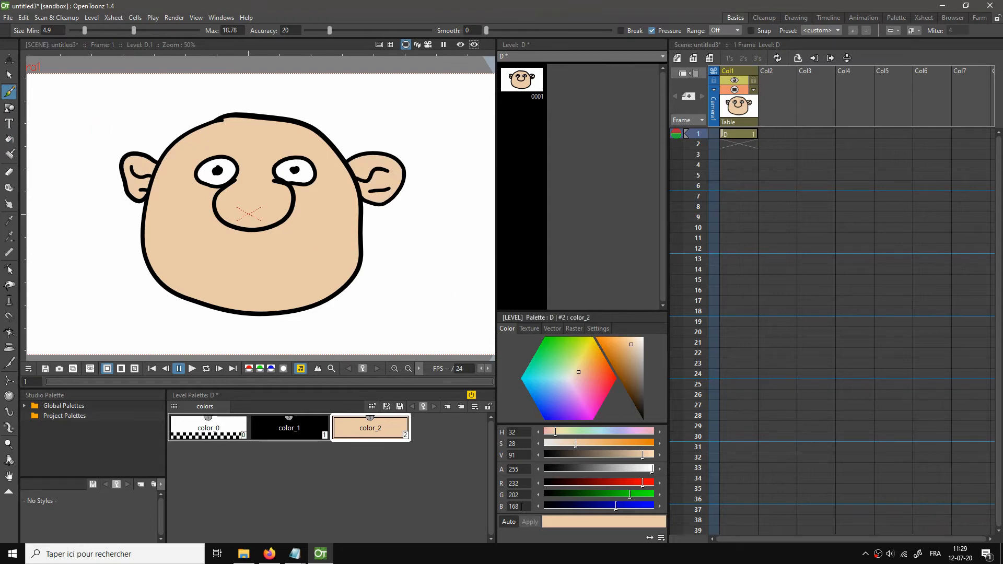
left_click(447, 407)
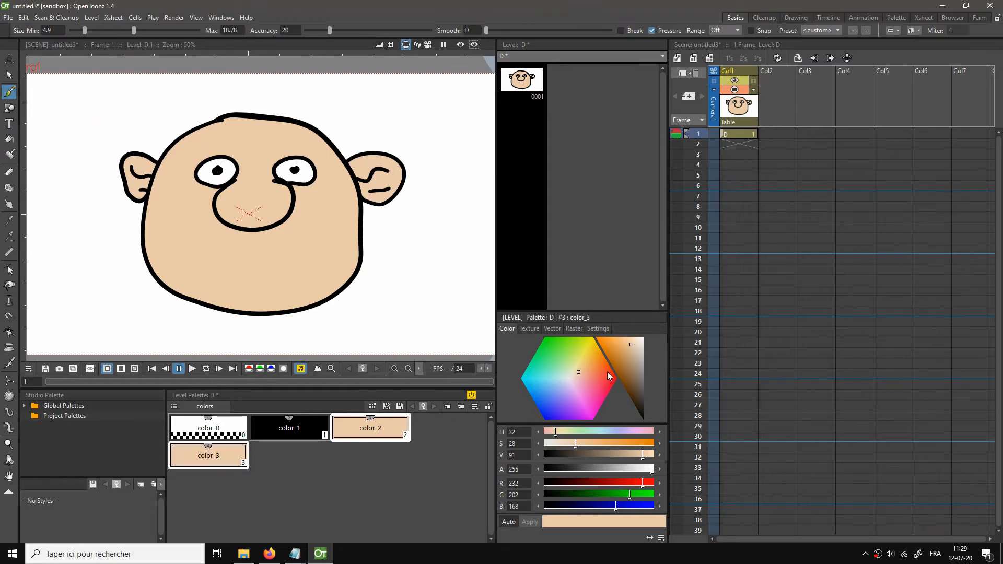
left_click_drag(631, 344, 629, 352)
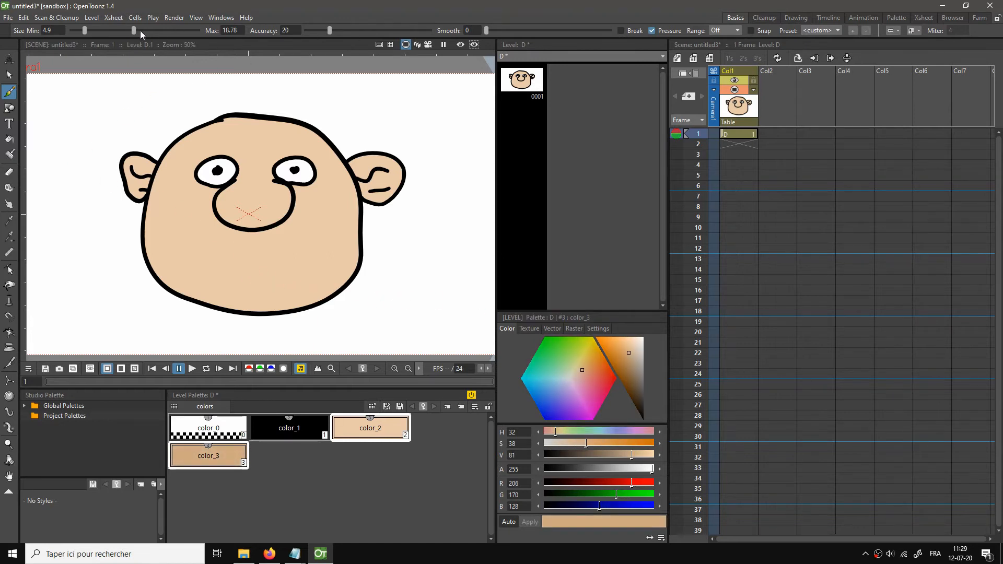
Set the brush's maximum size to 26.69 and paint darker shading along the jaw, nose, ears and around the eyes
left_click_drag(133, 30, 148, 31)
mouse_move(242, 307)
left_mouse_down()
mouse_move(290, 304)
mouse_move(333, 283)
mouse_move(357, 252)
mouse_move(360, 212)
left_mouse_up()
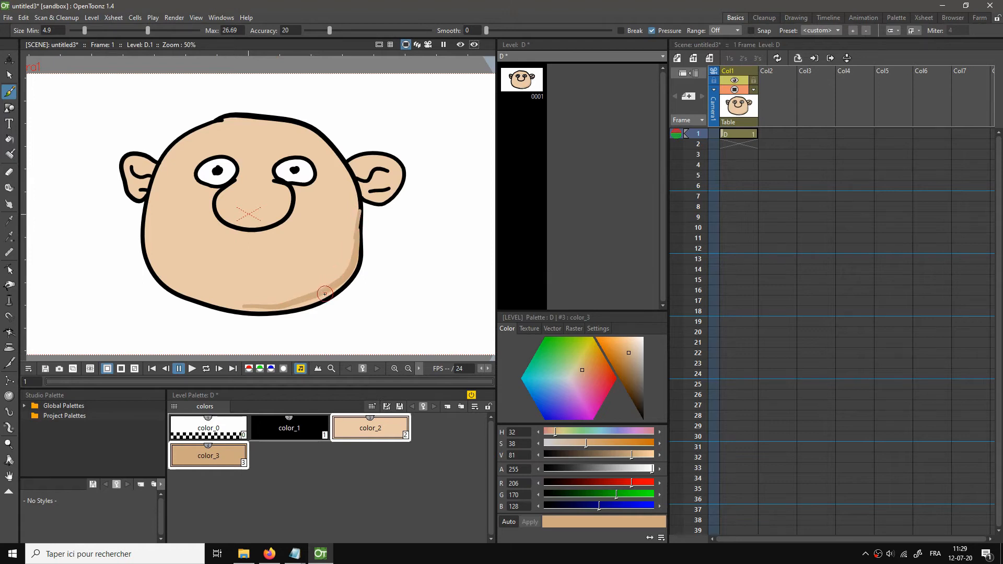
key("ctrl+z")
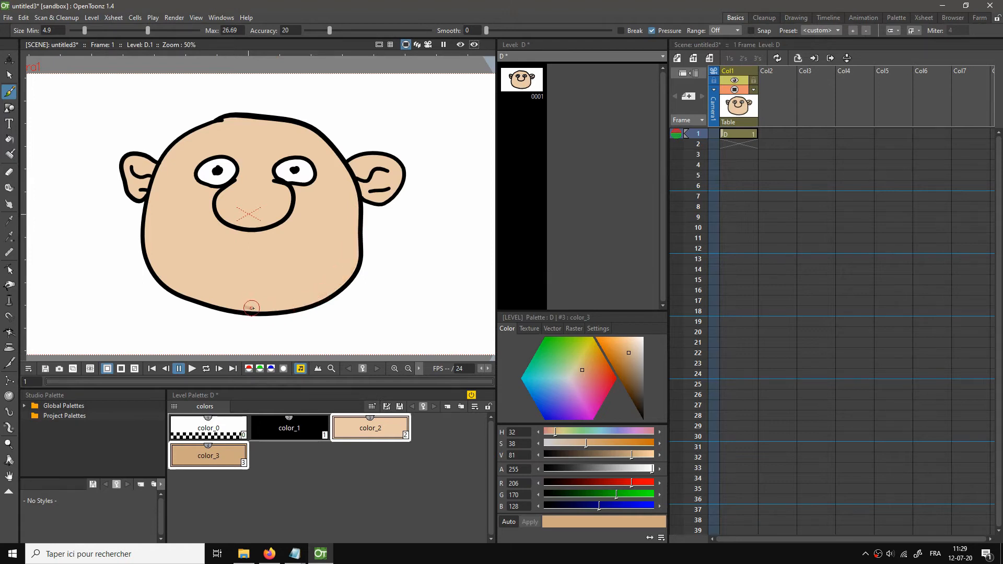
mouse_move(243, 307)
left_mouse_down()
mouse_move(296, 303)
mouse_move(334, 282)
mouse_move(355, 214)
left_mouse_up()
left_click_drag(252, 225, 286, 198)
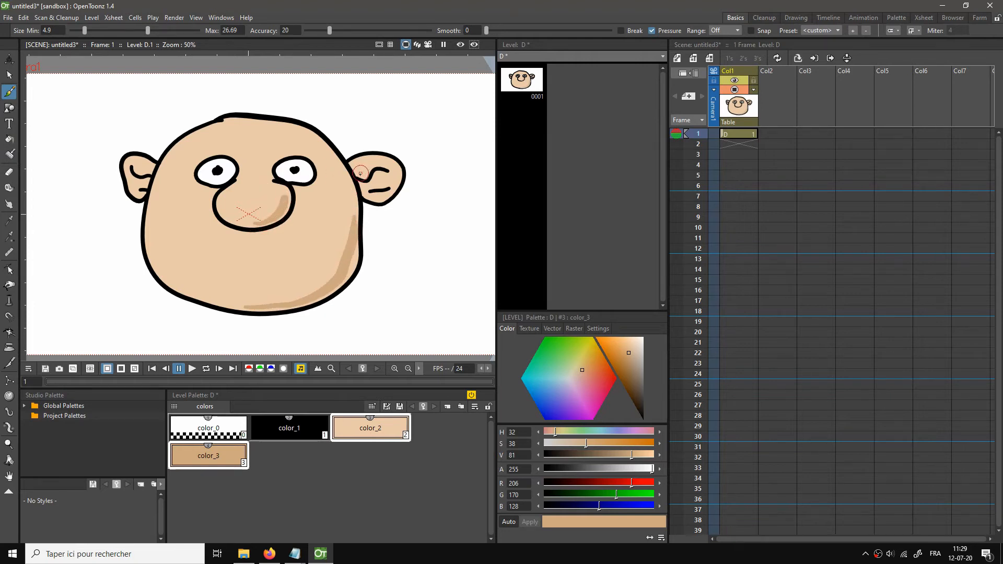
mouse_move(363, 176)
left_mouse_down()
mouse_move(371, 171)
mouse_move(378, 200)
mouse_move(401, 168)
left_mouse_up()
mouse_move(145, 188)
left_mouse_down()
mouse_move(212, 154)
mouse_move(311, 152)
left_mouse_up()
left_click_drag(297, 194, 329, 175)
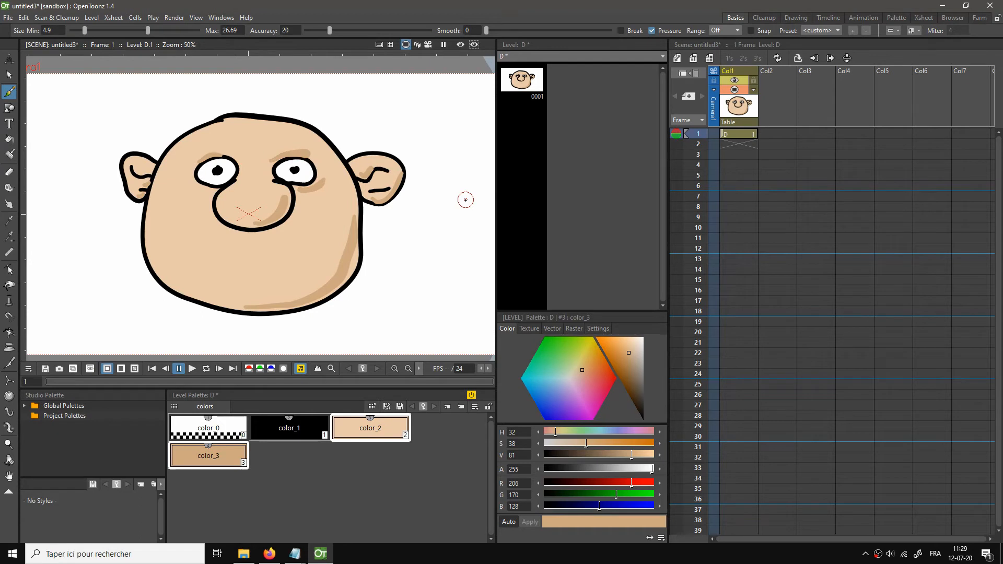
Extend the face drawing's exposure in the first Xsheet column through frame 34
left_click(749, 138)
left_click_drag(749, 142, 749, 486)
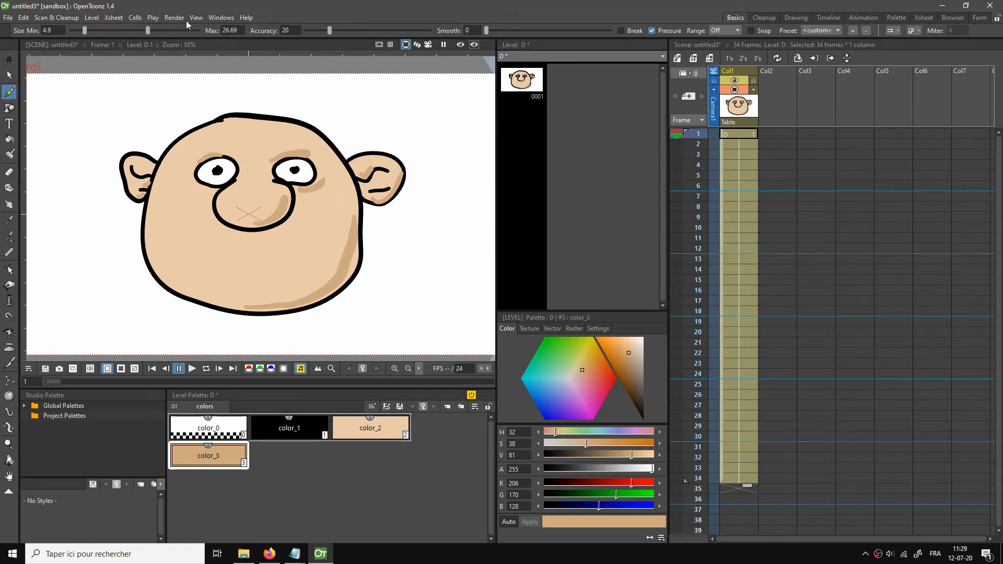
Create a new Toonz Vector Level with the default name and settings
left_click(92, 17)
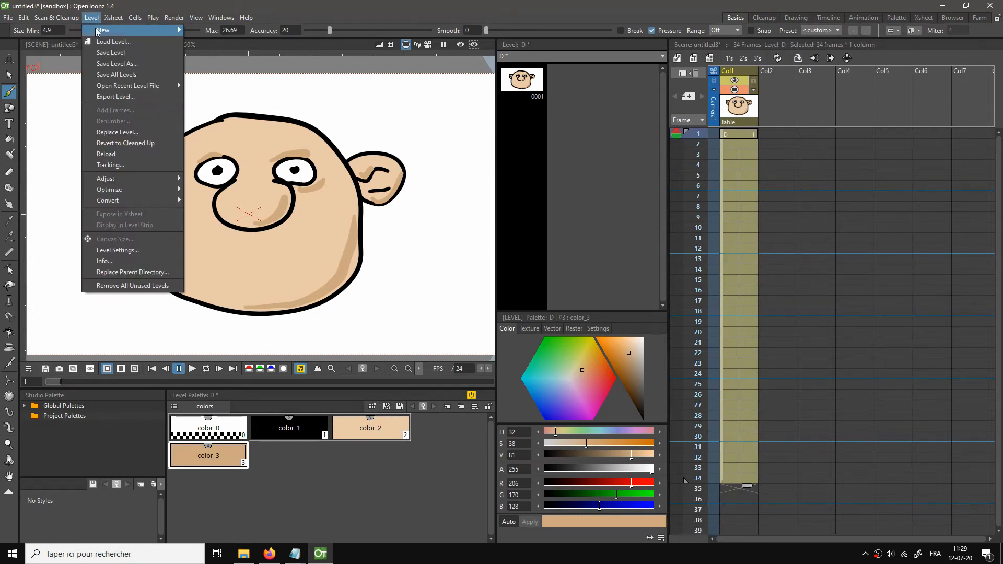
mouse_move(175, 30)
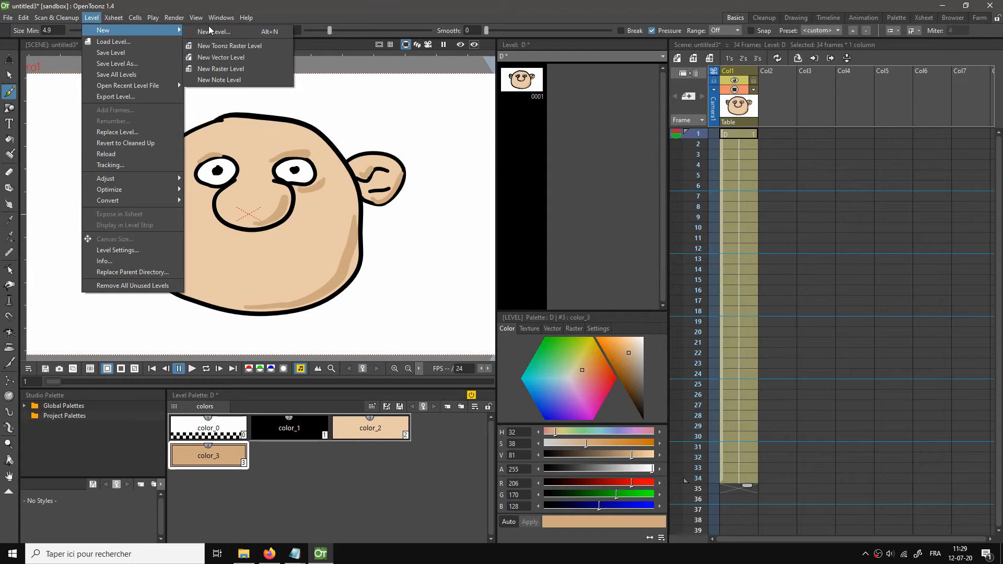
left_click(212, 56)
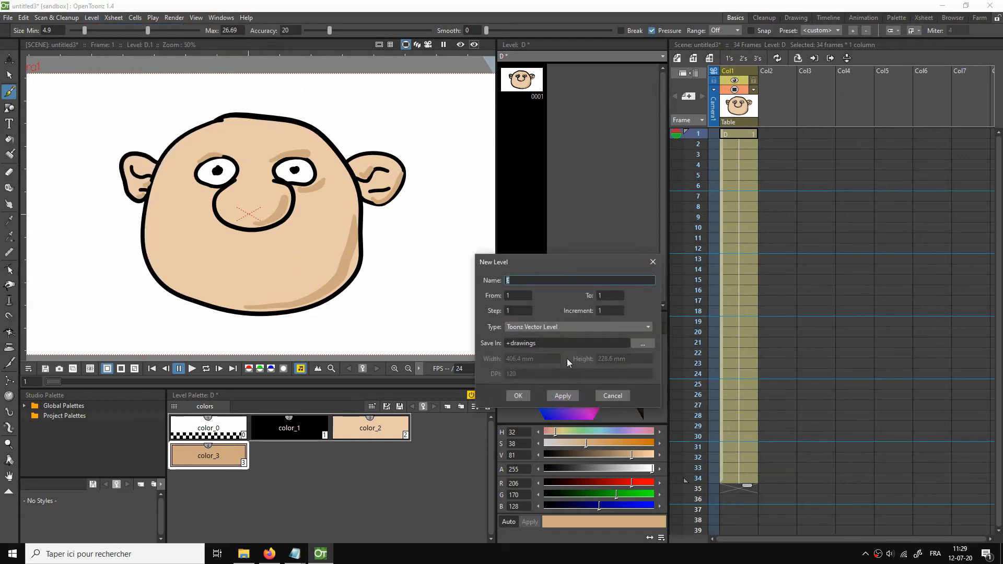
left_click(522, 396)
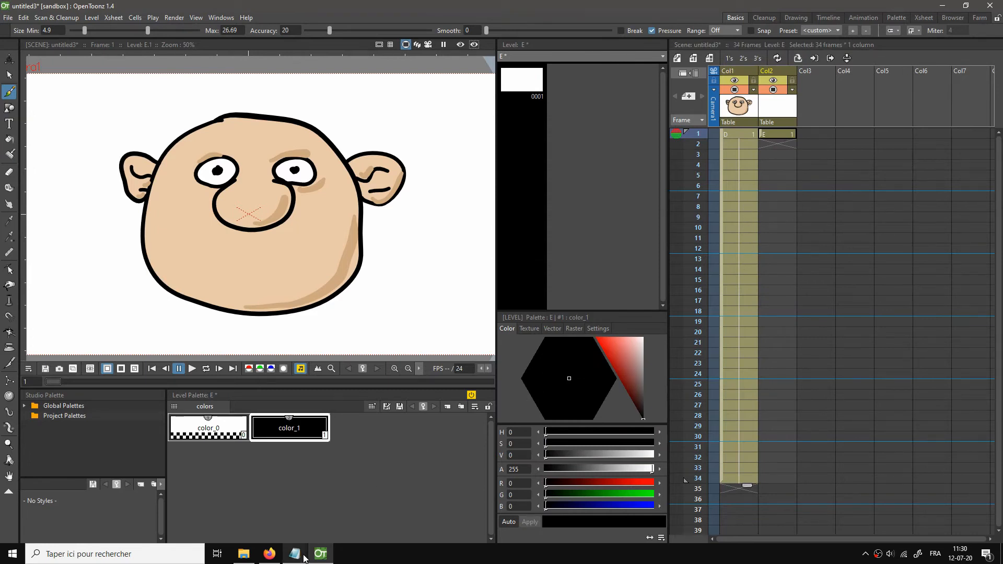
Switch to the Notepad file with the Preston Blair mouth order and examine the numbered list of mouth shapes
mouse_move(294, 554)
left_click(275, 512)
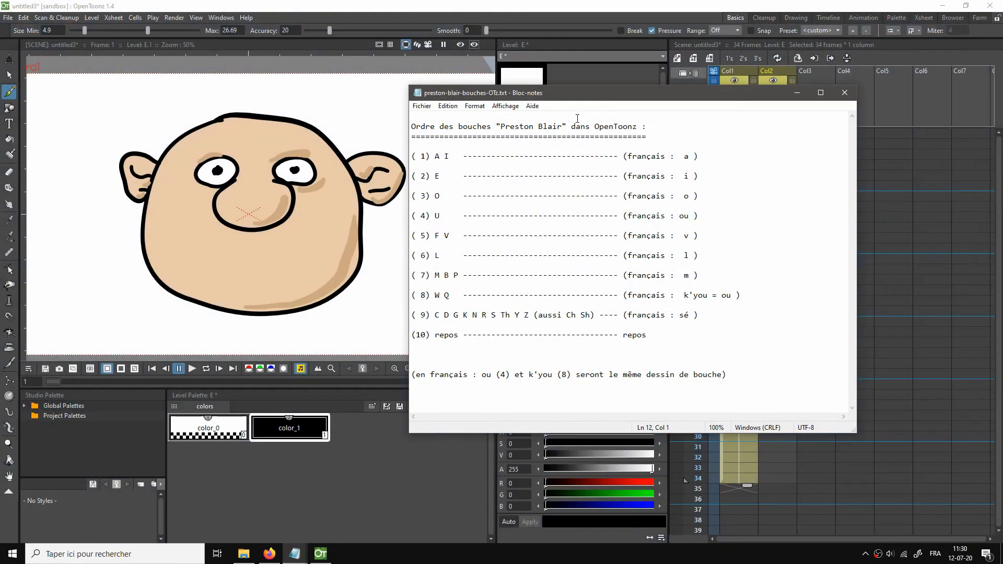
left_click_drag(590, 89, 590, 113)
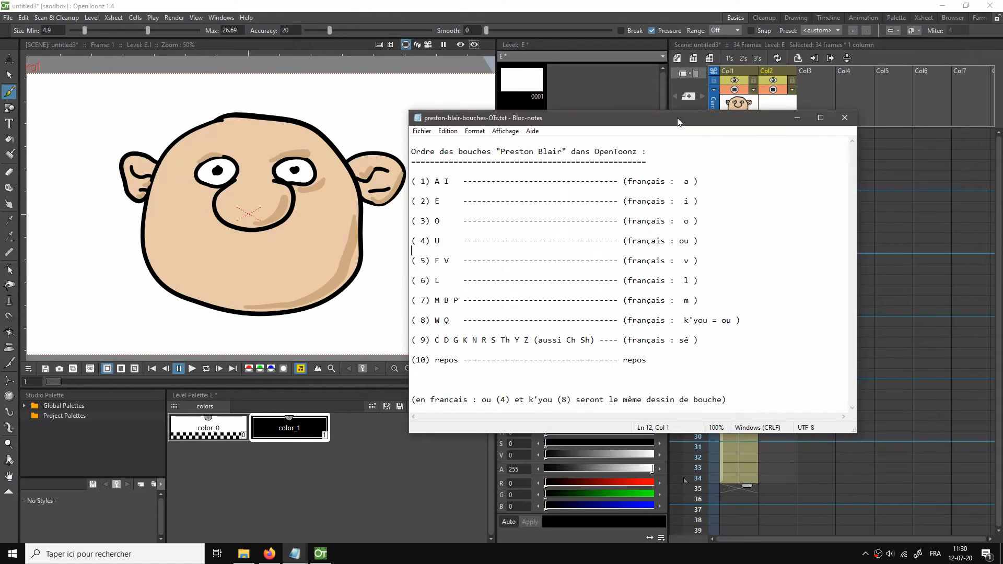
left_click_drag(679, 123, 481, 133)
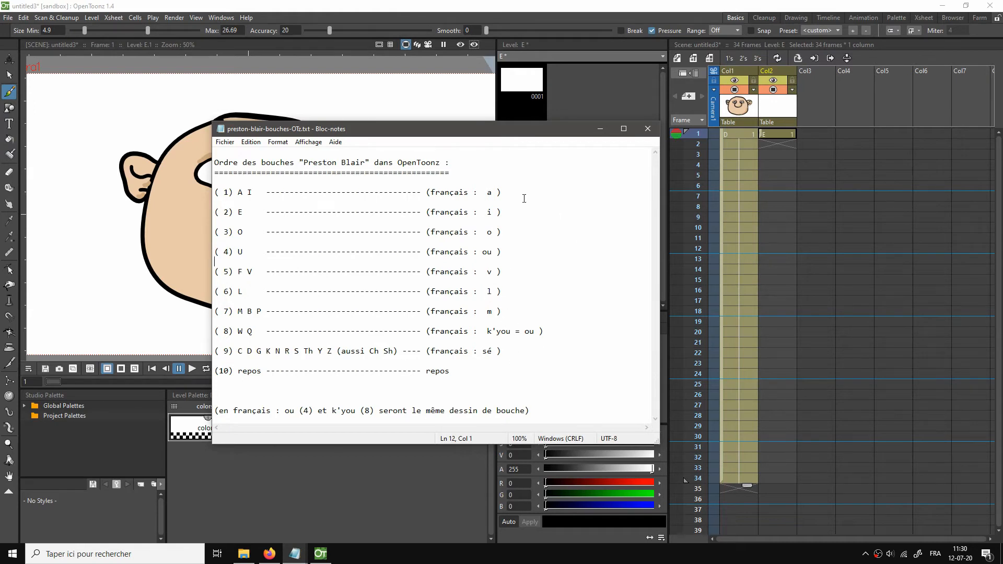
mouse_move(484, 136)
left_mouse_down()
mouse_move(516, 161)
mouse_move(492, 145)
left_mouse_up()
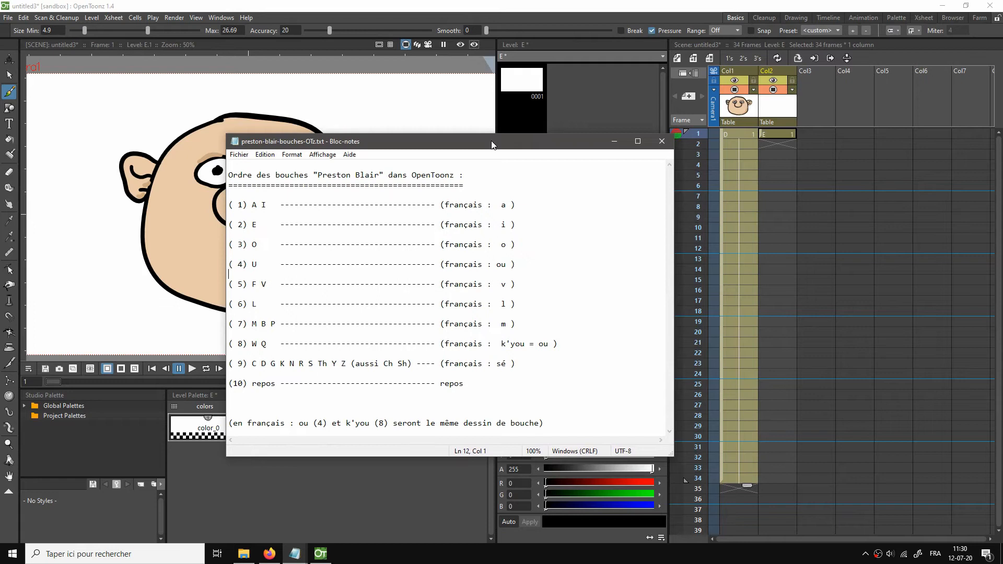
Back in OpenToonz, draw the open A/I mouth in black below the nose on frame 1, with upper teeth and a tongue
left_click(516, 4)
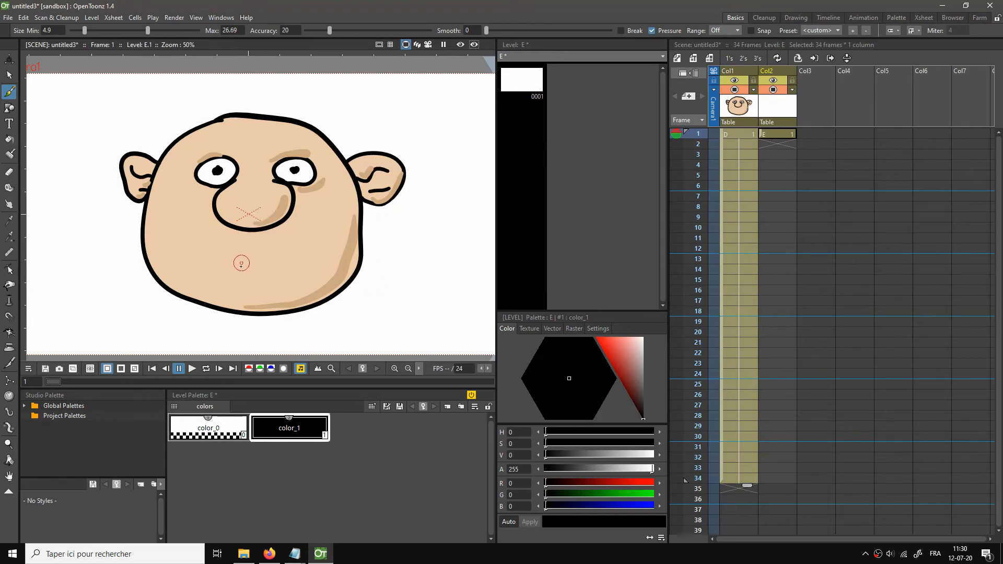
mouse_move(245, 283)
left_mouse_down()
mouse_move(224, 275)
mouse_move(229, 259)
mouse_move(268, 249)
mouse_move(284, 258)
mouse_move(274, 282)
mouse_move(244, 283)
mouse_move(239, 260)
mouse_move(277, 255)
mouse_move(246, 275)
left_mouse_up()
left_click_drag(271, 273, 283, 271)
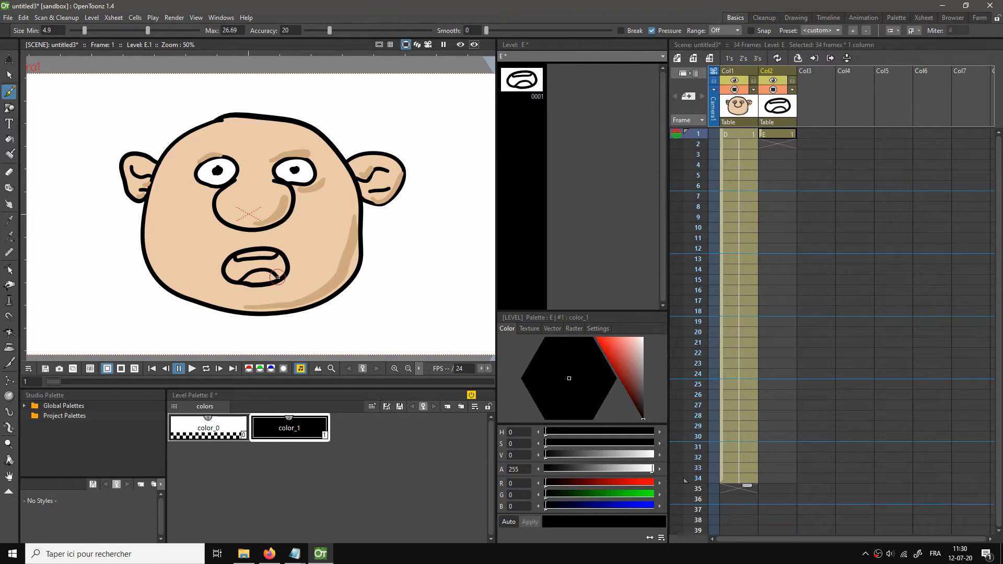
Add three styles to the mouth level's palette: red (255, 0, 0), white (255, 255, 255) and dark grey (76, 72, 69)
left_click(447, 407)
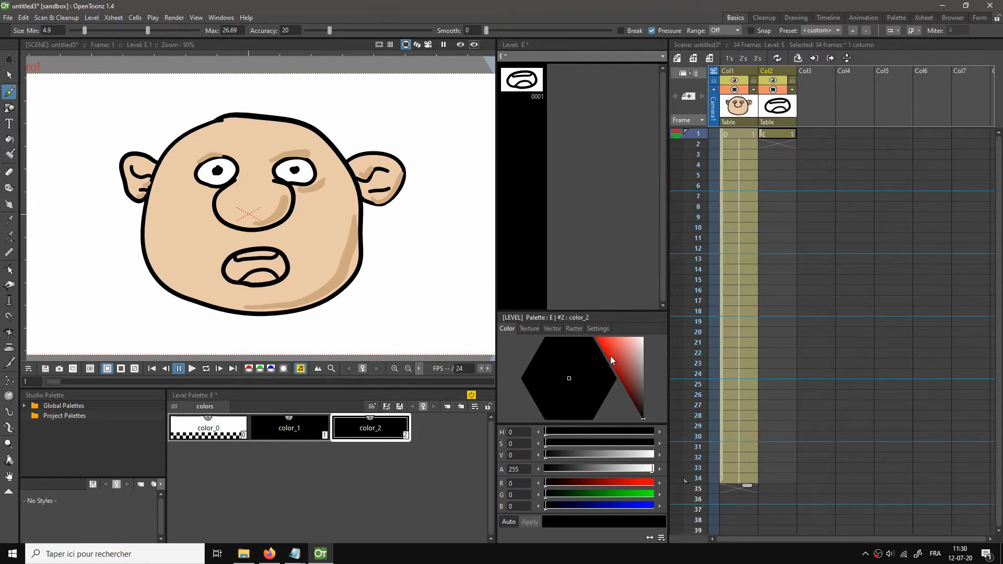
left_click_drag(610, 355, 604, 341)
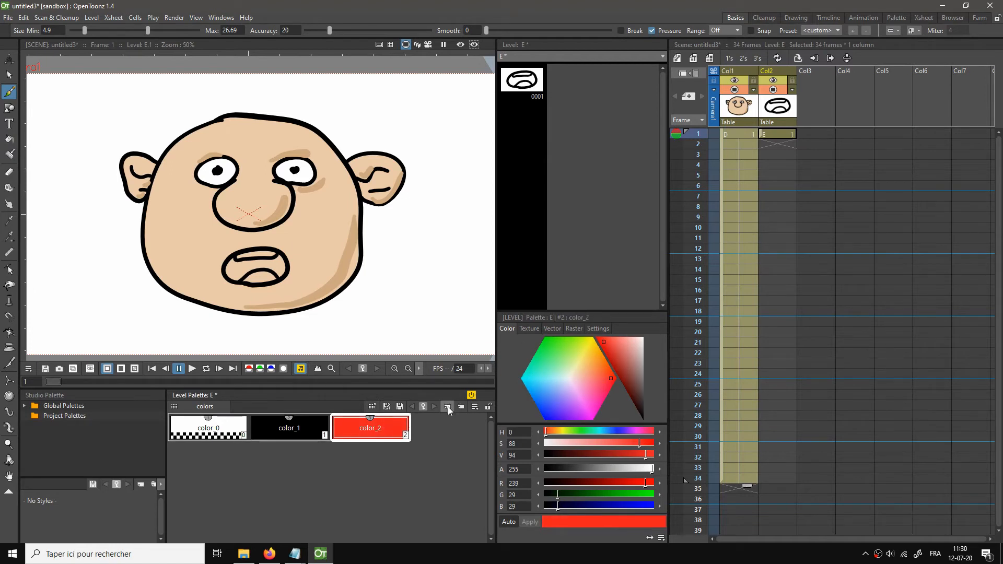
left_click_drag(608, 345, 600, 337)
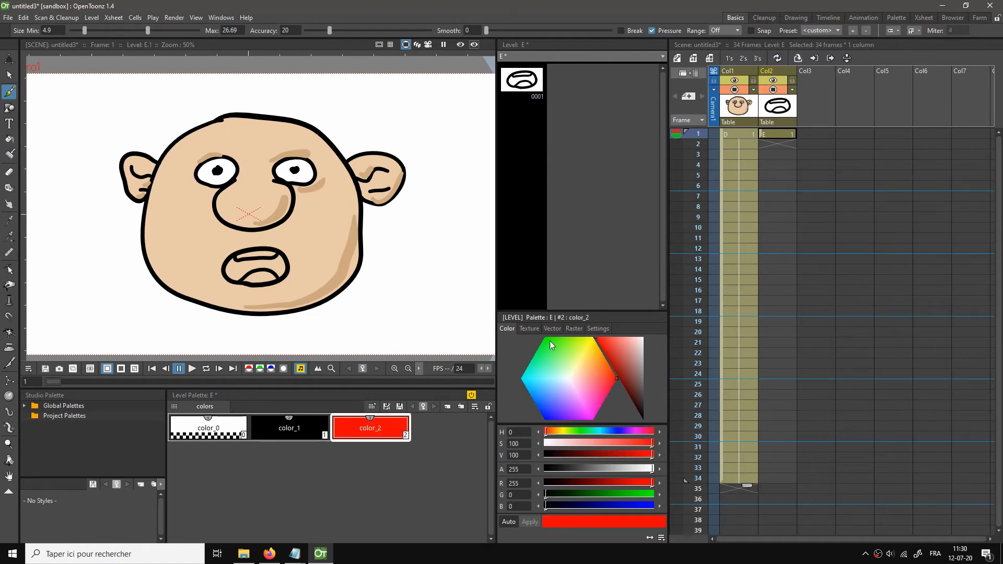
left_click(448, 407)
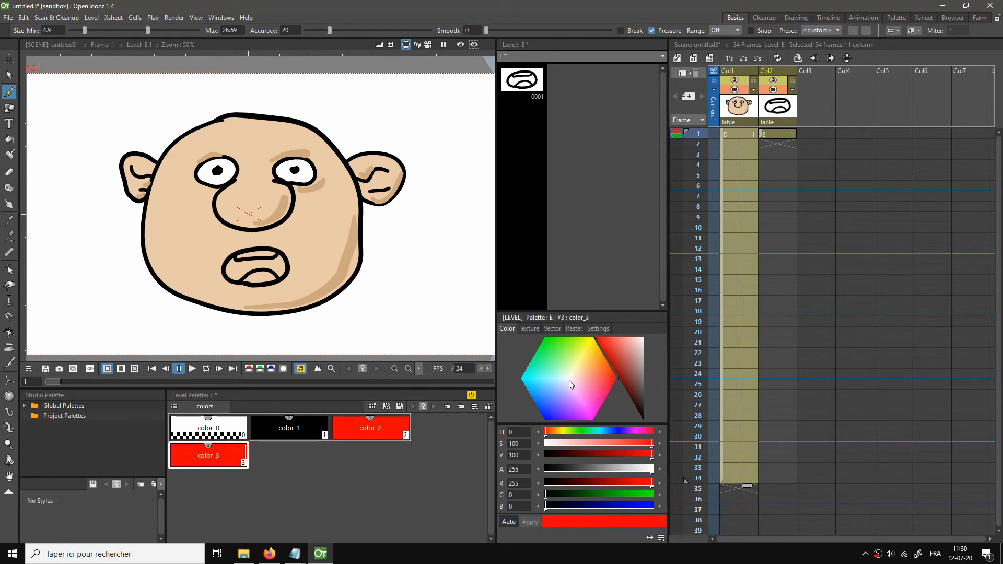
left_click_drag(569, 380, 571, 378)
left_click_drag(644, 345, 647, 336)
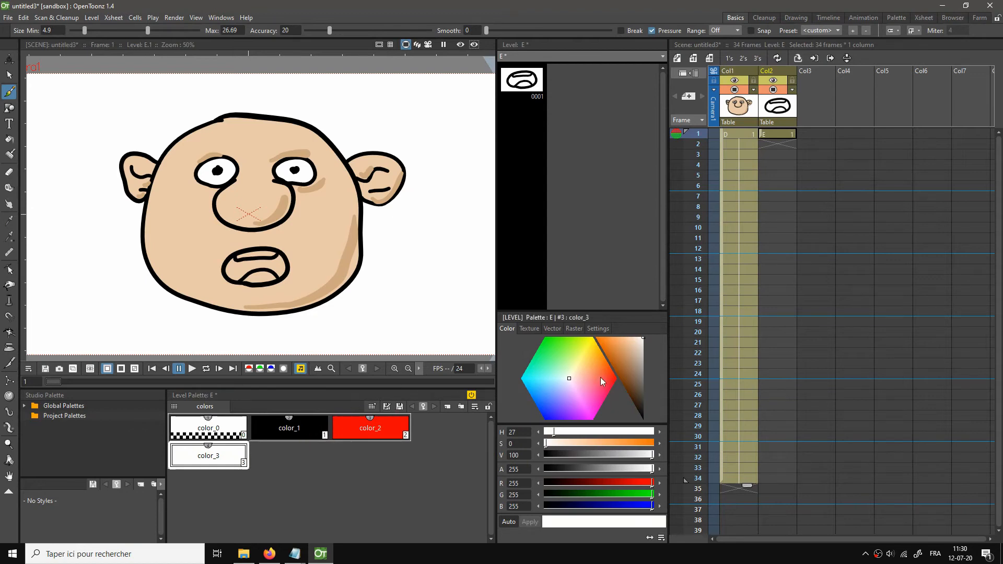
left_click(447, 407)
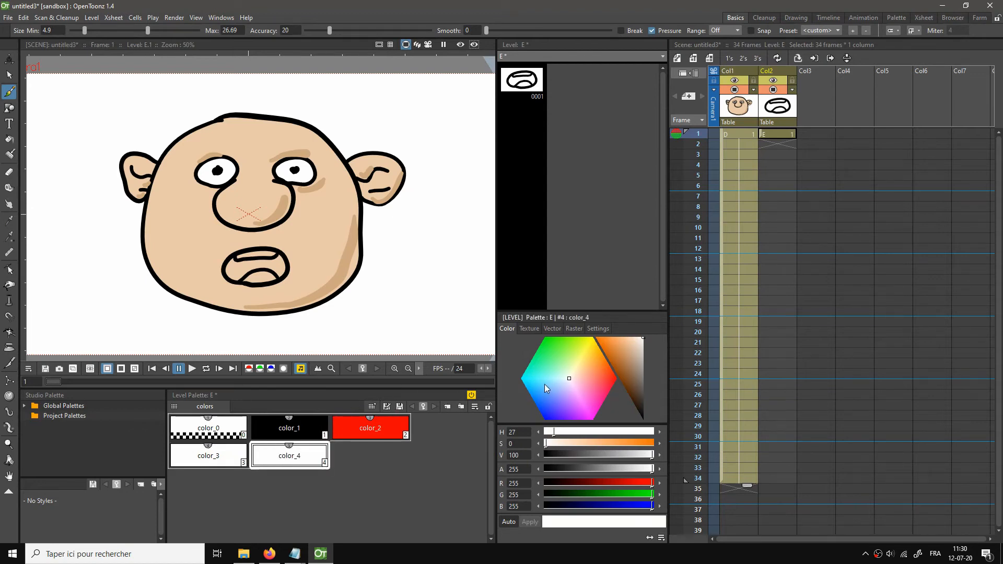
left_click_drag(621, 375, 642, 395)
Fill the frame 1 mouth with red for the tongue, white for the upper teeth and dark grey for the interior
left_click(359, 428)
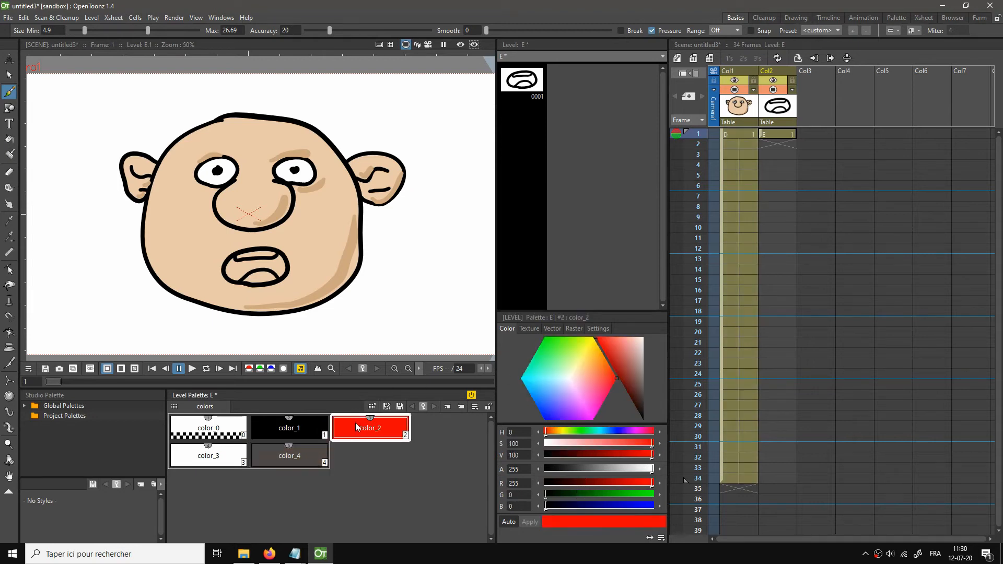
left_click(9, 140)
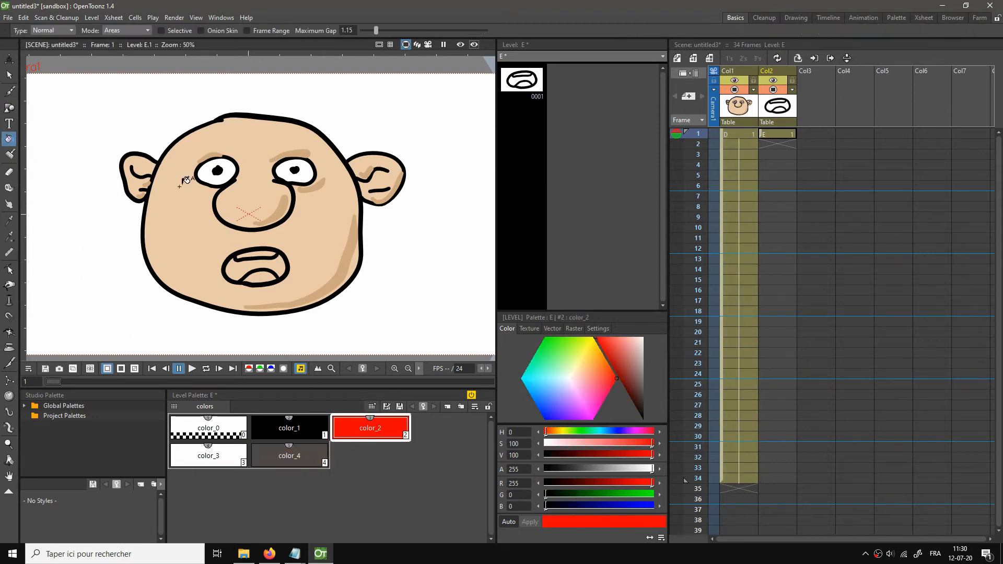
left_click(257, 277)
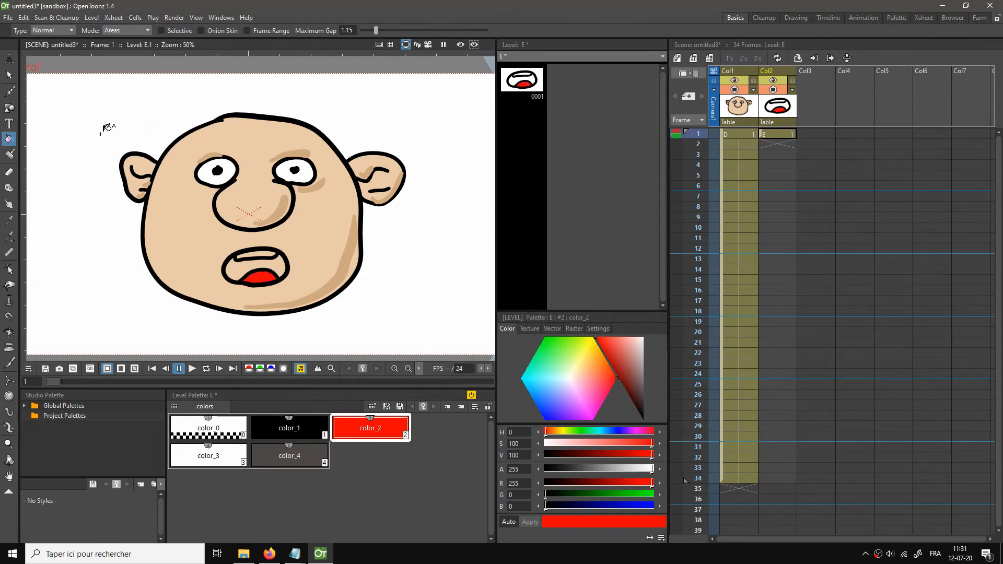
left_click(193, 460)
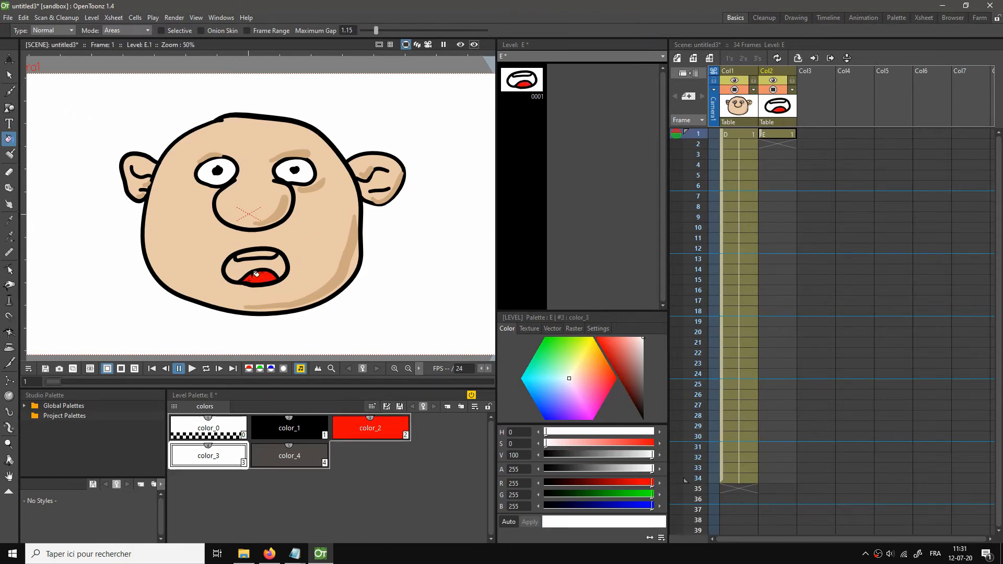
left_click(259, 254)
left_click(274, 451)
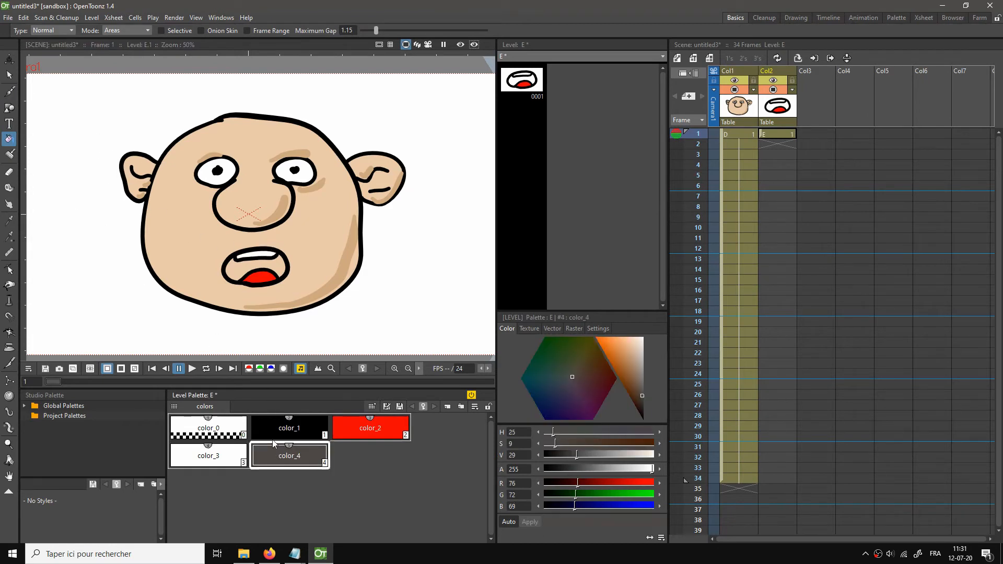
left_click(243, 267)
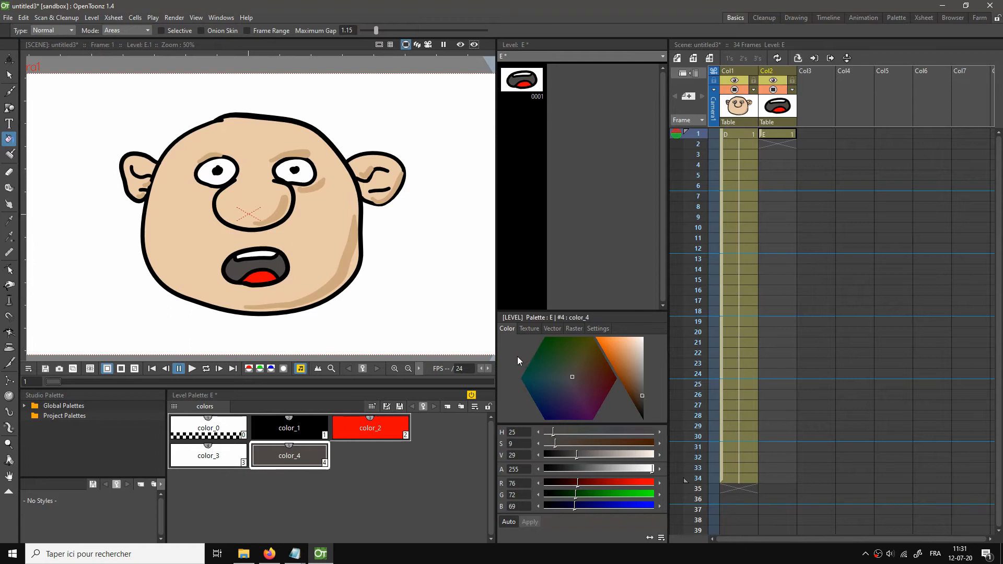
Select frame 2 in the mouth column and consult the Notepad list for the second Preston Blair mouth
left_click(776, 143)
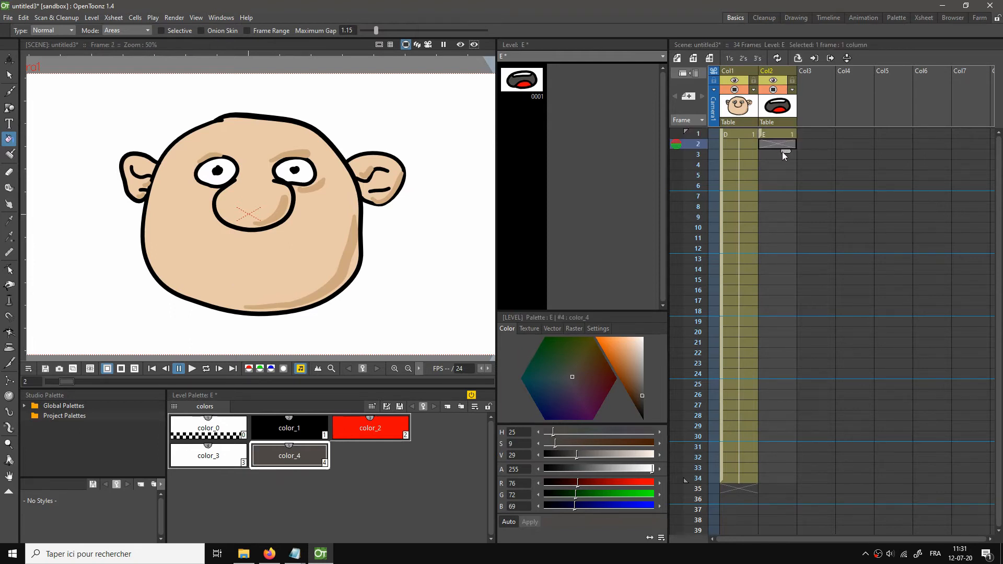
left_click(295, 554)
left_click(263, 511)
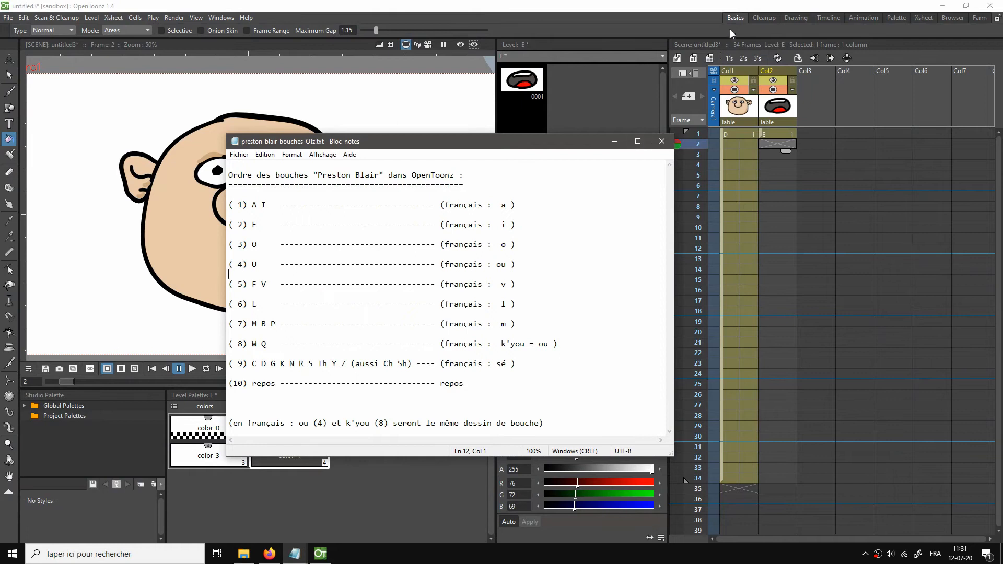
left_click(733, 8)
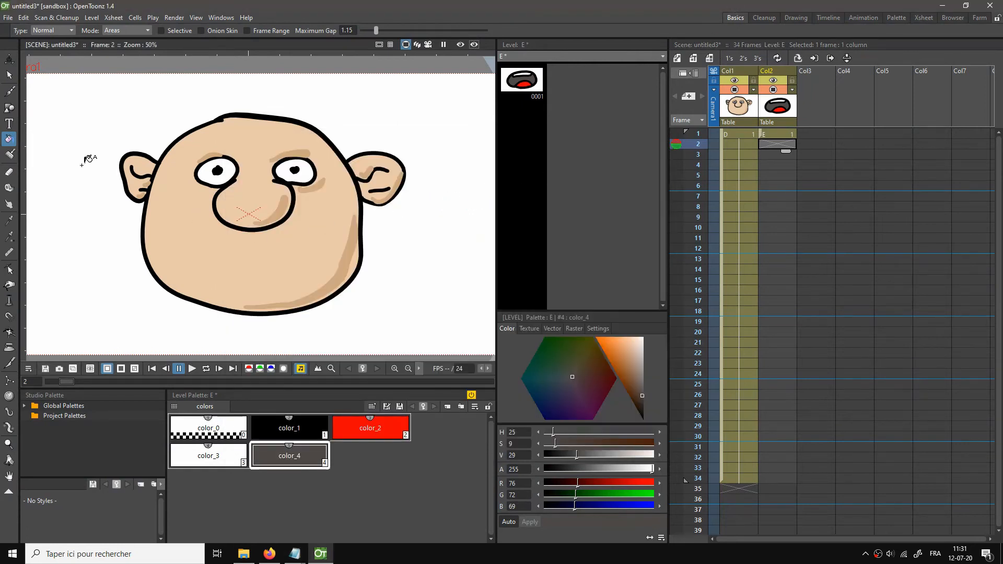
Draw the E mouth on frame 2 with the black Brush, as a wide outline with upper and lower teeth
left_click(10, 95)
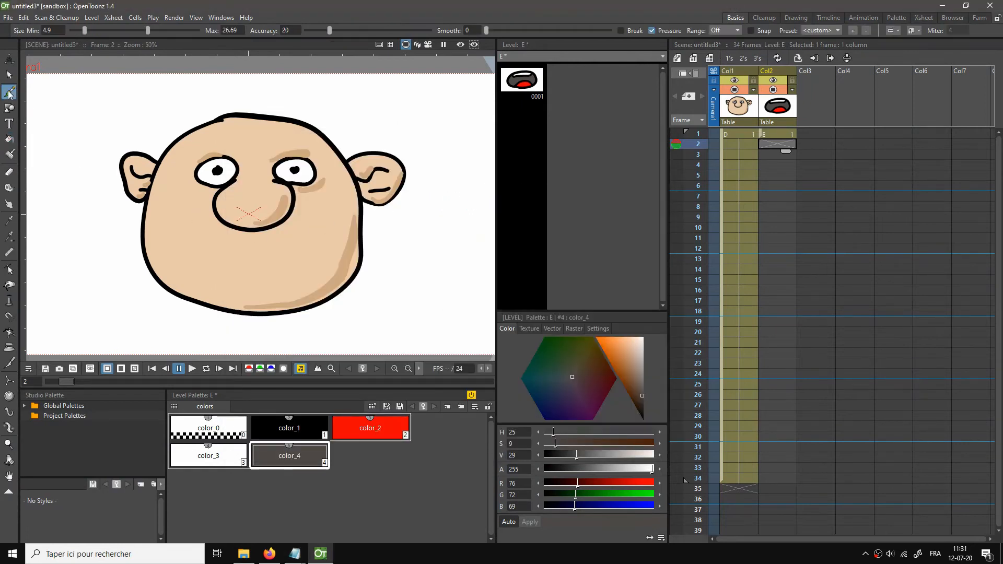
left_click(283, 431)
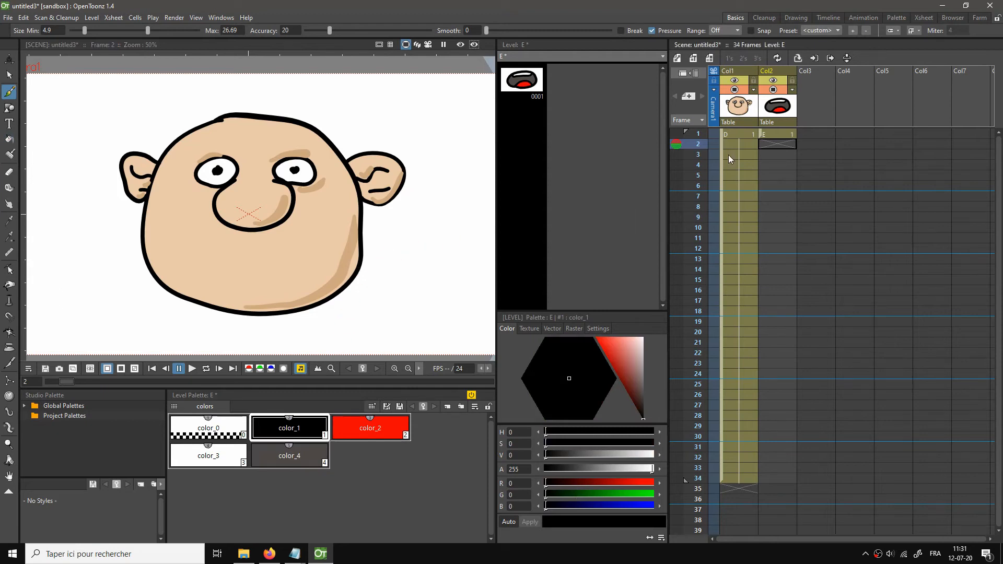
left_click(772, 146)
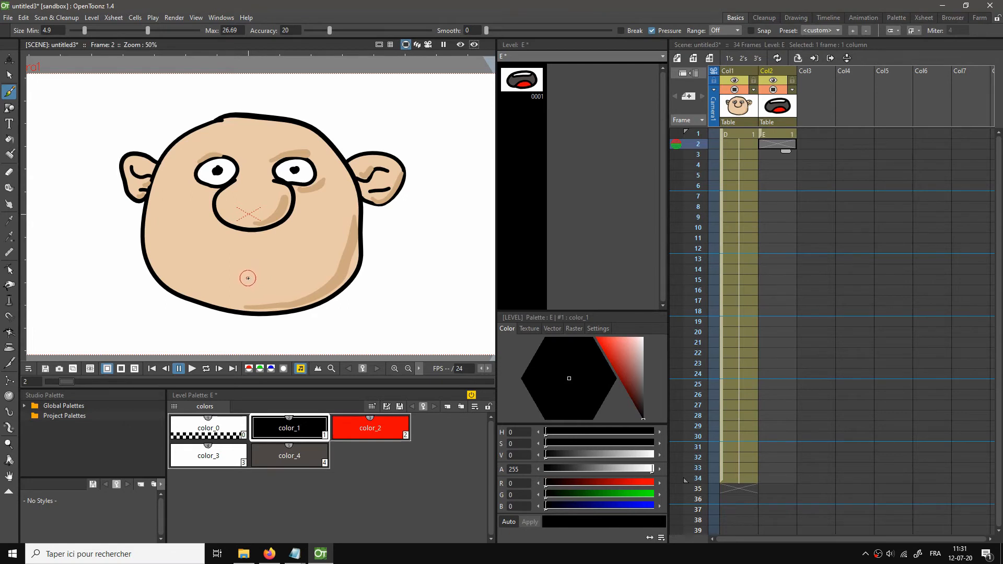
mouse_move(250, 279)
left_mouse_down()
mouse_move(225, 264)
mouse_move(253, 250)
mouse_move(289, 254)
mouse_move(264, 282)
mouse_move(244, 279)
mouse_move(248, 260)
mouse_move(282, 252)
left_mouse_up()
mouse_move(235, 277)
left_mouse_down()
mouse_move(287, 271)
mouse_move(280, 277)
left_mouse_up()
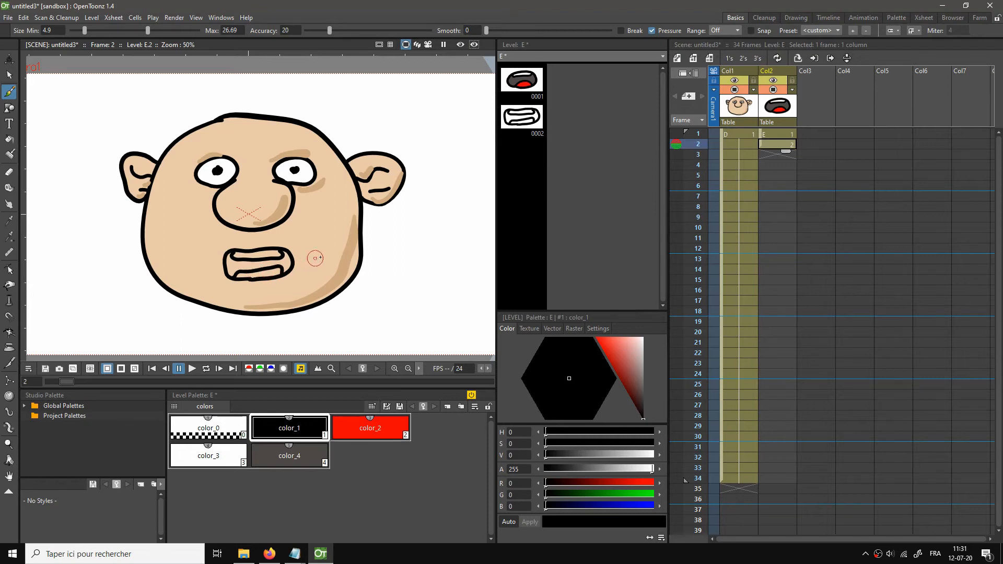
Fill the frame 2 mouth with white for both rows of teeth and dark grey for the interior
left_click(8, 141)
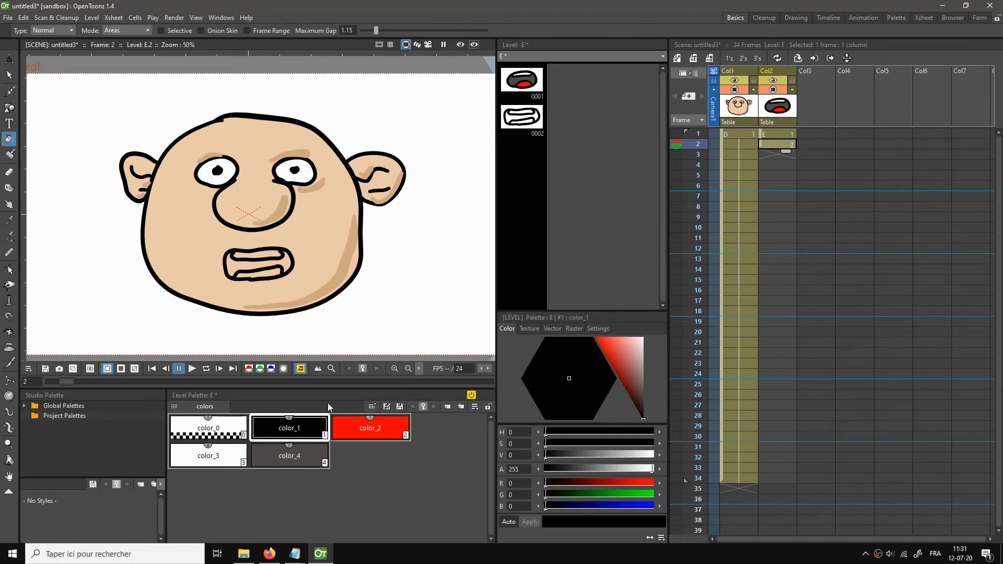
left_click(358, 430)
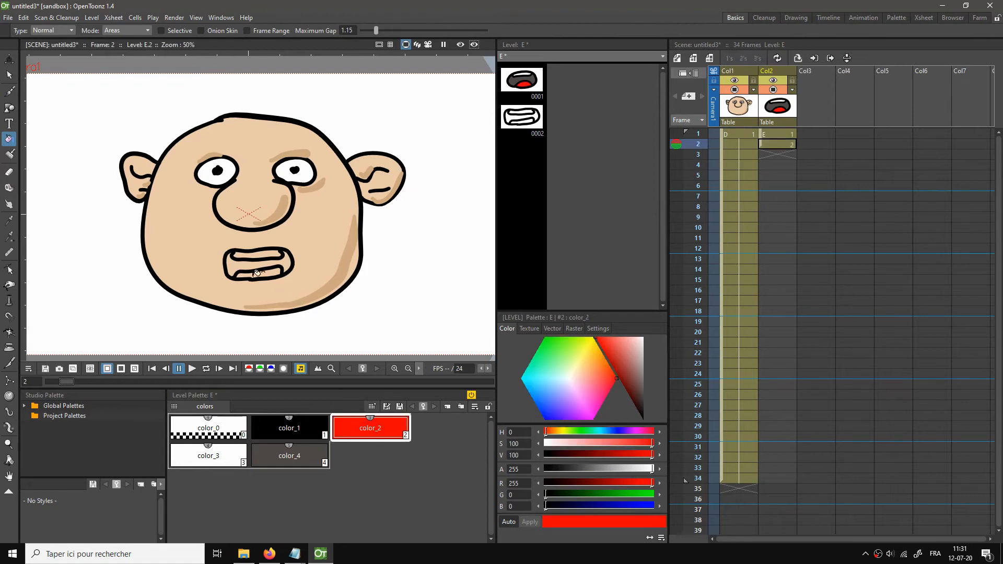
left_click(222, 453)
left_click(261, 253)
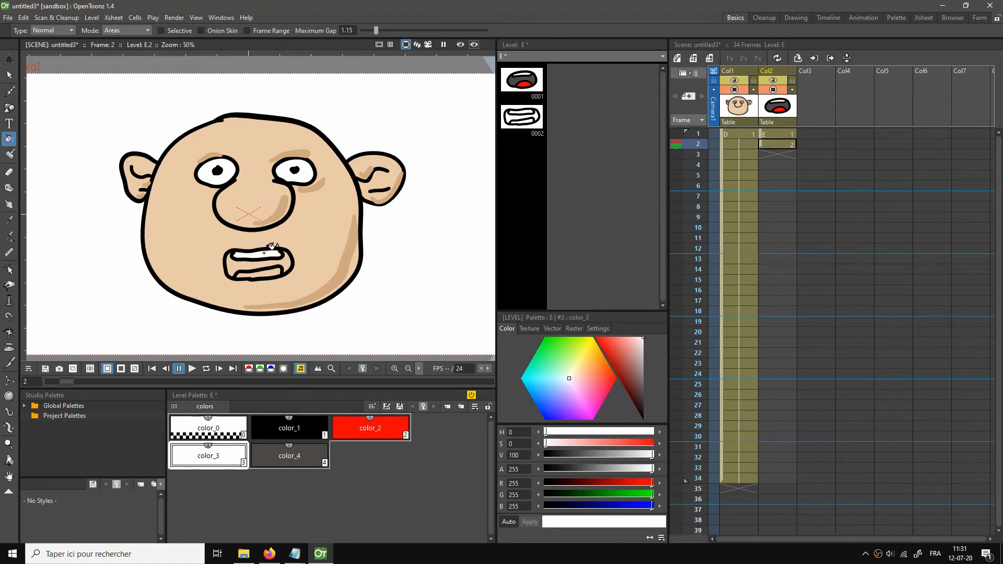
left_click(267, 270)
left_click(289, 455)
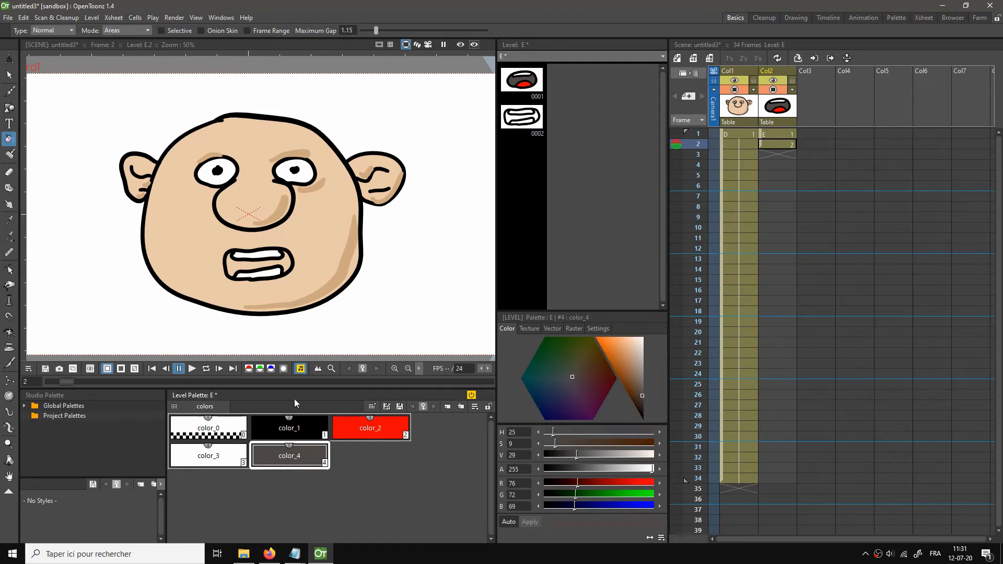
left_click(245, 267)
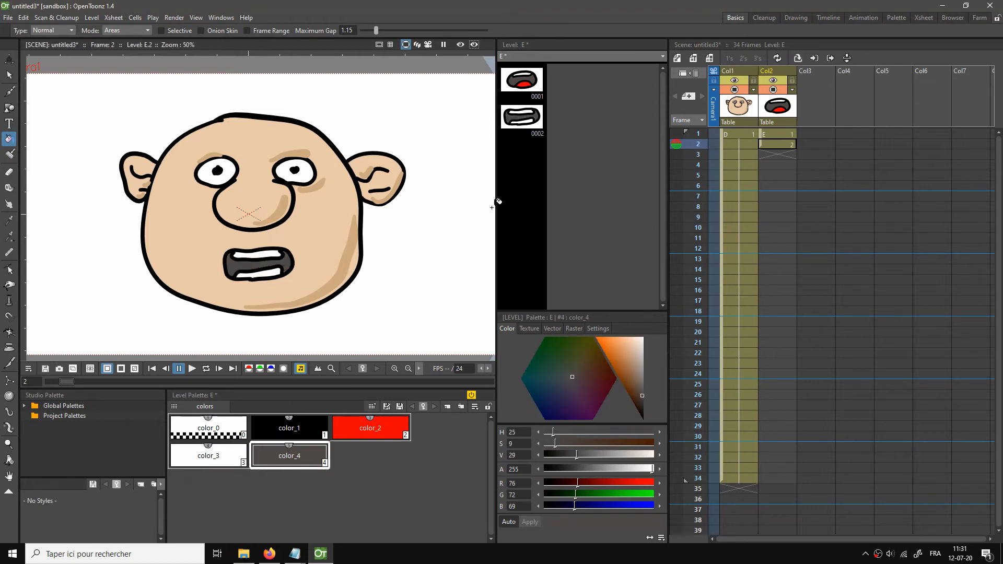
Select frame 3 in the mouth column, close ligne-de-commande-a-utiliser.txt without saving and bring up the Preston Blair mouth list
left_click(776, 154)
left_click(294, 558)
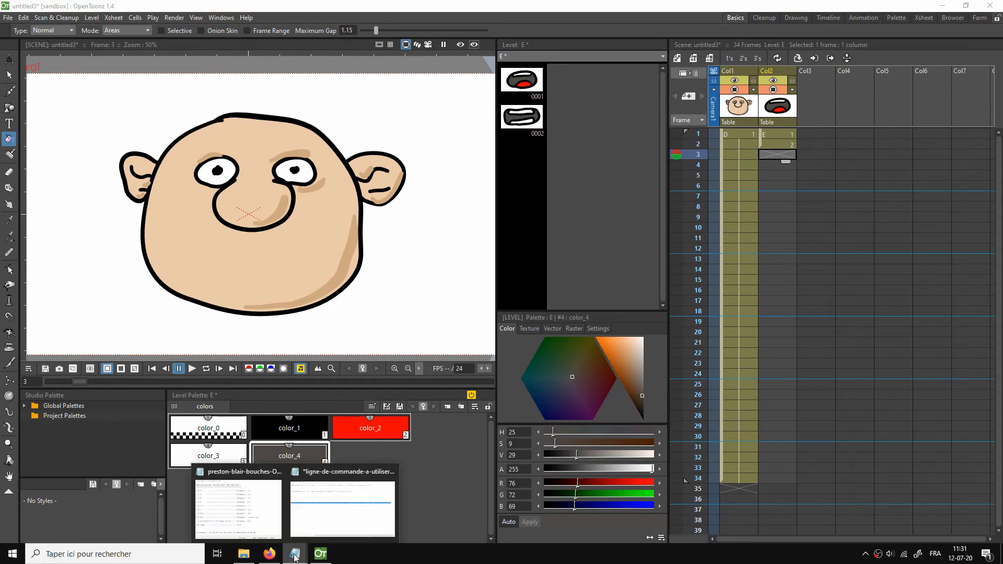
left_click(320, 508)
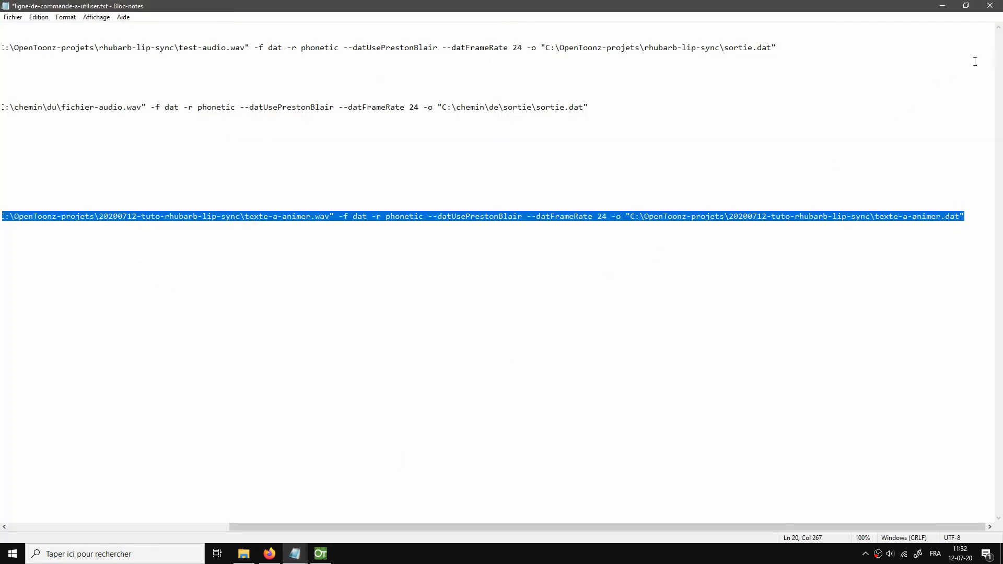
left_click(1001, 5)
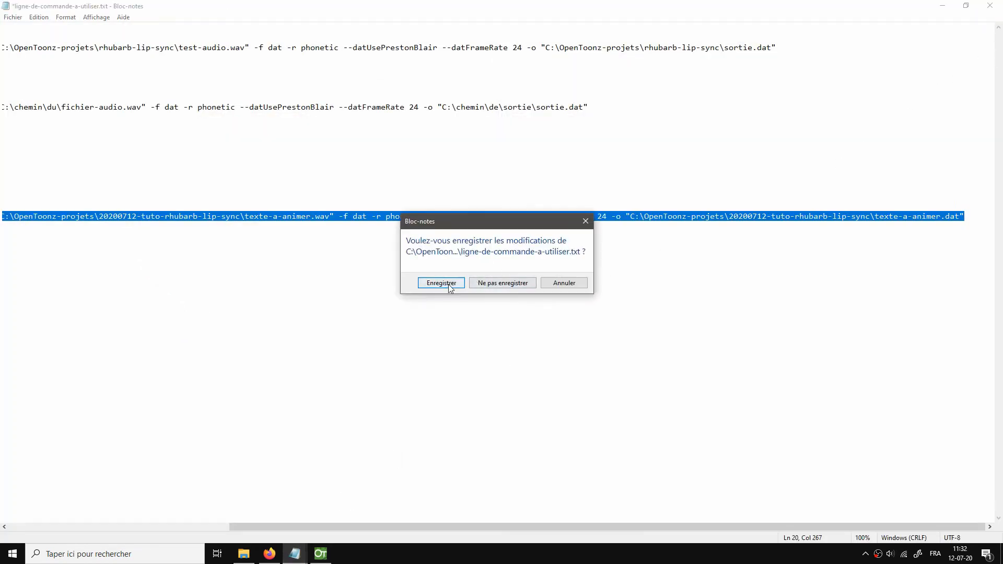
left_click(488, 286)
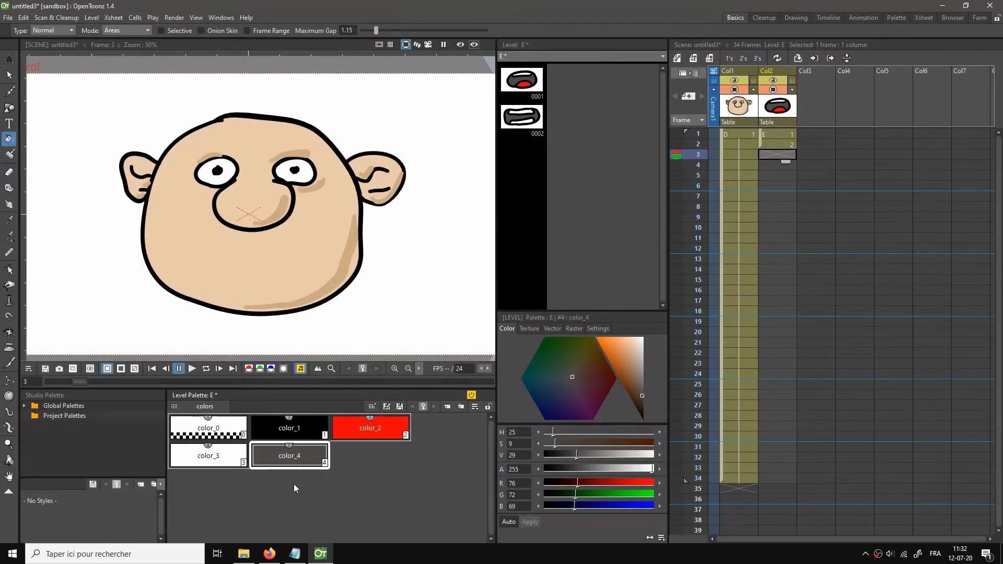
left_click(295, 556)
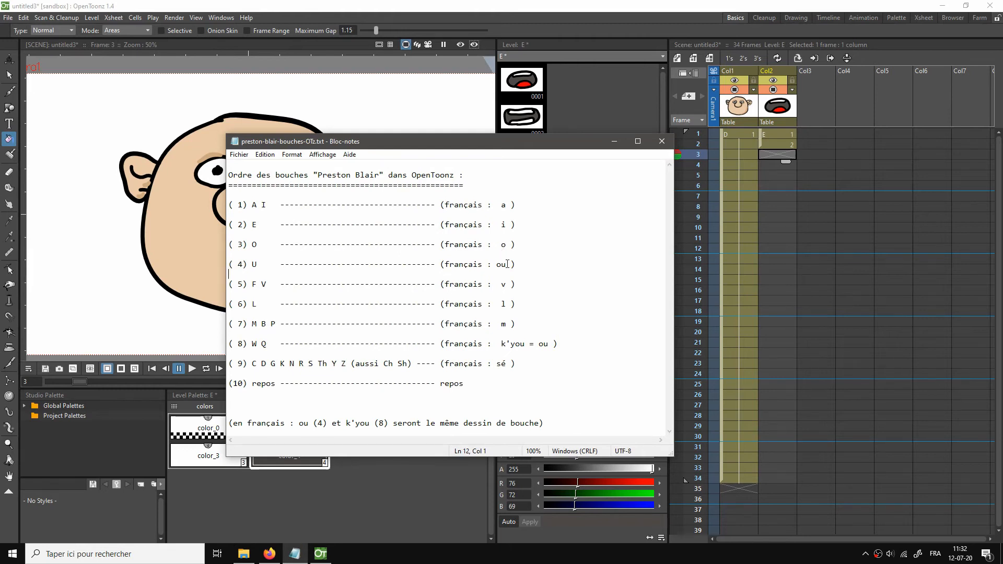
Draw the O mouth on frame 3 with the black Brush, as a small oval with a tongue line inside
left_click(731, 45)
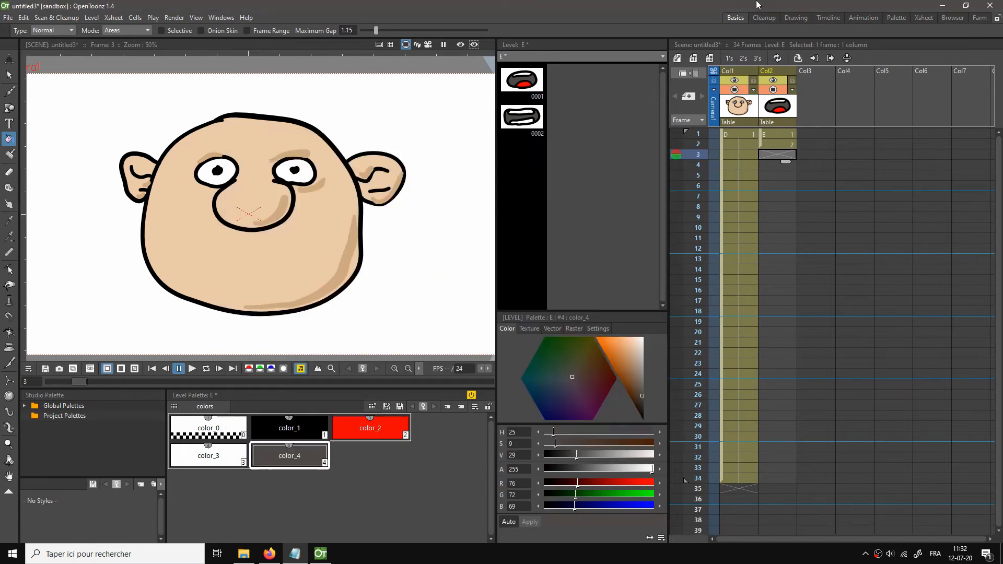
left_click(9, 92)
left_click(277, 429)
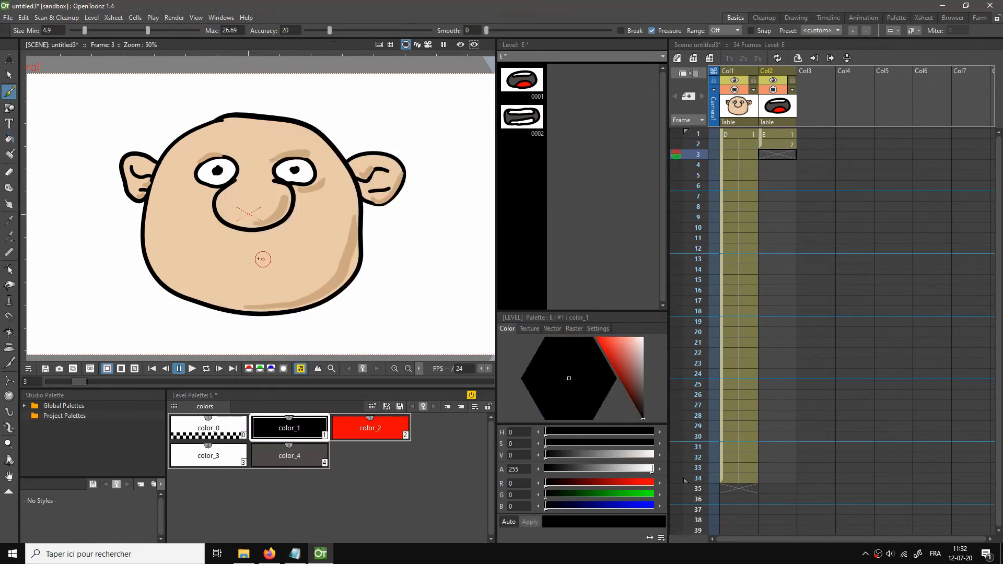
mouse_move(251, 283)
left_mouse_down()
mouse_move(256, 256)
mouse_move(256, 285)
mouse_move(246, 271)
mouse_move(263, 265)
mouse_move(253, 277)
left_mouse_up()
key("ctrl+z")
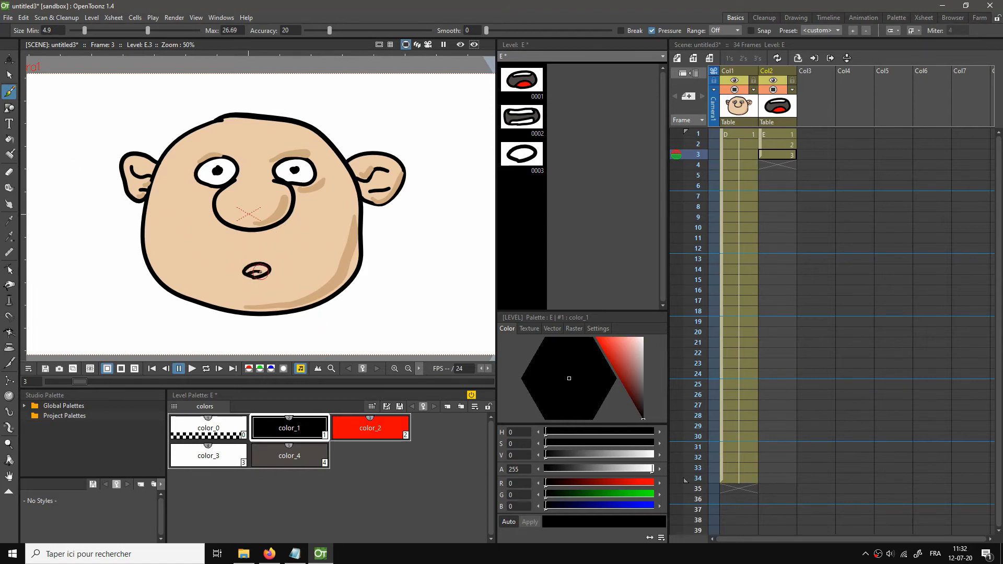
left_click_drag(260, 272, 269, 272)
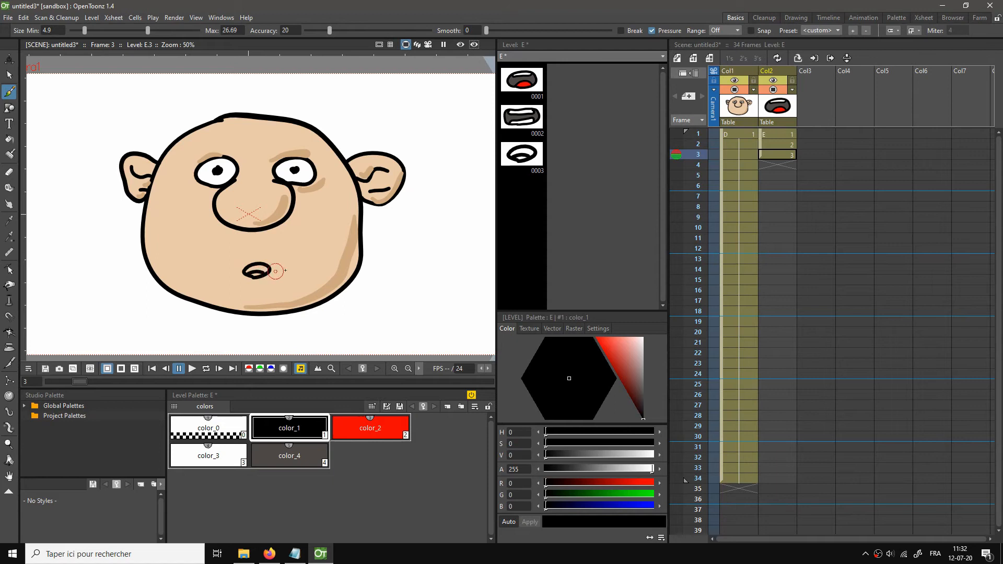
Fill the frame 3 mouth with red for the tongue and dark grey for the interior
left_click(9, 139)
left_click(356, 426)
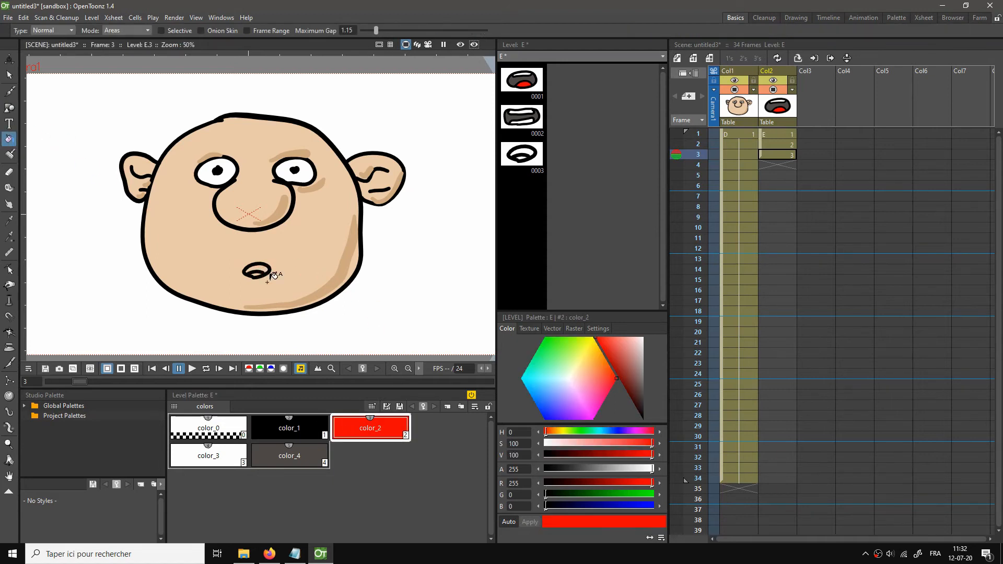
left_click(263, 268)
key("ctrl+z")
left_click(289, 456)
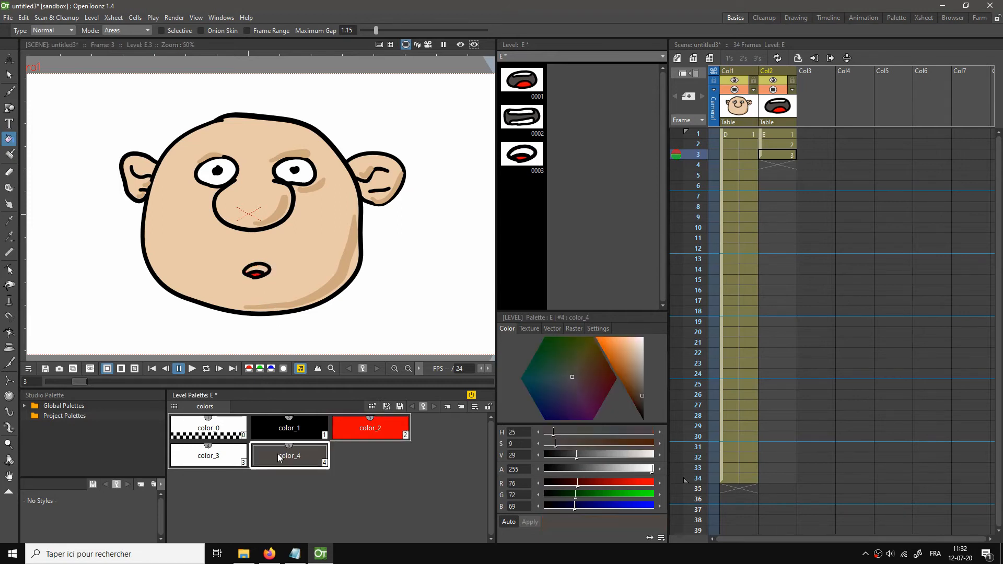
left_click(259, 265)
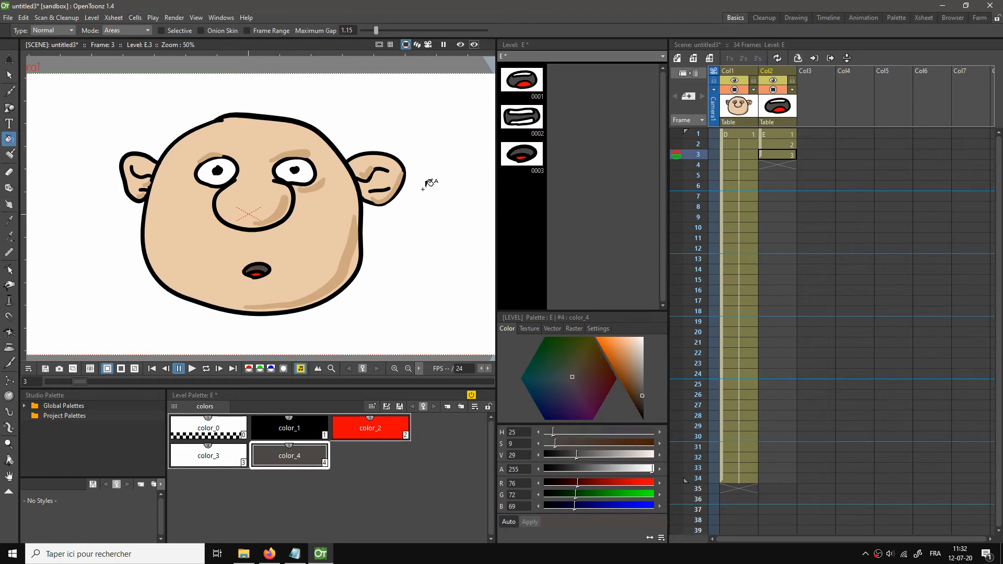
Check the Notepad list for the fourth Preston Blair mouth, and select frame 4 in the mouth column with the black Brush ready
left_click(295, 554)
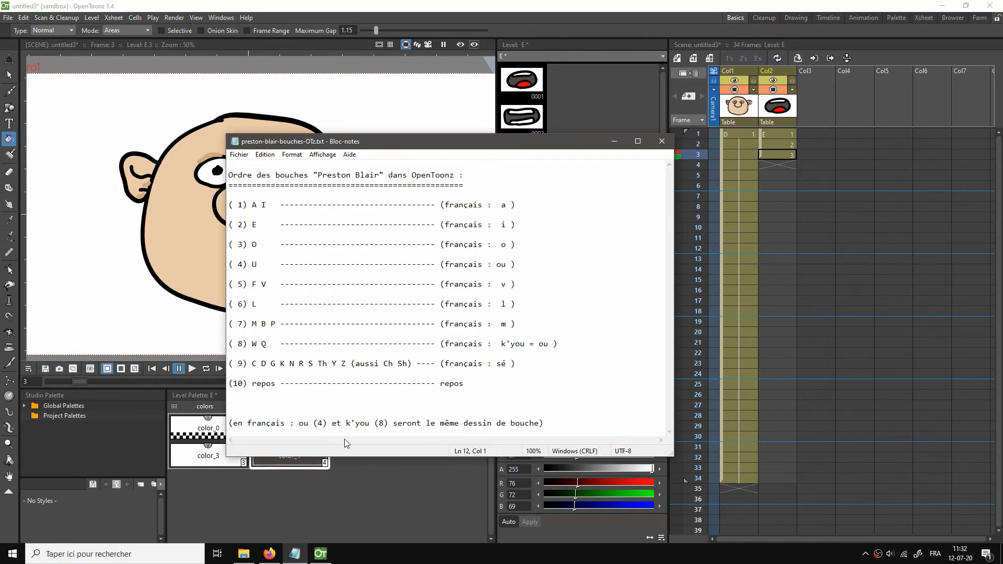
left_click(782, 165)
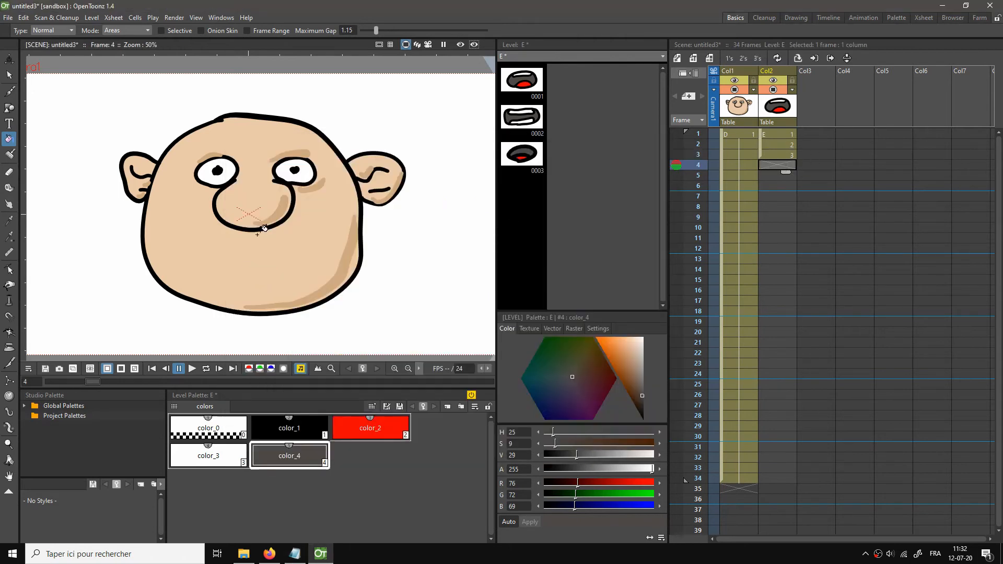
left_click(9, 93)
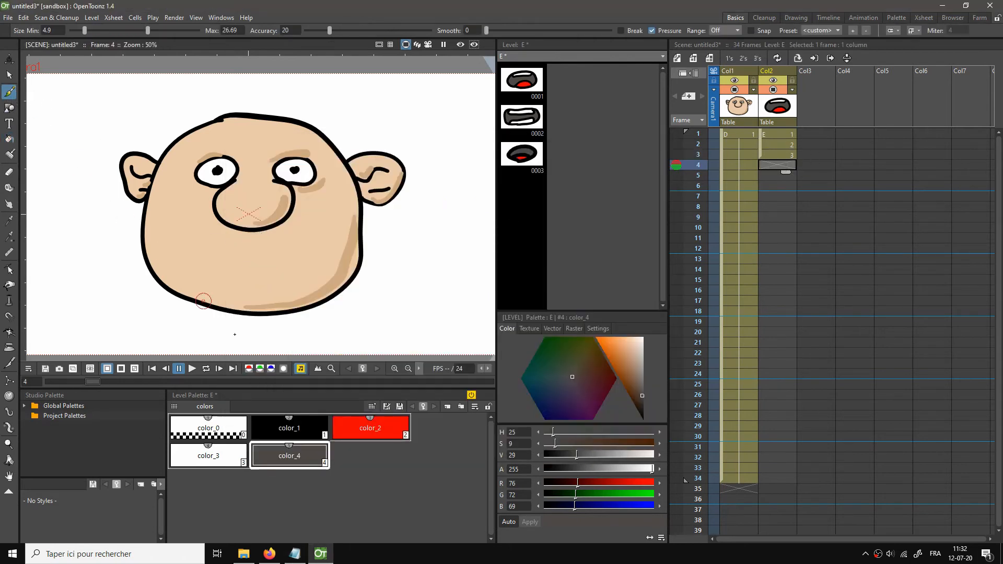
left_click(285, 435)
mouse_move(250, 268)
left_mouse_down()
mouse_move(243, 282)
mouse_move(259, 280)
mouse_move(239, 288)
mouse_move(276, 280)
left_mouse_up()
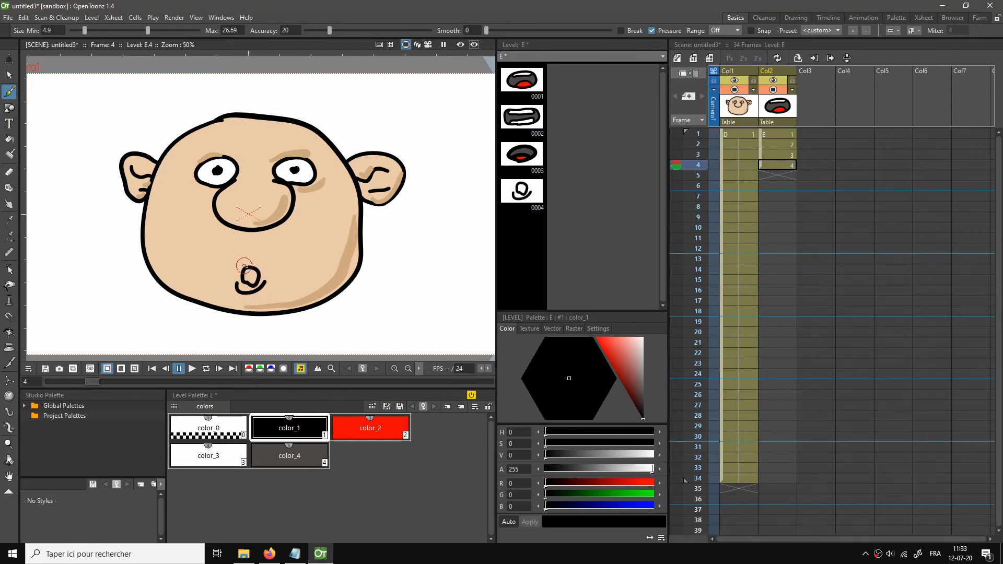
key("ctrl+z")
key("ctrl+z")
key("ctrl+z")
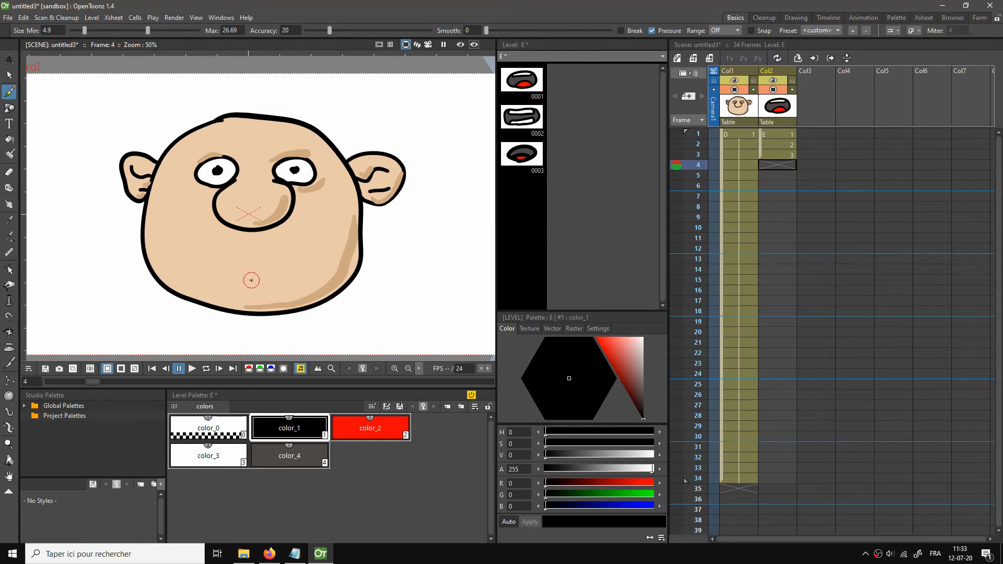
Draw the U mouth on frame 4 as a small round opening with a chin curve below, filled with a red tongue and dark grey interior
mouse_move(252, 281)
left_mouse_down()
mouse_move(251, 268)
mouse_move(248, 281)
mouse_move(271, 281)
left_mouse_up()
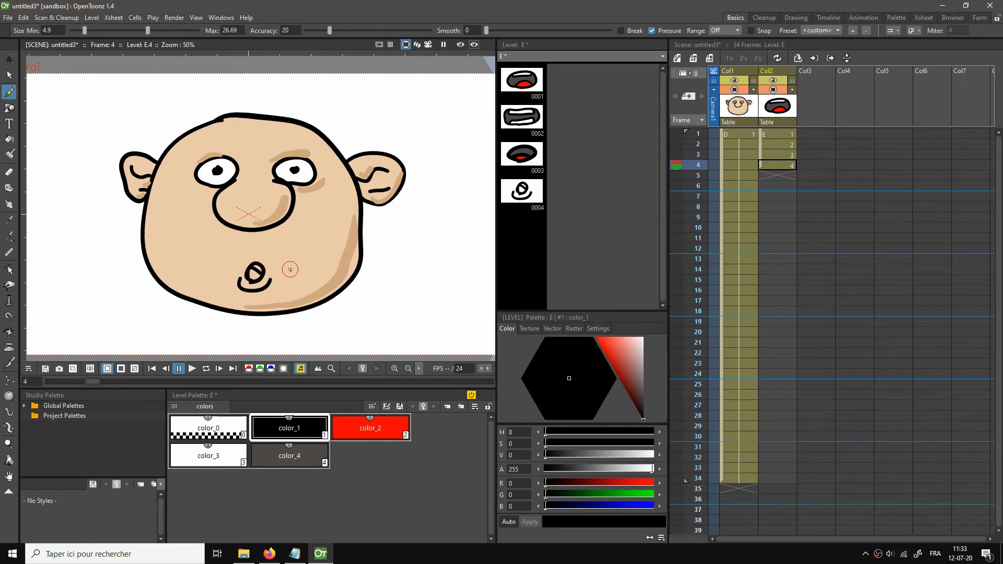
key("ctrl+z")
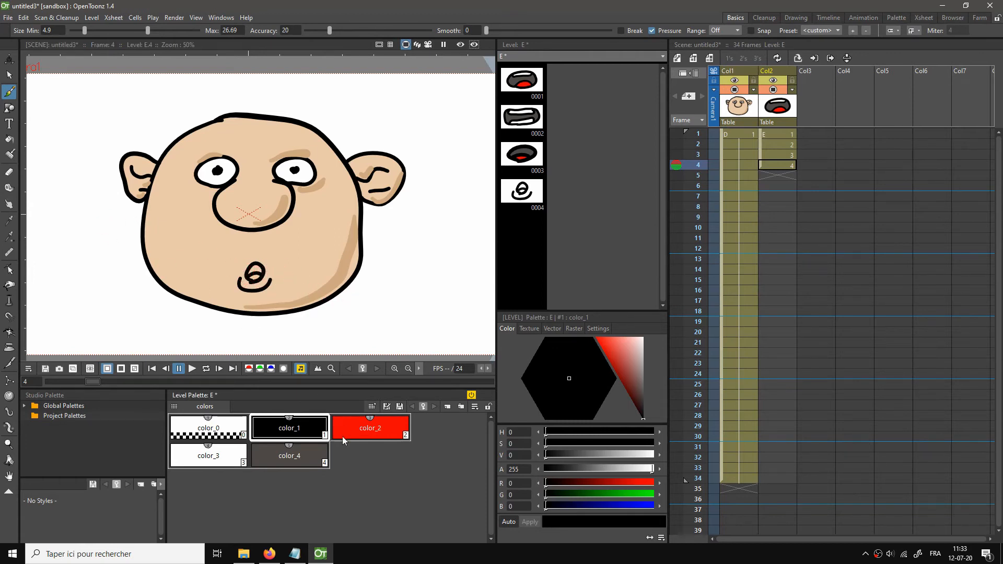
left_click(357, 430)
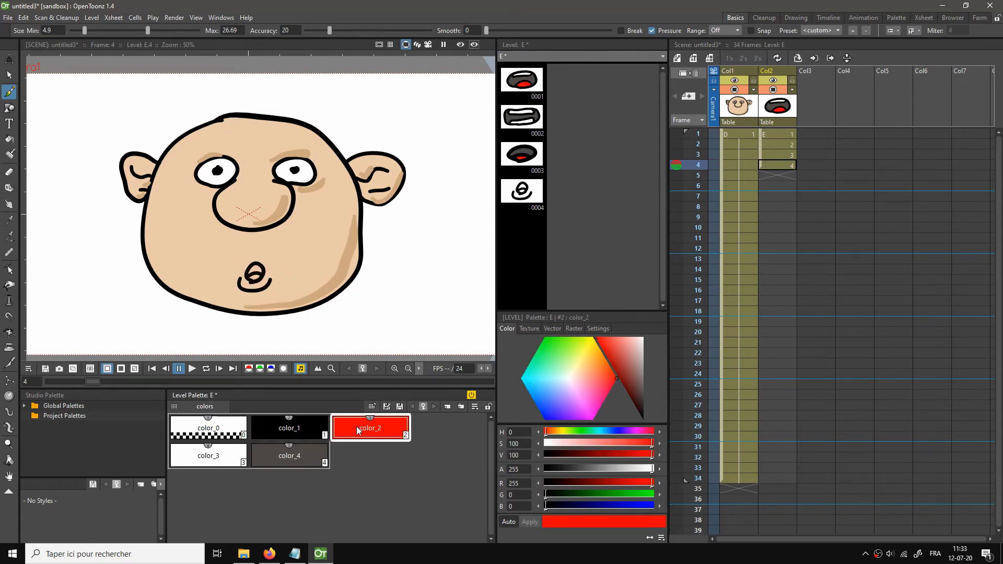
left_click(9, 139)
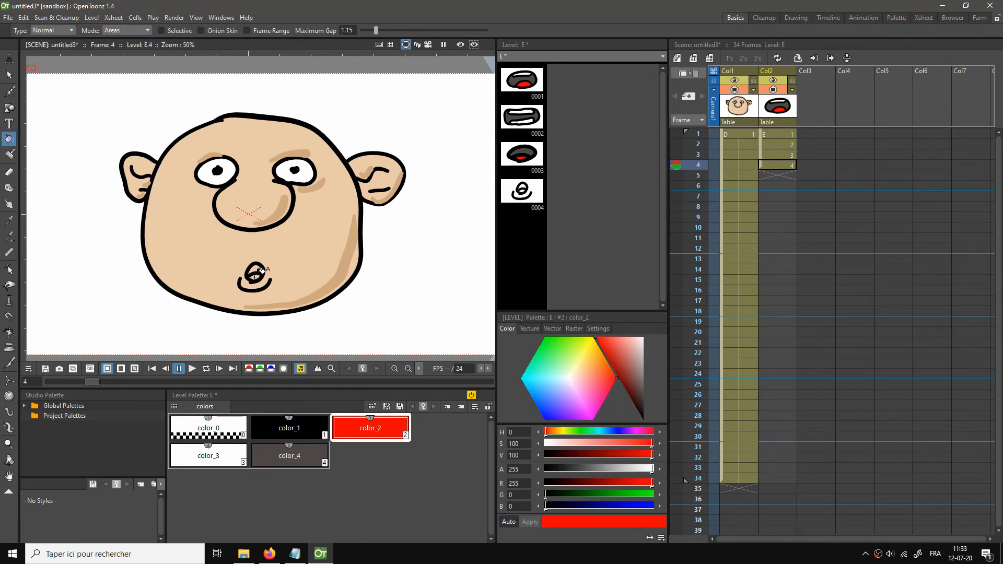
left_click(259, 271)
left_click(282, 458)
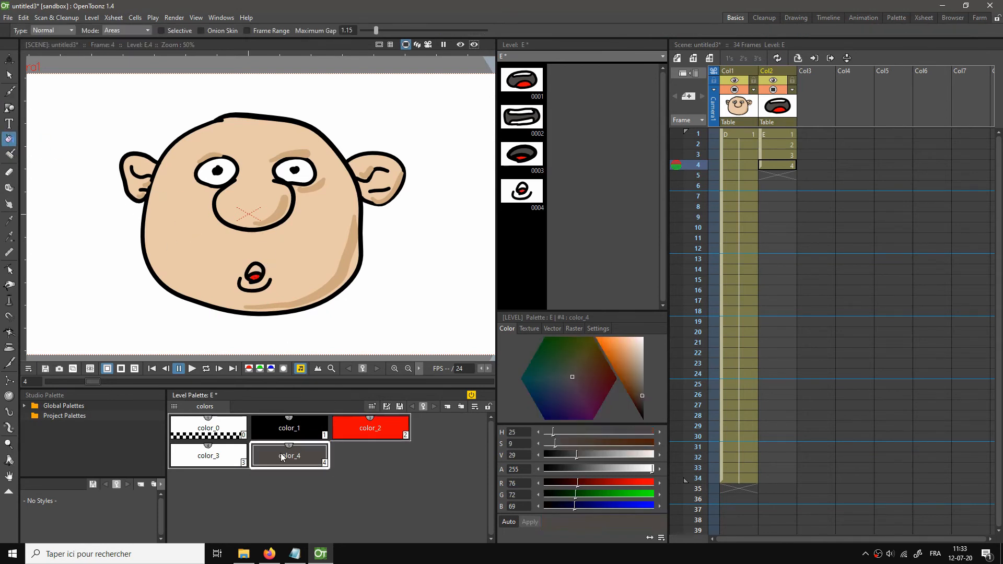
left_click(256, 268)
Draw the F V mouth on frame 5 with the black Brush, as a horizontal line with a row of upper teeth beneath it
left_click(295, 554)
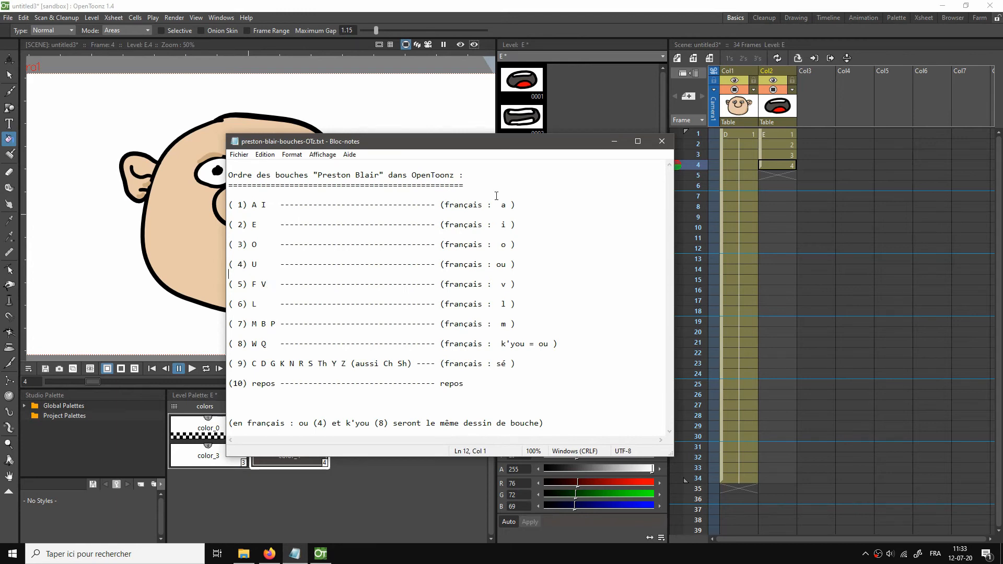
left_click(776, 176)
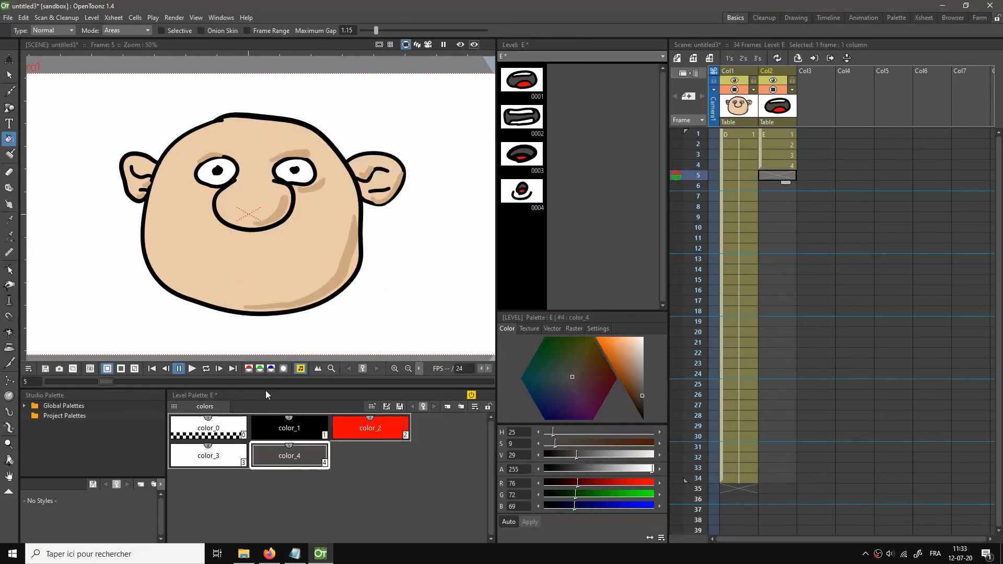
left_click(9, 91)
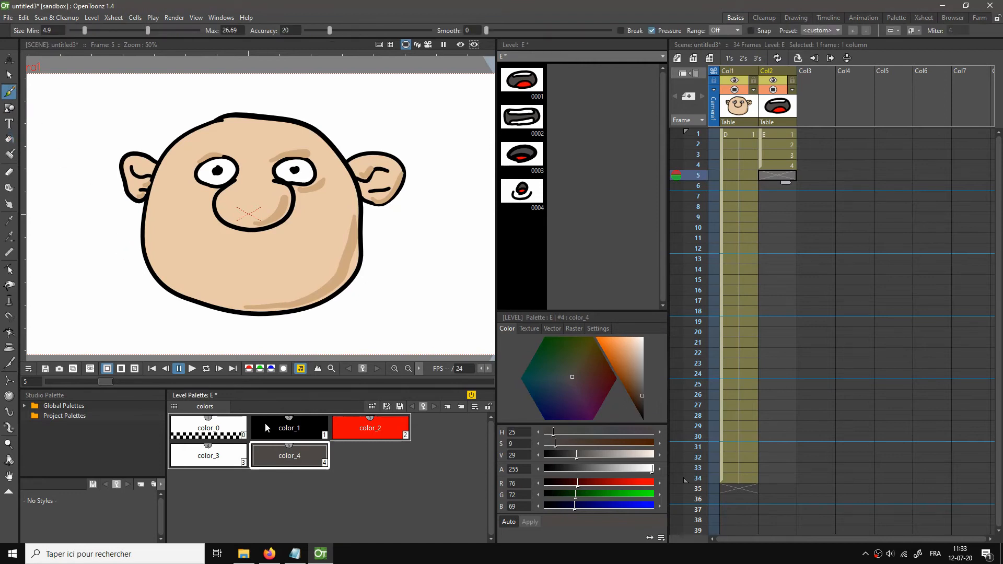
left_click(276, 433)
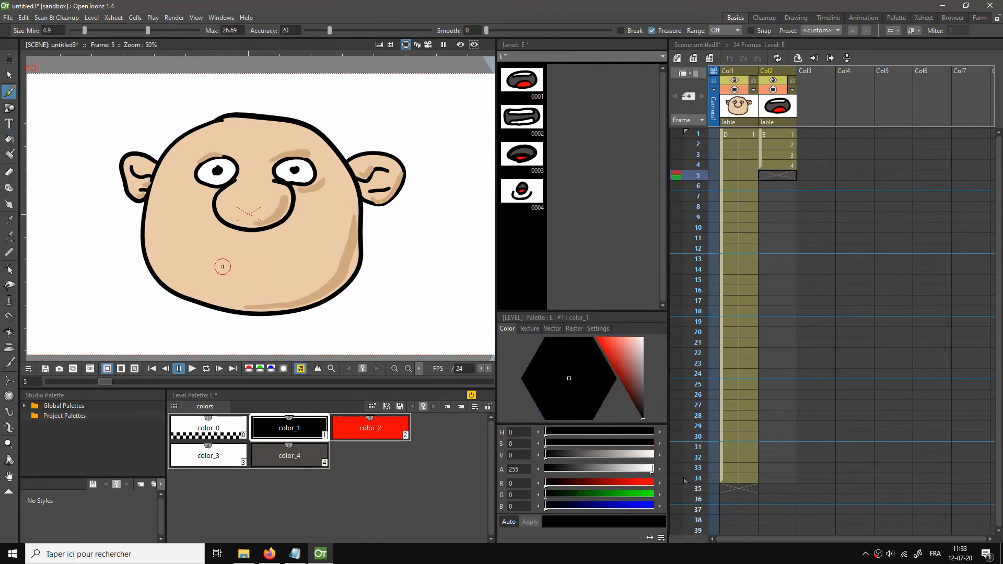
left_click_drag(222, 268, 296, 265)
mouse_move(235, 267)
left_mouse_down()
mouse_move(256, 275)
mouse_move(283, 266)
mouse_move(248, 287)
left_mouse_up()
key("ctrl+z")
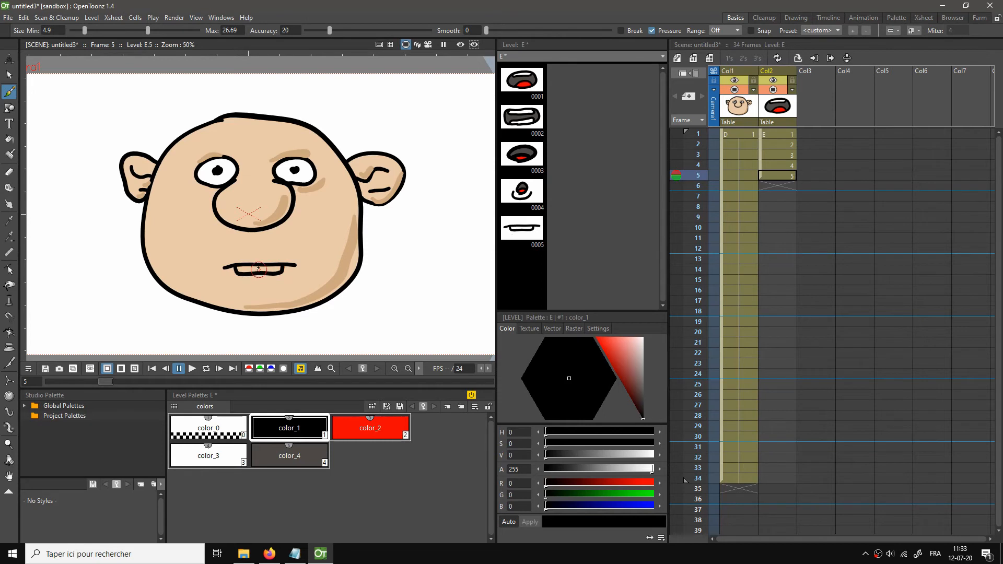
Reduce the Brush minimum size to 2.94 and add thin crease lines below the frame 5 teeth and at both mouth corners
left_click_drag(84, 30, 77, 29)
mouse_move(252, 276)
left_mouse_down()
mouse_move(239, 285)
mouse_move(273, 282)
left_mouse_up()
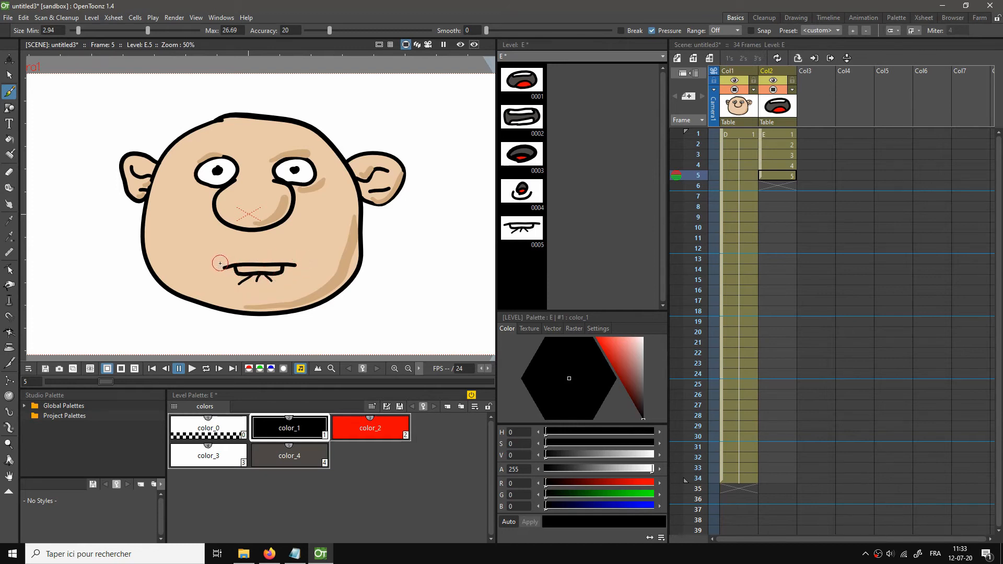
left_click_drag(220, 263, 215, 272)
left_click_drag(300, 260, 305, 265)
Fill the teeth of the frame 5 mouth with white
left_click(219, 443)
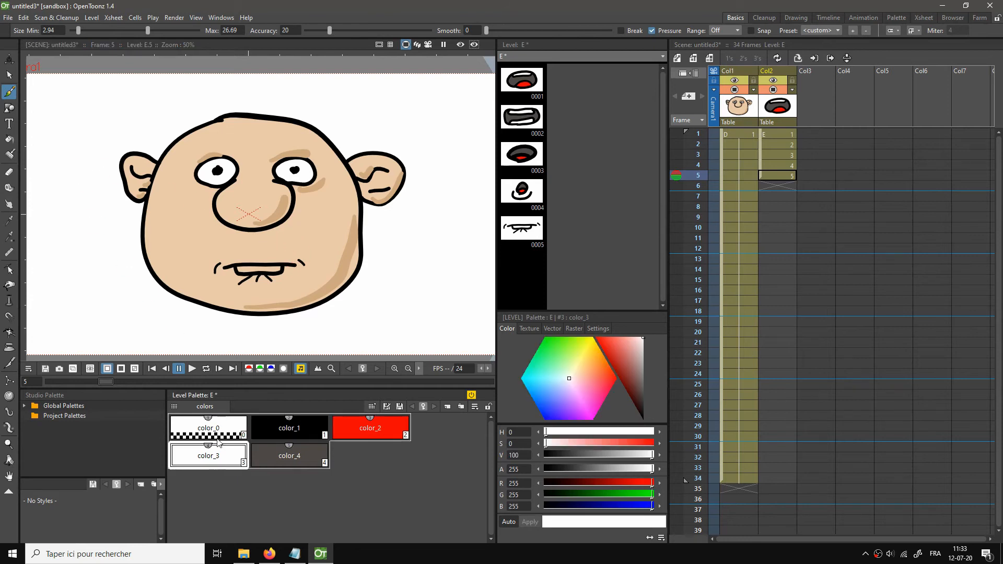
left_click(9, 139)
left_click(249, 269)
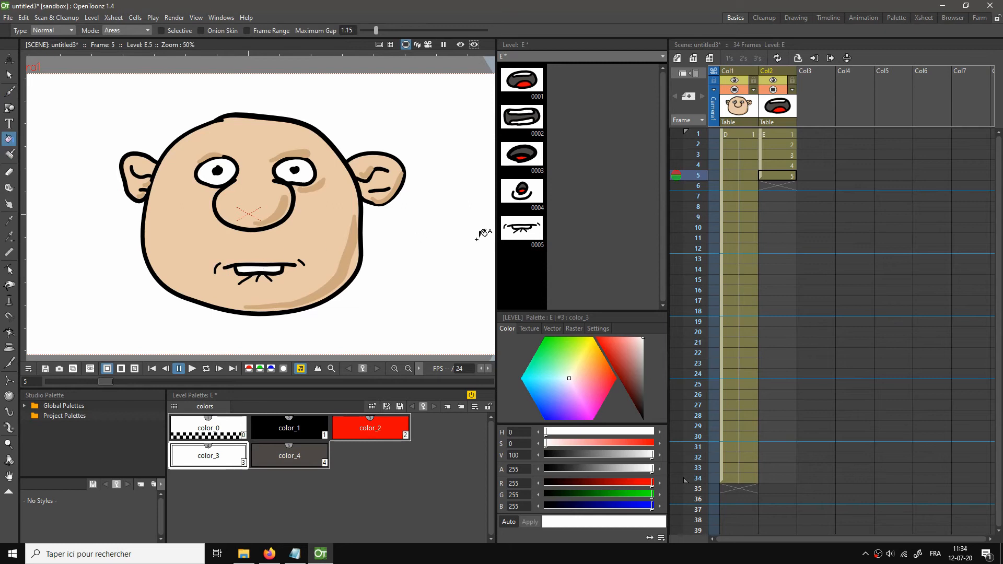
Draw the L mouth on frame 6 with the black Brush, as a wide open outline with upper teeth and a raised tongue
left_click(777, 186)
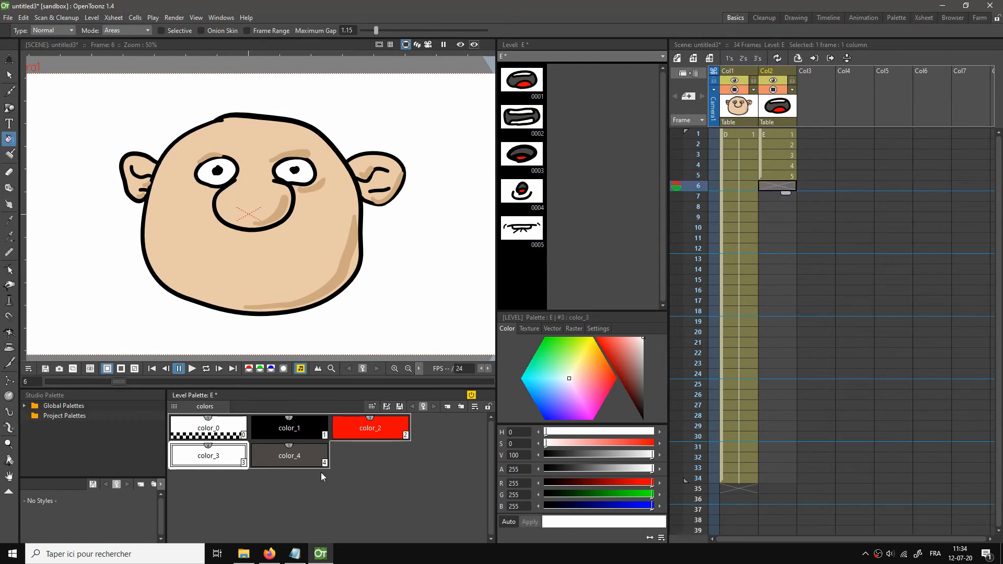
left_click(296, 554)
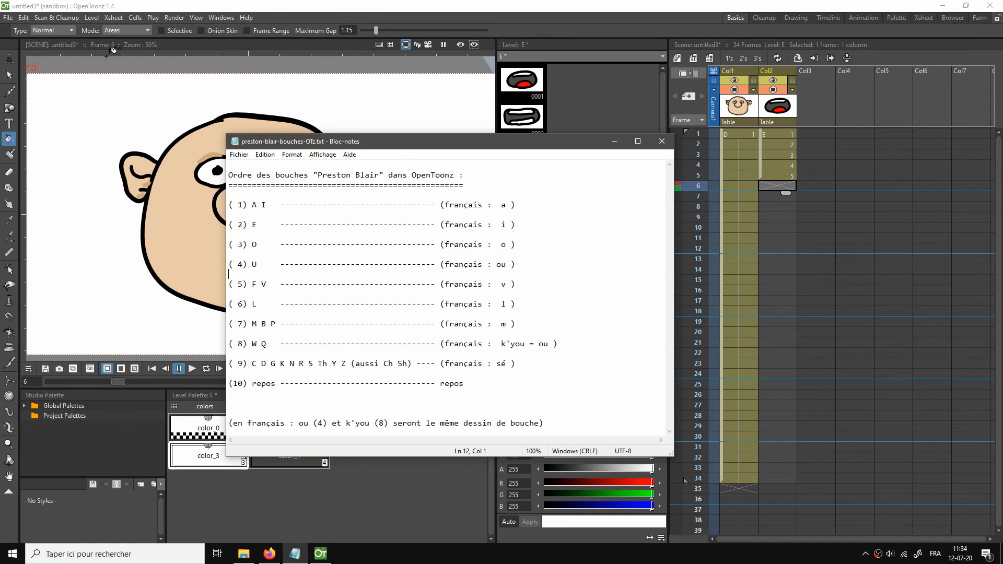
left_click(8, 91)
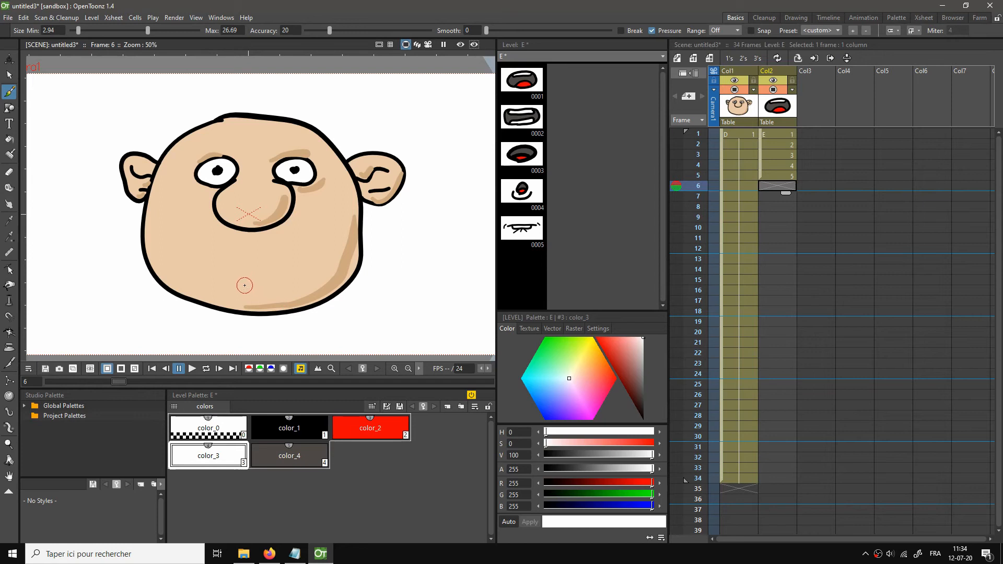
left_click(289, 428)
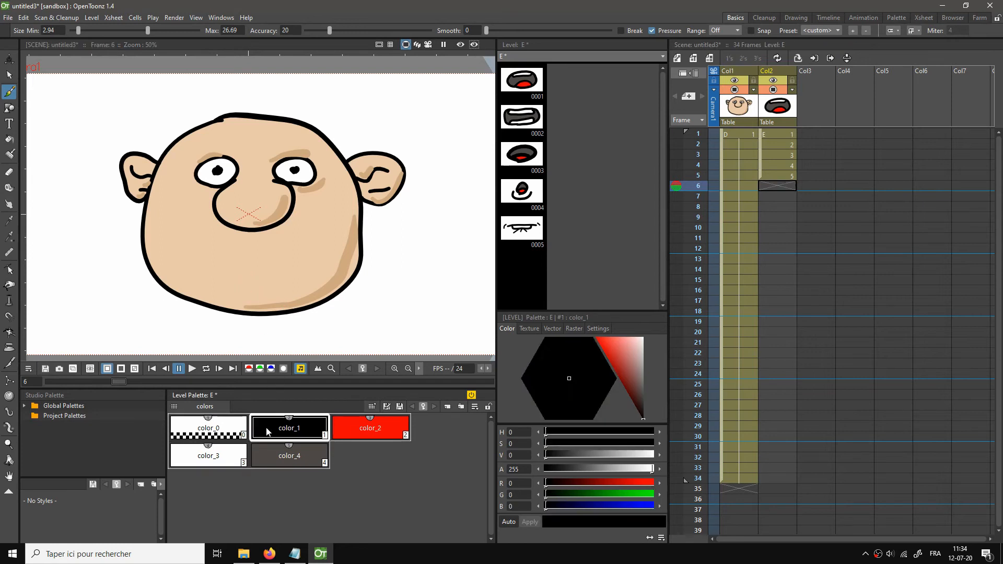
mouse_move(247, 282)
left_mouse_down()
mouse_move(230, 261)
mouse_move(271, 258)
mouse_move(289, 276)
mouse_move(251, 283)
mouse_move(244, 264)
mouse_move(278, 259)
mouse_move(247, 273)
mouse_move(262, 262)
mouse_move(275, 278)
left_mouse_up()
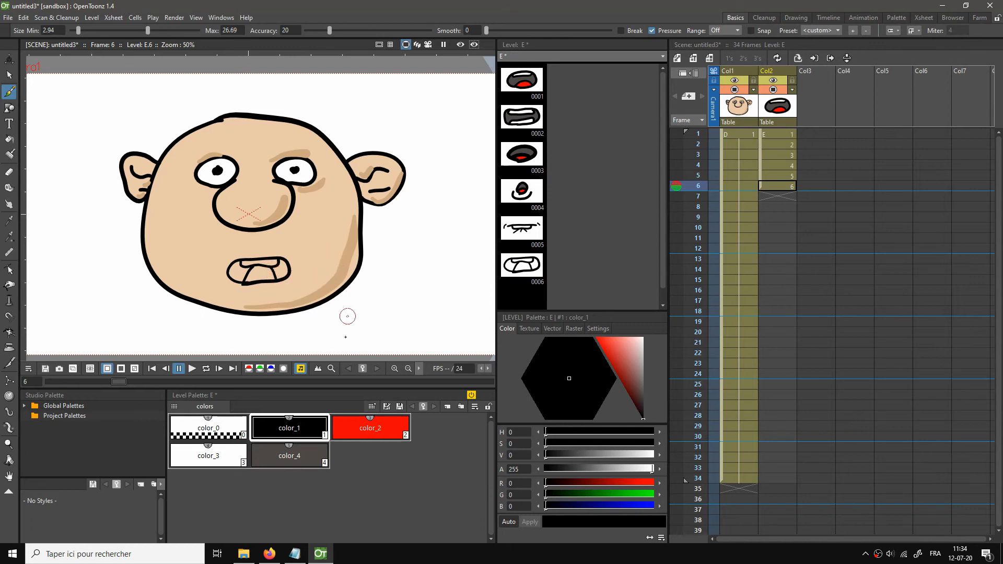
Fill the frame 6 mouth with red for the tongue, white for the teeth and dark grey for the interior on both sides
left_click(359, 433)
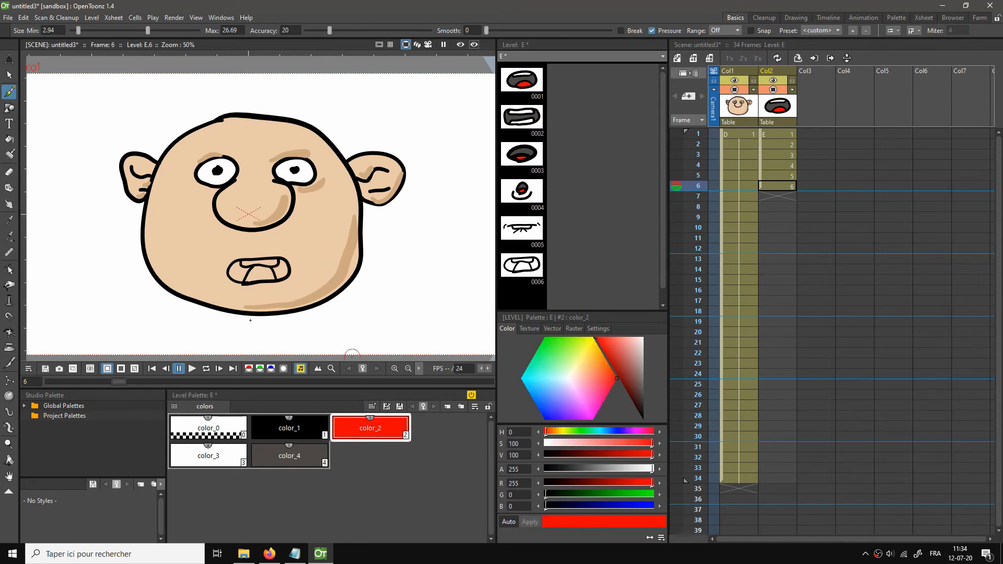
left_click(9, 139)
left_click(261, 272)
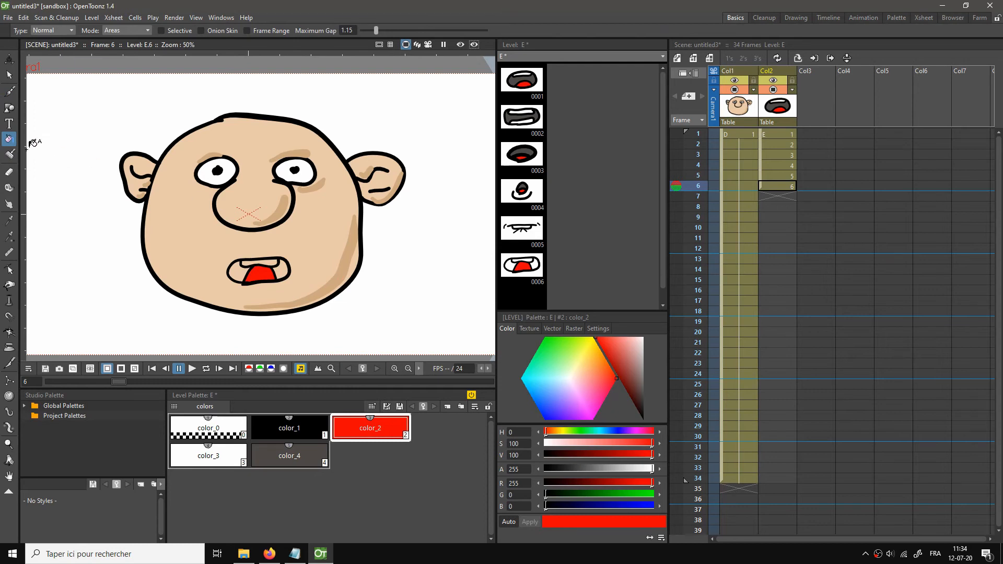
left_click(208, 447)
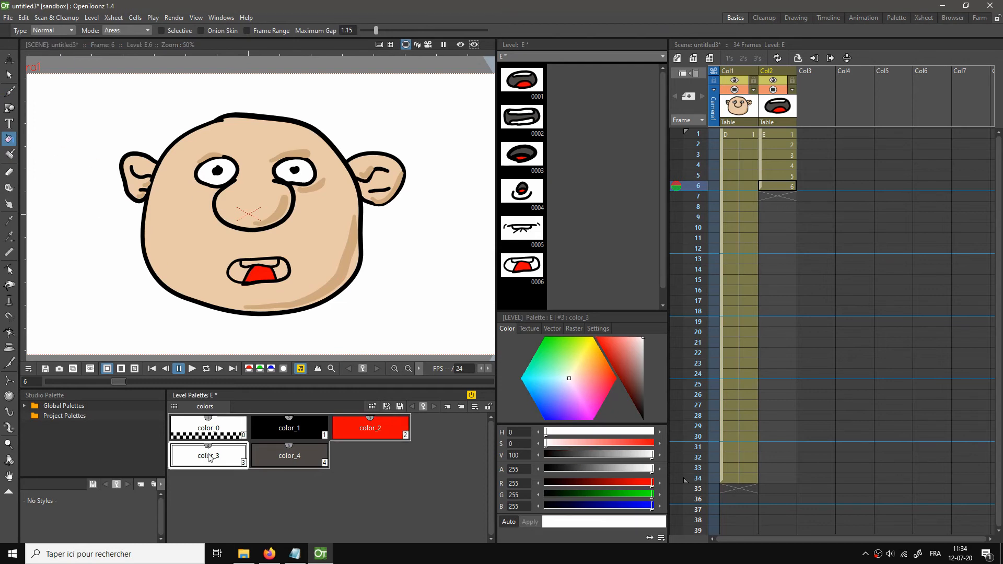
left_click(254, 256)
left_click(289, 455)
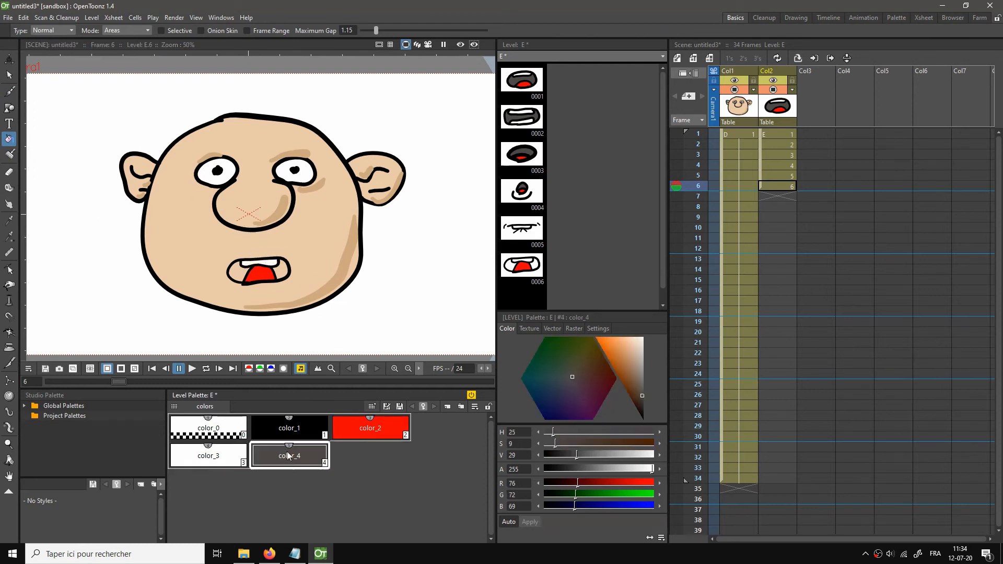
left_click(236, 274)
left_click(279, 273)
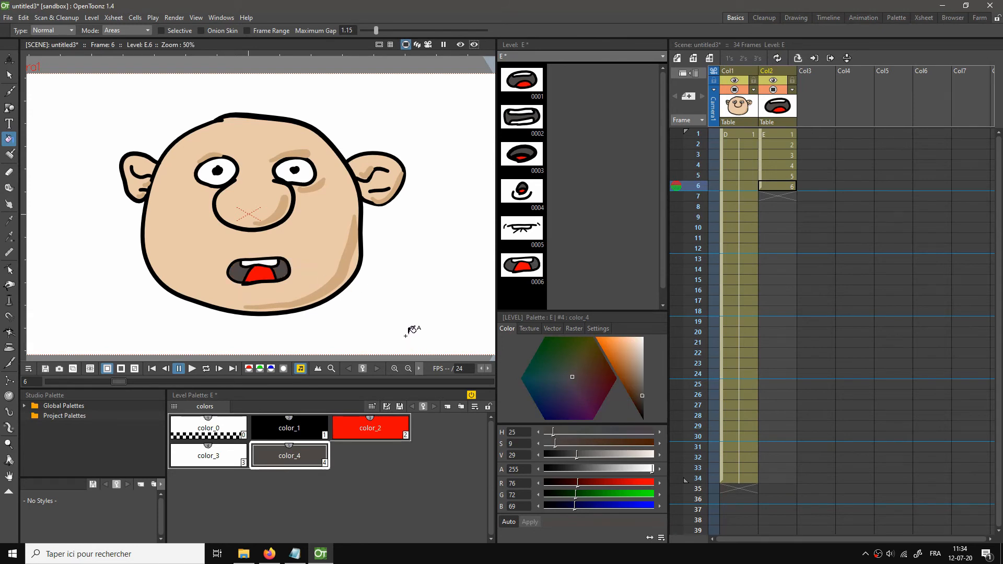
Draw the M B P mouth on frame 7 with the black Brush, as a closed, slightly curved line with short crease strokes beneath it
left_click(776, 196)
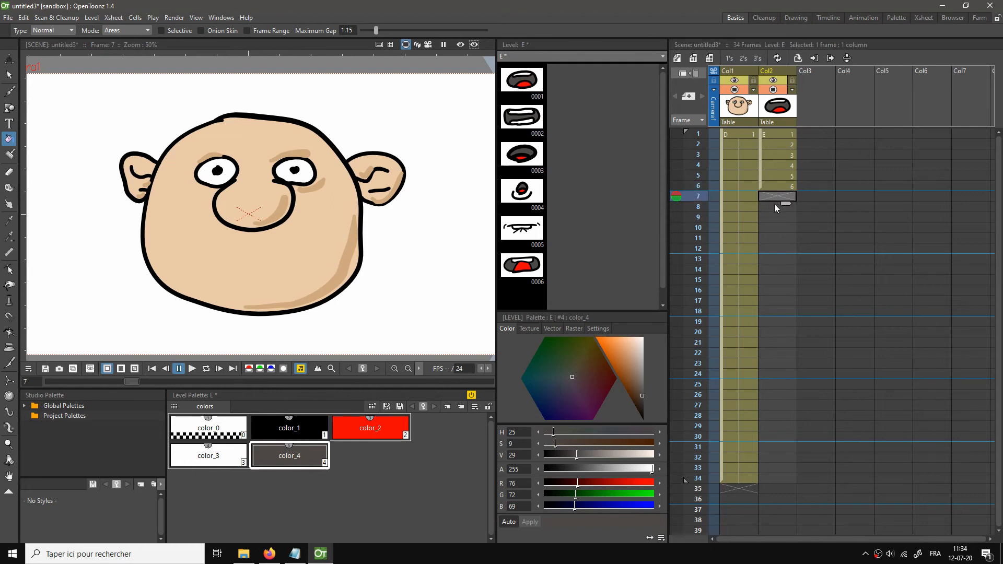
left_click(295, 555)
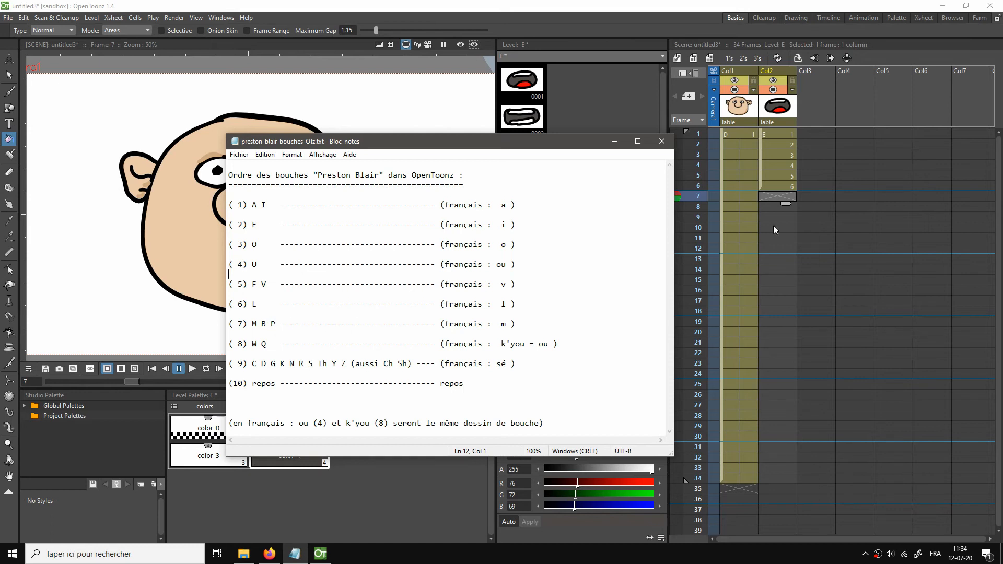
left_click(779, 195)
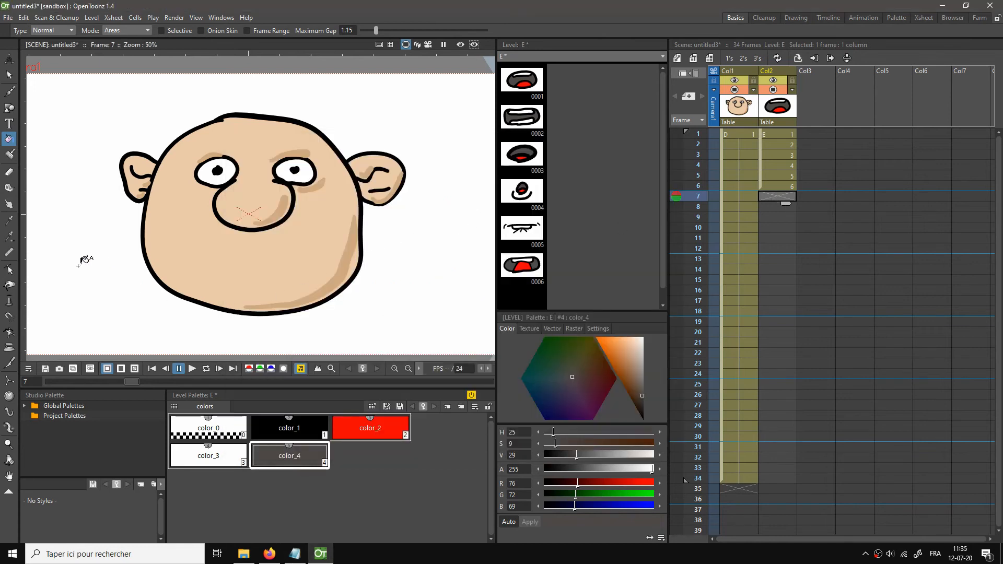
left_click(9, 92)
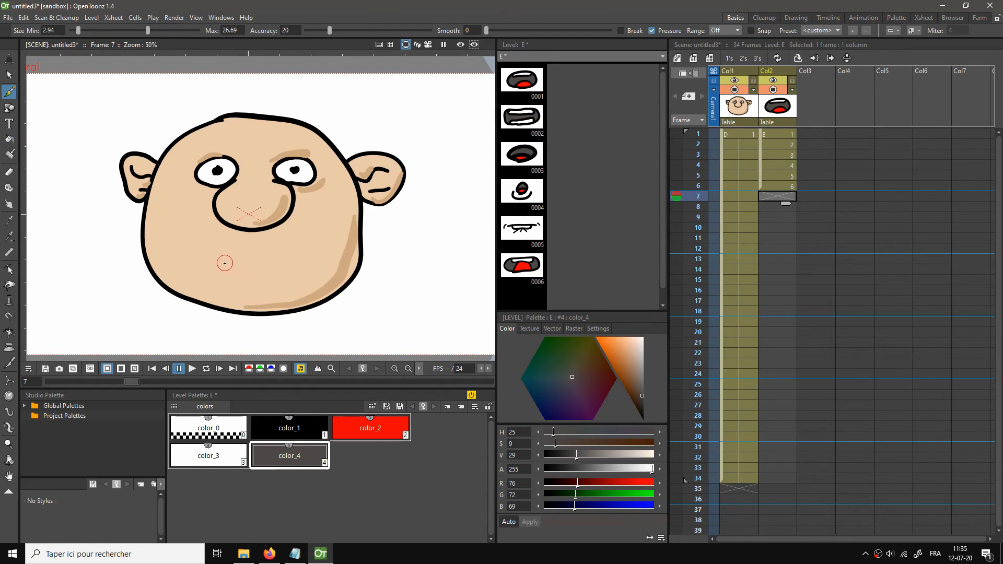
left_click_drag(225, 262, 282, 261)
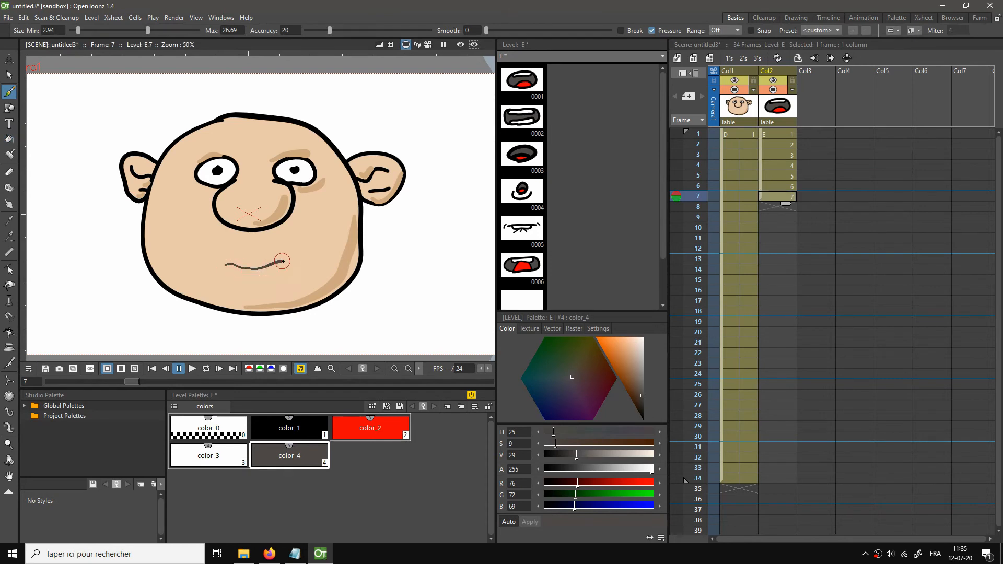
key("ctrl+z")
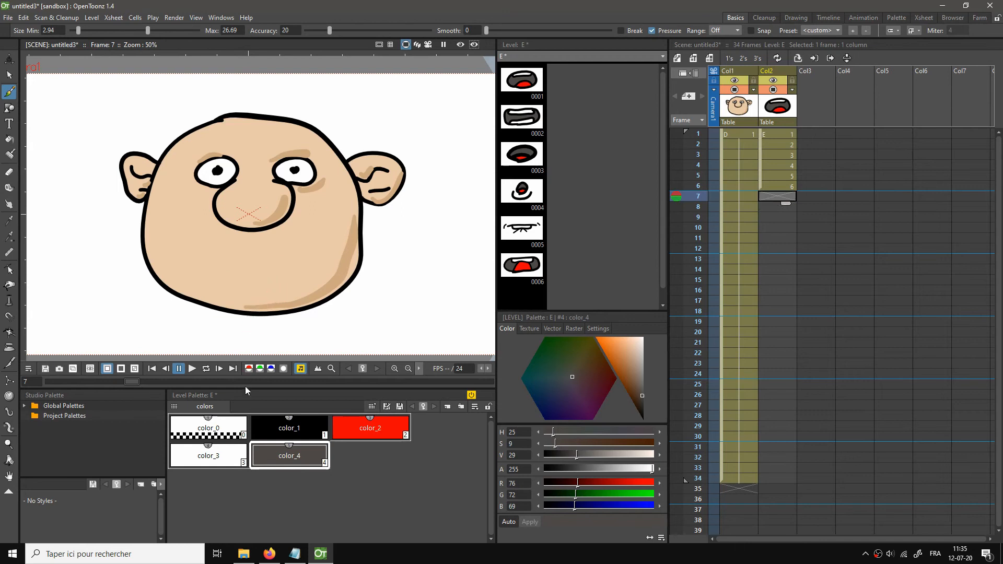
left_click(289, 428)
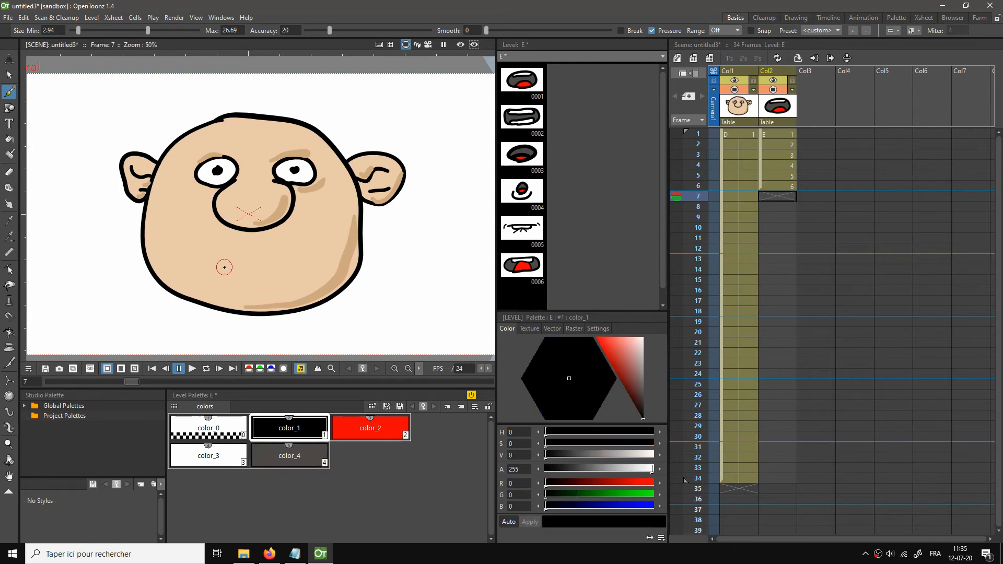
left_click_drag(224, 268, 297, 265)
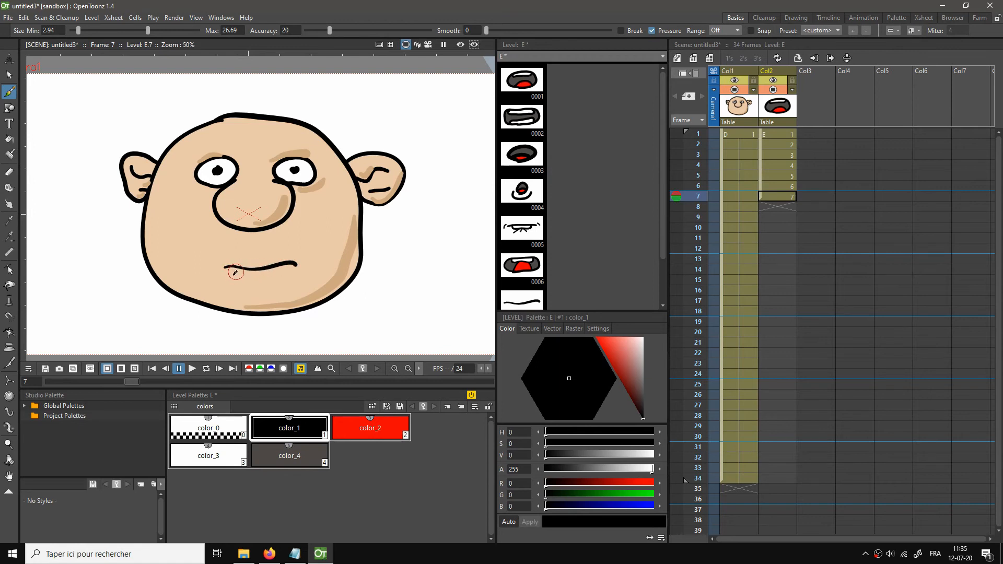
left_click_drag(234, 275, 288, 272)
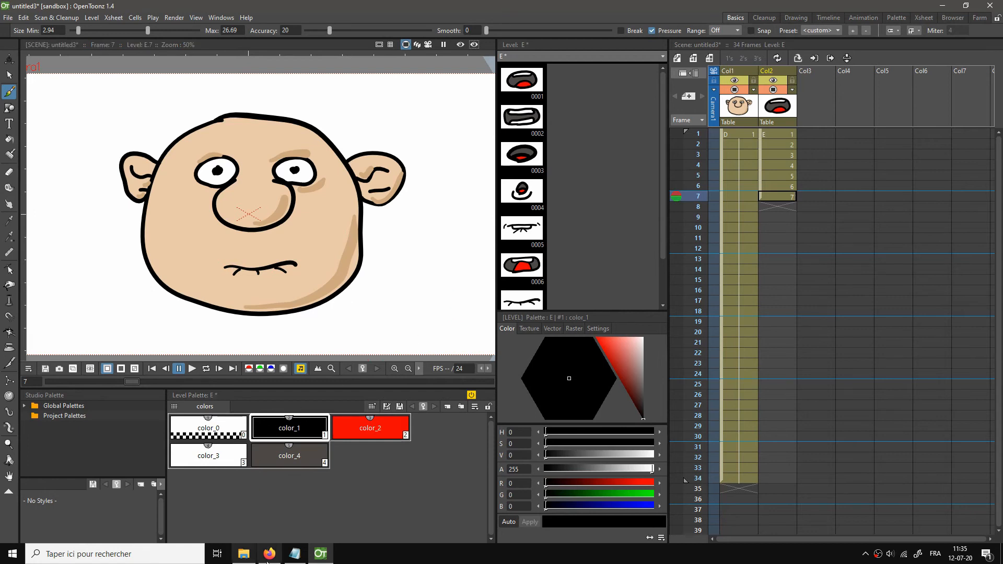
Draw the W Q mouth on frame 8 with the black Brush, as a small oval outline with a curved tongue line inside
left_click(296, 555)
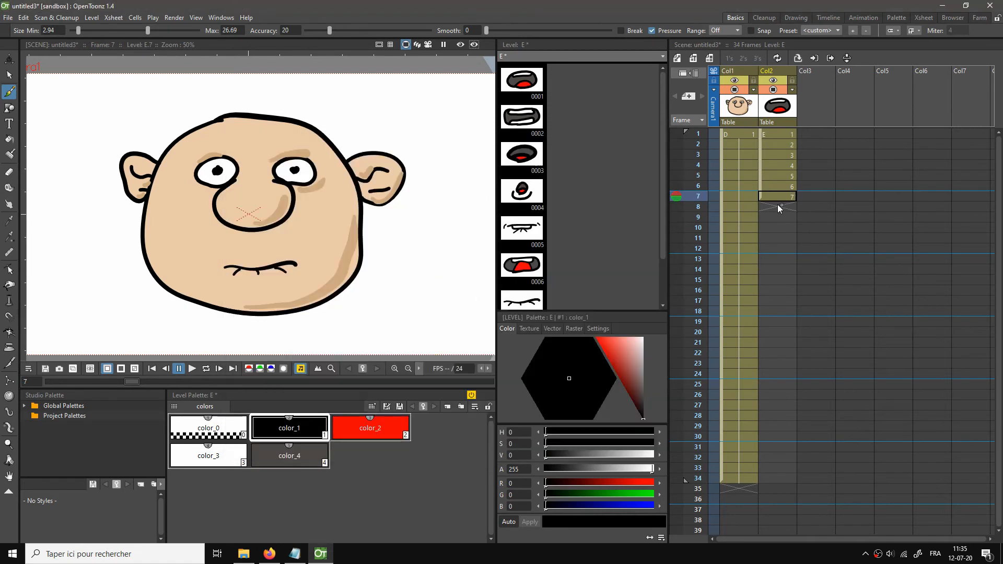
left_click(780, 206)
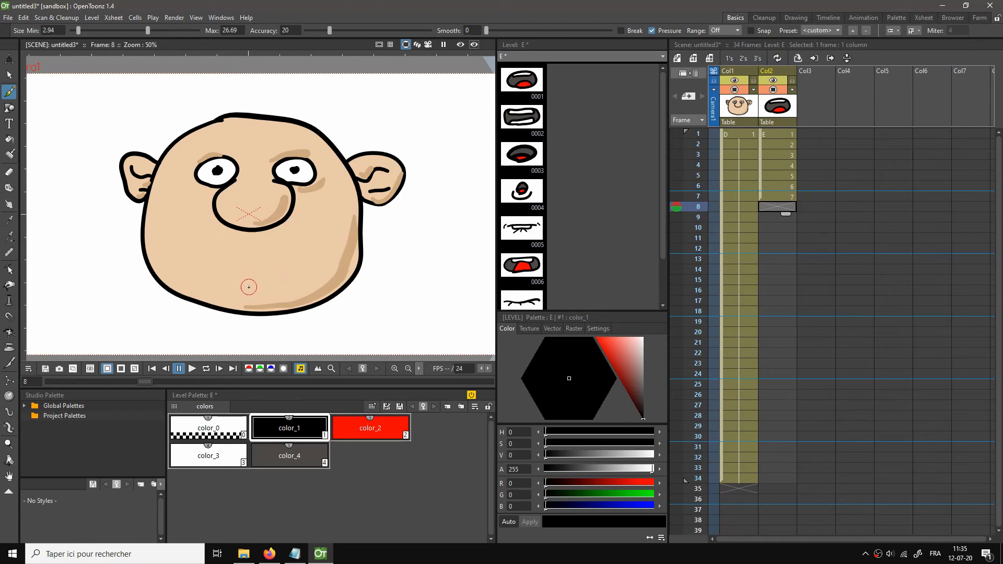
mouse_move(249, 281)
left_mouse_down()
mouse_move(240, 273)
mouse_move(264, 271)
mouse_move(241, 279)
mouse_move(260, 281)
left_mouse_up()
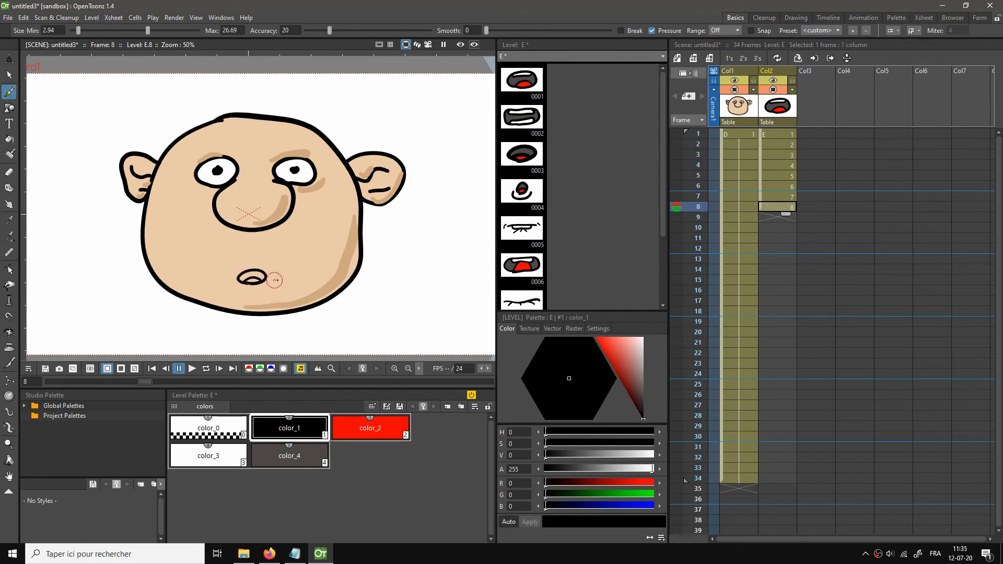
Fill the frame 8 mouth with red for the tongue and dark grey for the interior
left_click(8, 139)
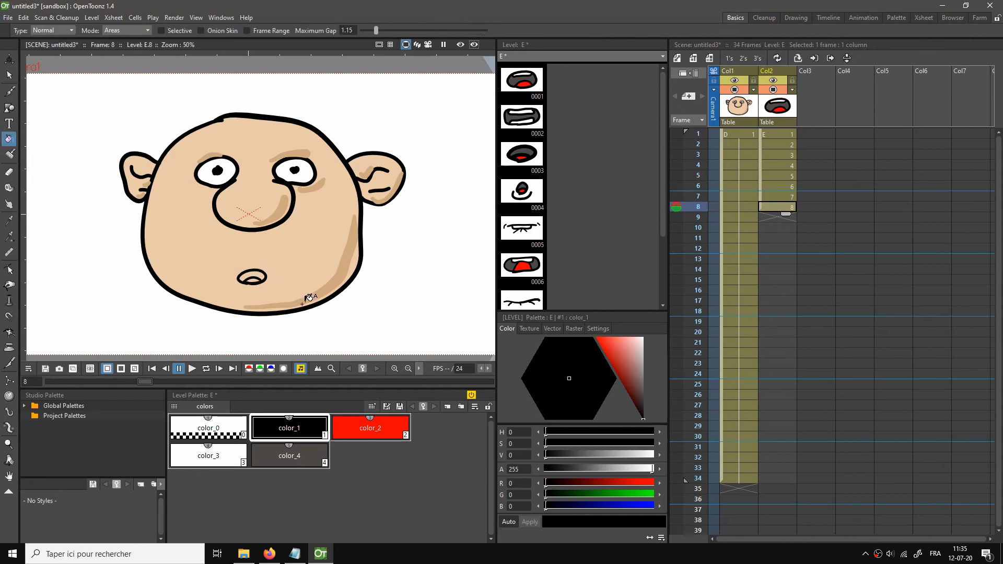
left_click(370, 428)
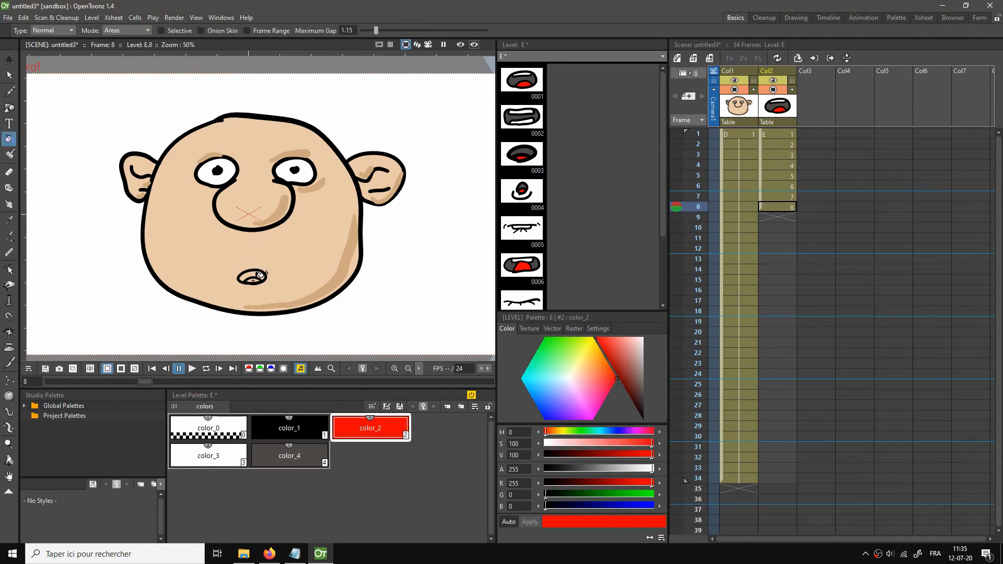
scroll(277, 266, "up", 1)
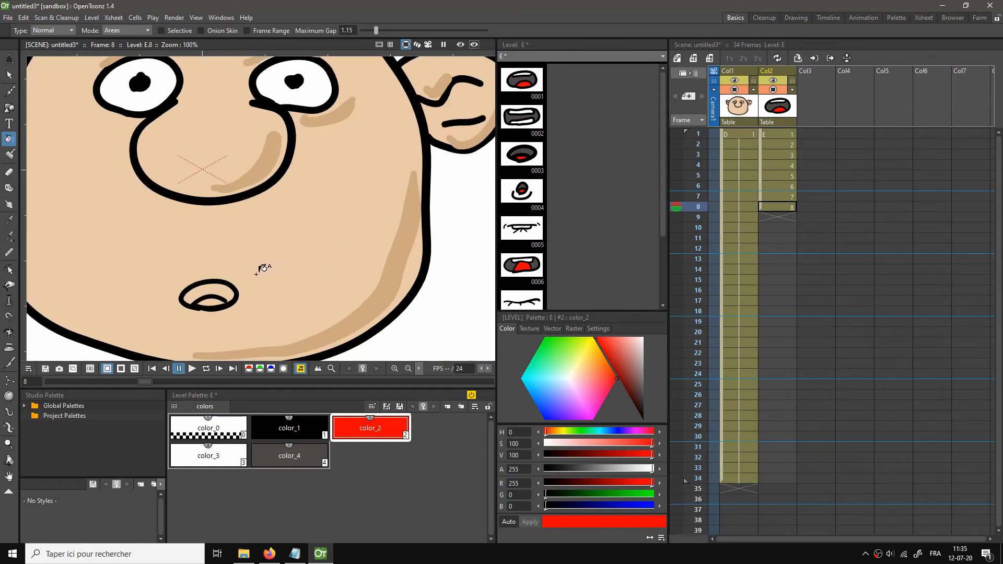
left_click(210, 302)
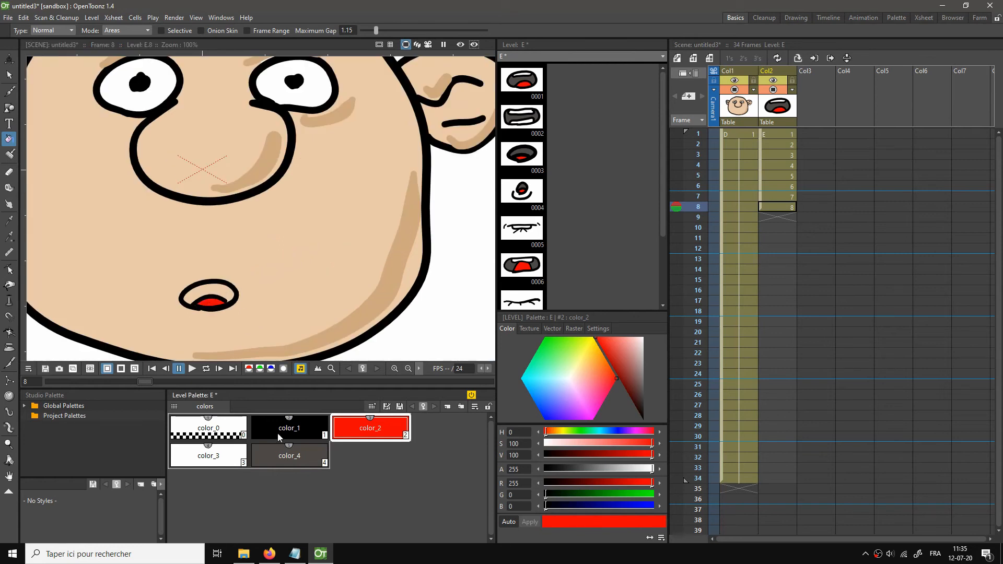
left_click(286, 454)
left_click(218, 287)
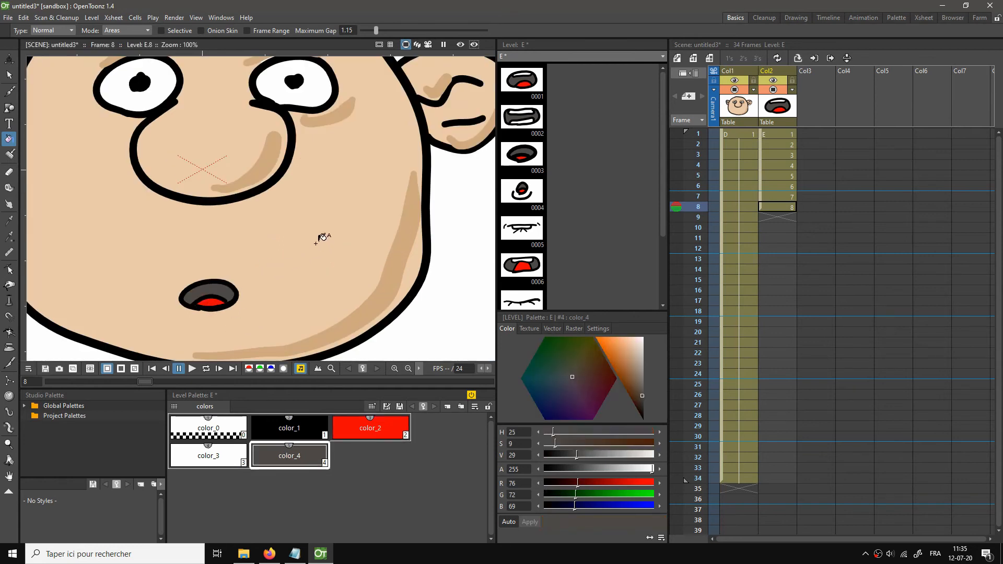
Draw the C D G K N R S Th Y Z mouth on frame 9 with the black Brush, as a narrow wide outline with clenched teeth between two corners
scroll(478, 236, "down", 1)
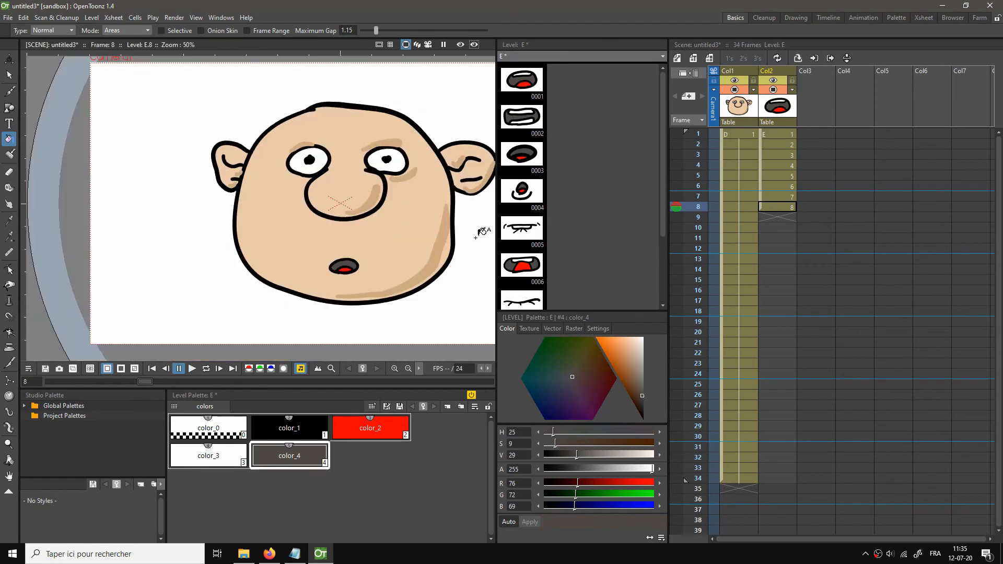
key("space")
left_click_drag(408, 223, 357, 223)
left_click(295, 554)
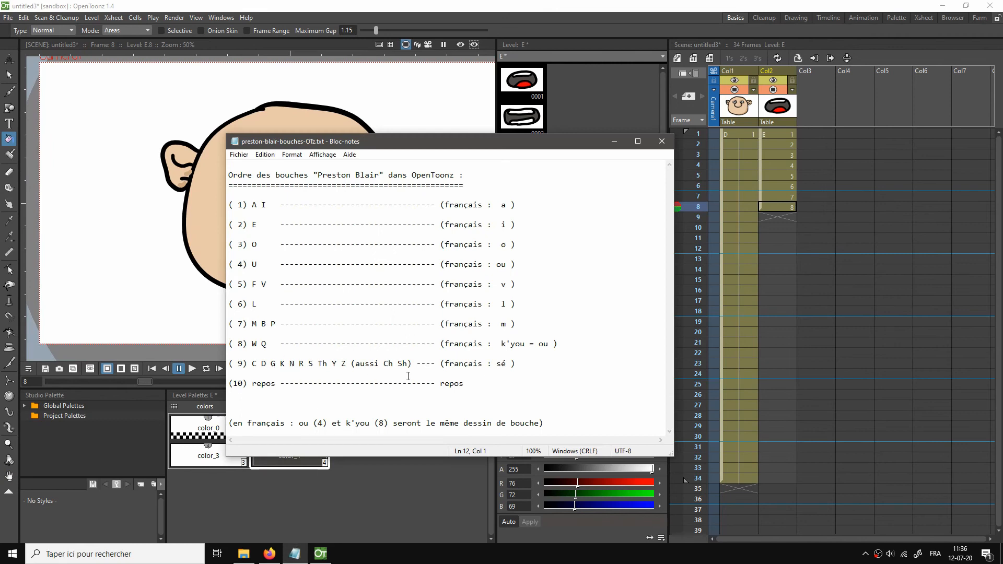
left_click(779, 217)
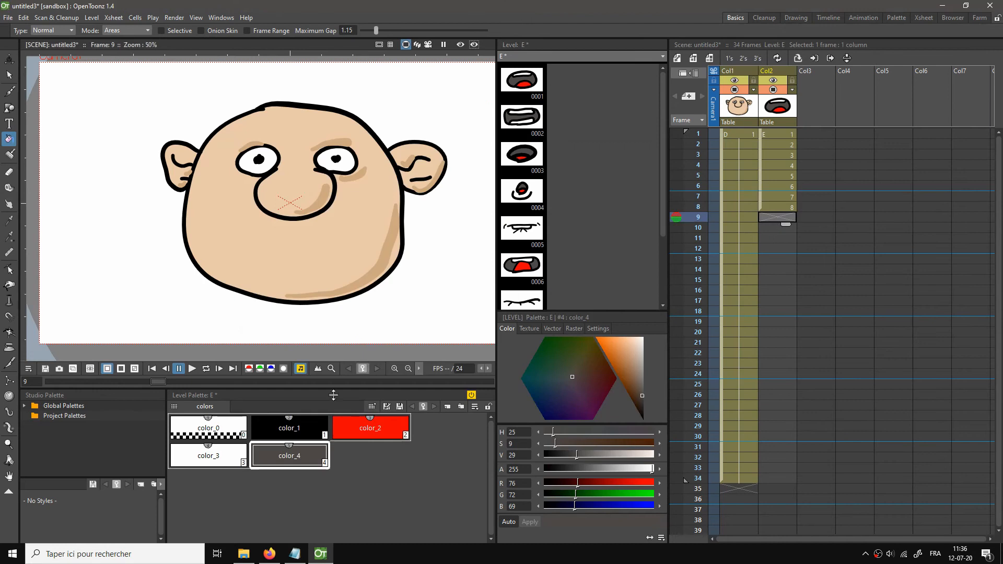
left_click(285, 428)
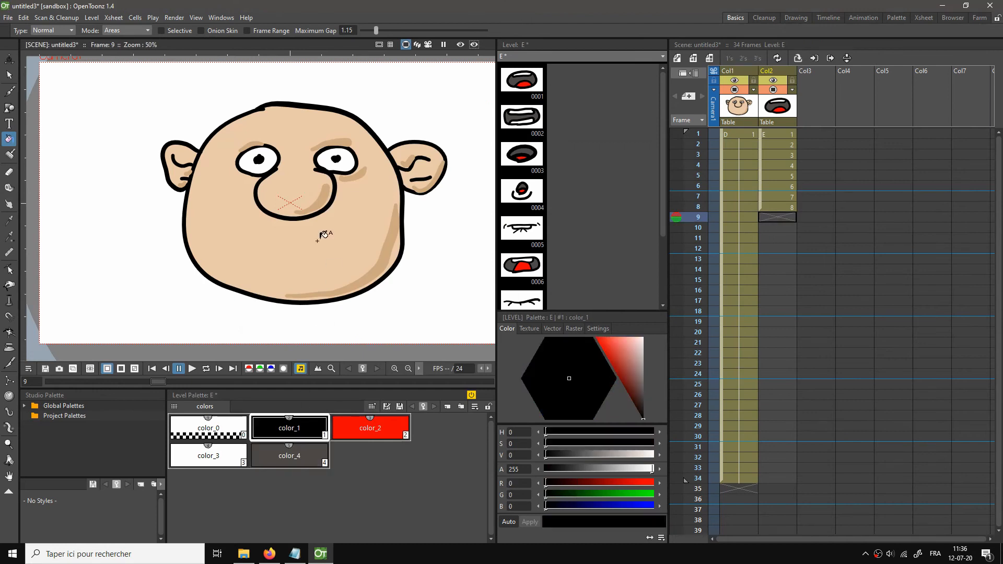
left_click(9, 92)
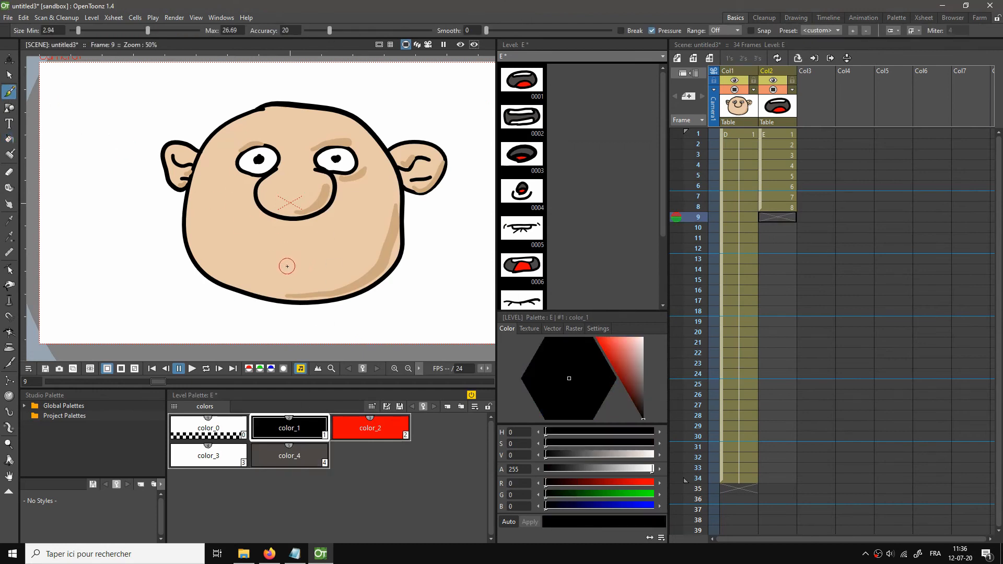
mouse_move(291, 265)
left_mouse_down()
mouse_move(269, 261)
mouse_move(323, 254)
mouse_move(312, 266)
mouse_move(279, 261)
mouse_move(320, 259)
mouse_move(292, 263)
left_mouse_up()
key("ctrl+z")
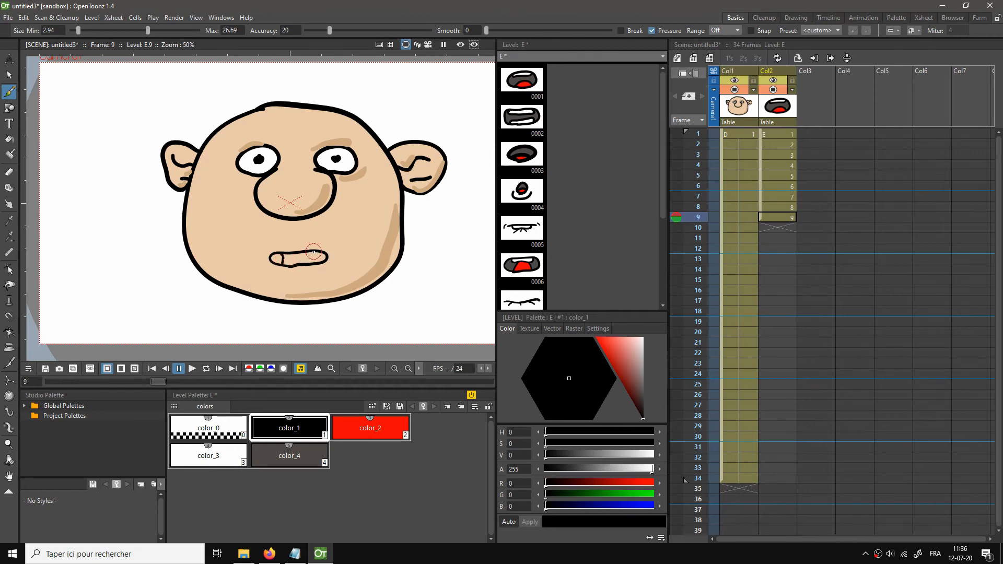
left_click_drag(313, 253, 313, 262)
Fill the frame 9 mouth with white for the teeth and dark grey for both corners
left_click(221, 466)
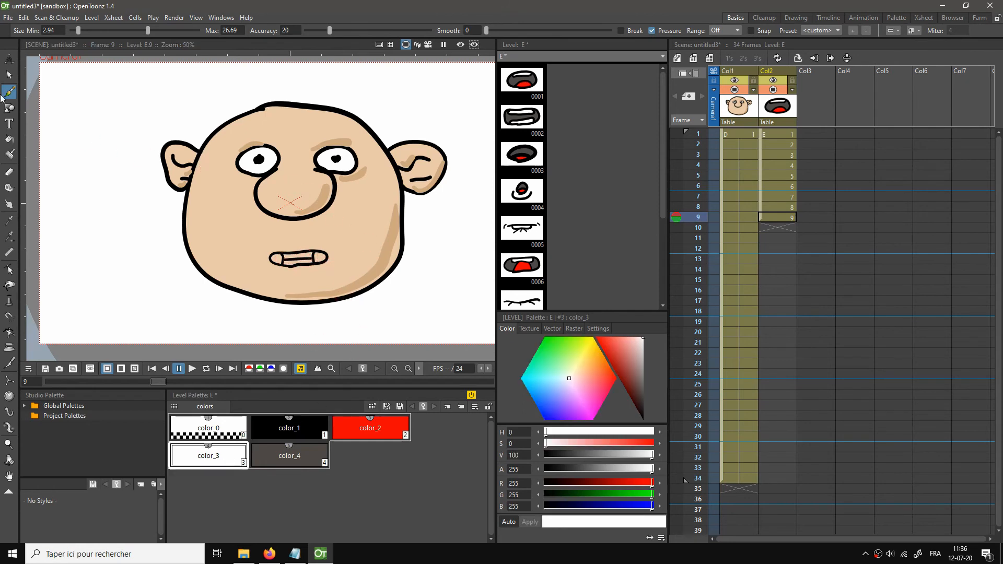
left_click(8, 139)
left_click(308, 255)
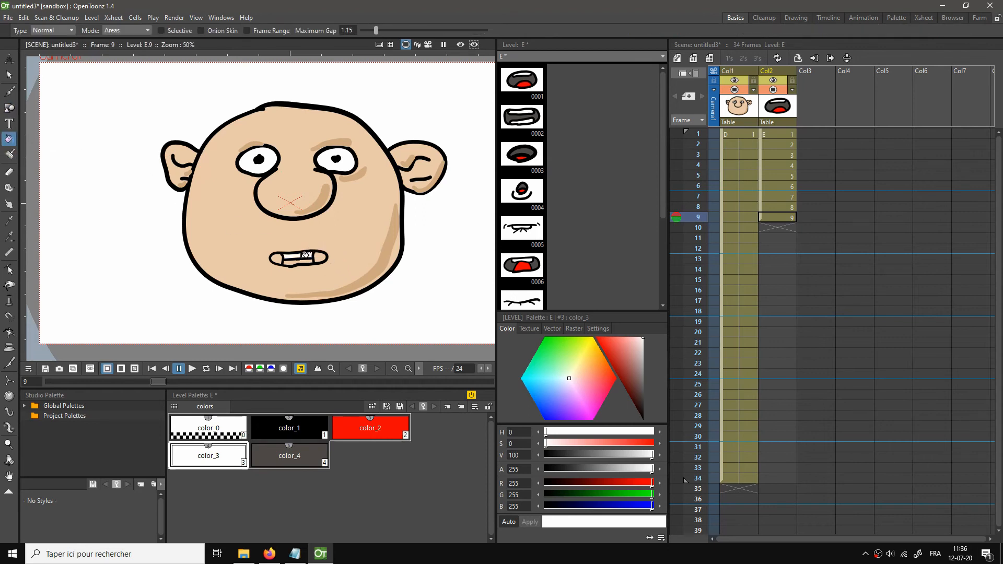
left_click(287, 455)
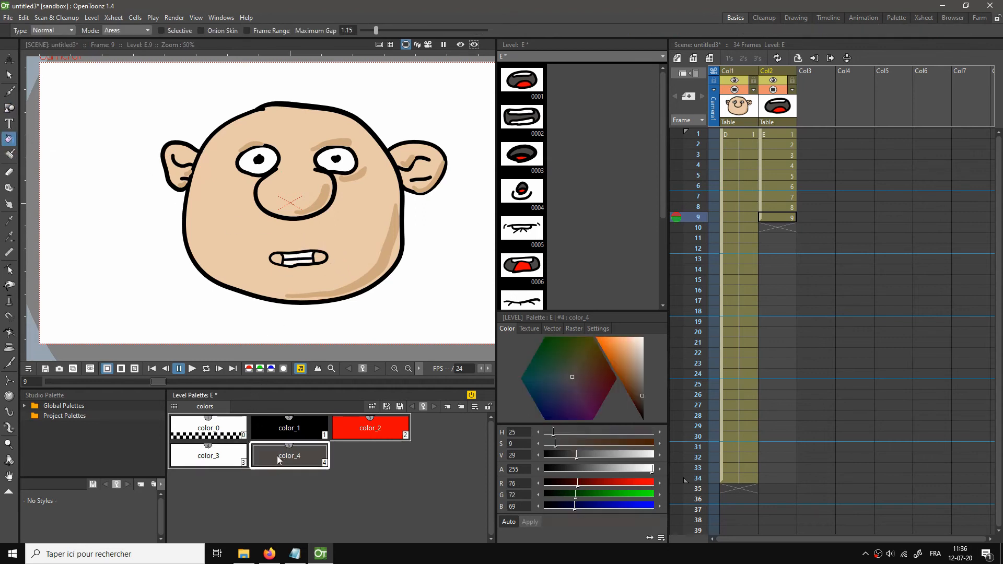
left_click(275, 258)
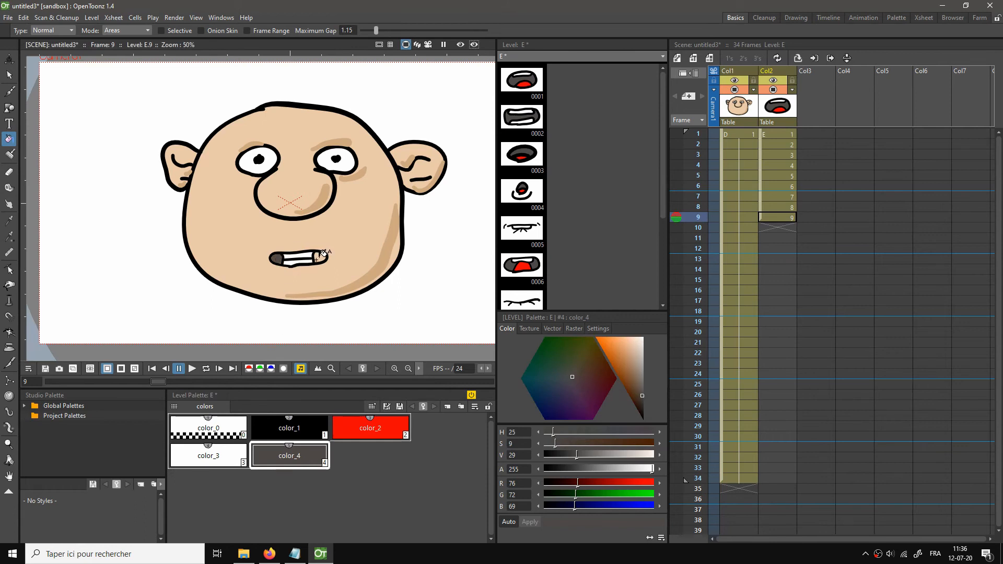
left_click(316, 258)
Draw the rest mouth on frame 10 with the black Brush as a single, nearly horizontal line, redoing the stroke until it is clean
left_click(282, 426)
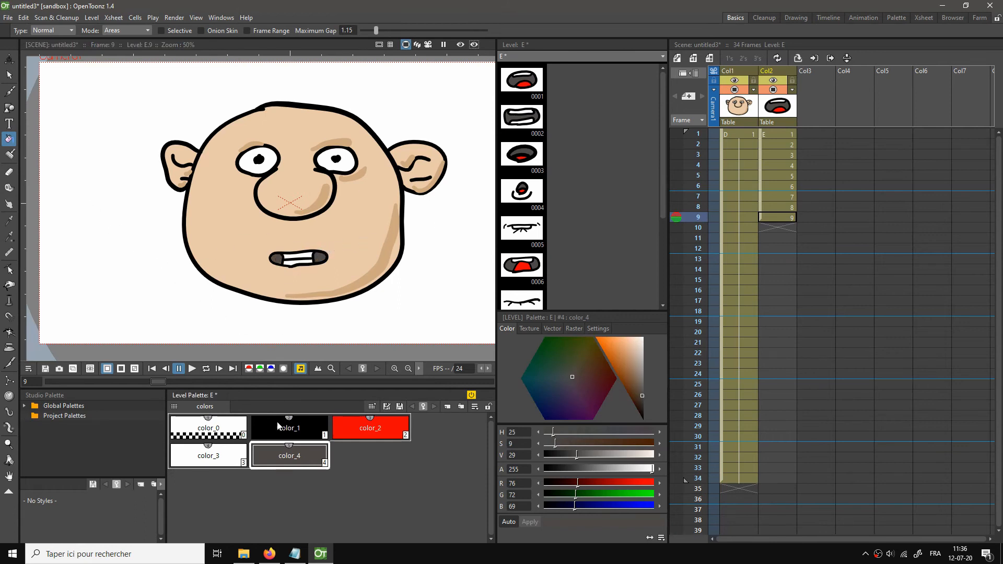
left_click(773, 228)
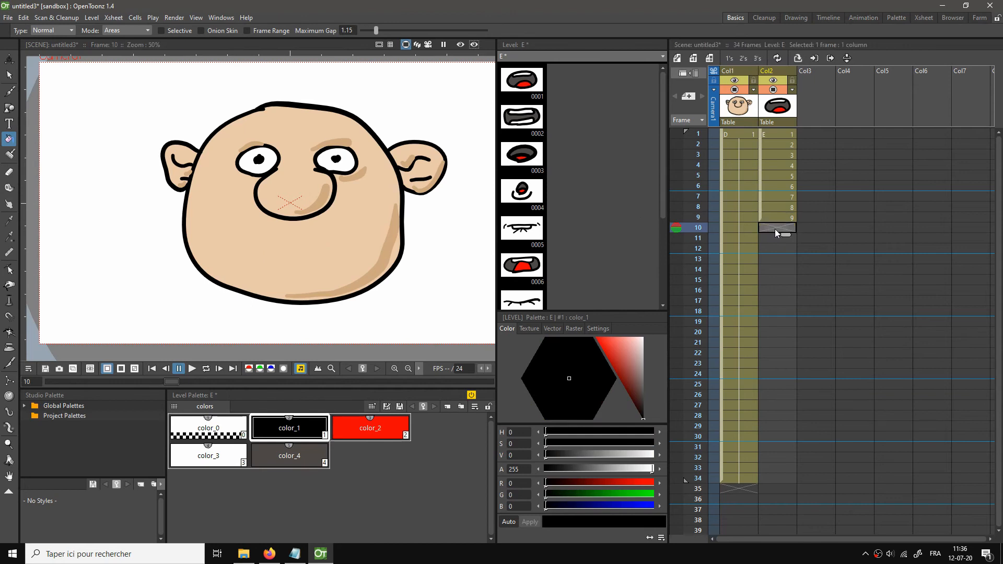
left_click(10, 94)
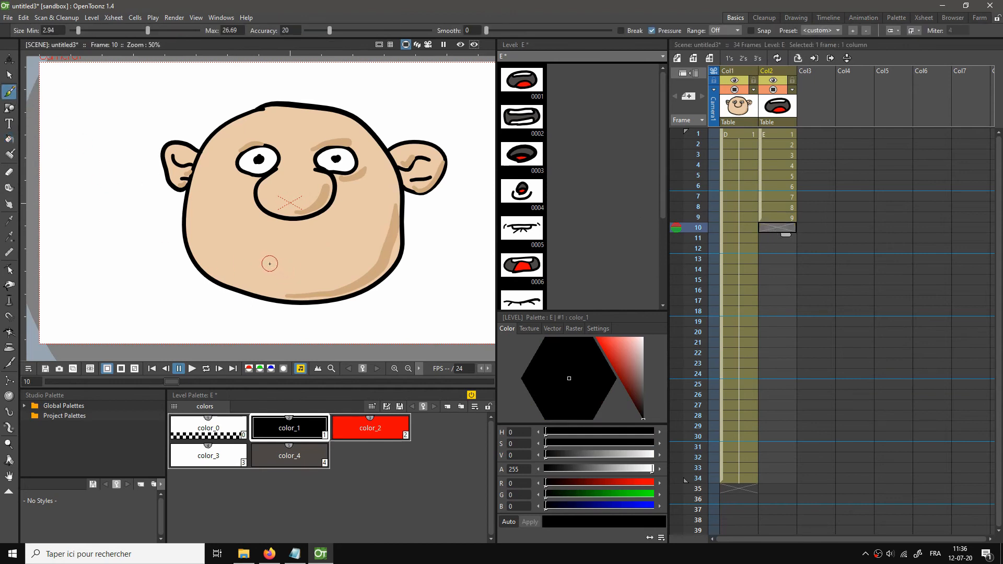
left_click_drag(270, 264, 335, 260)
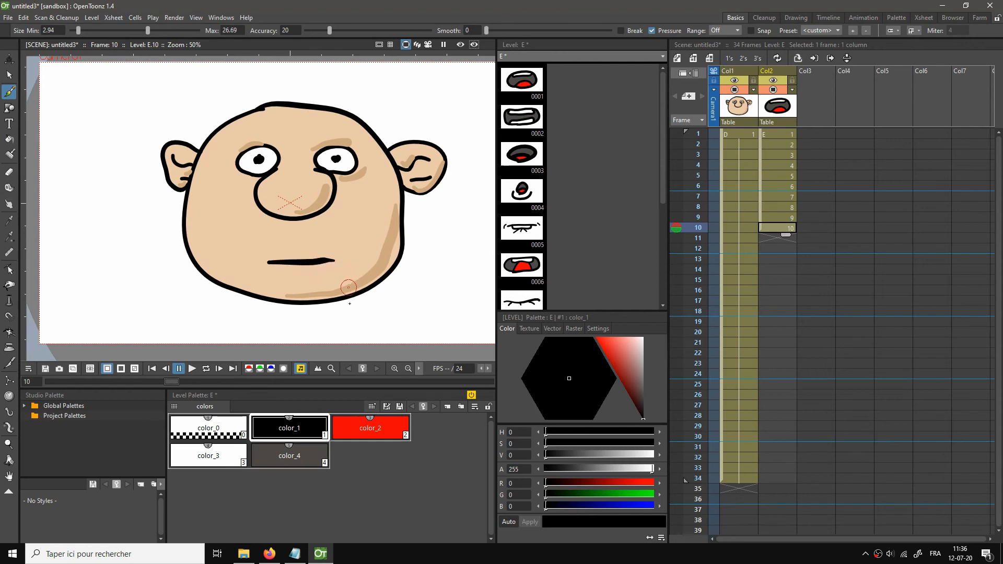
key("ctrl+z")
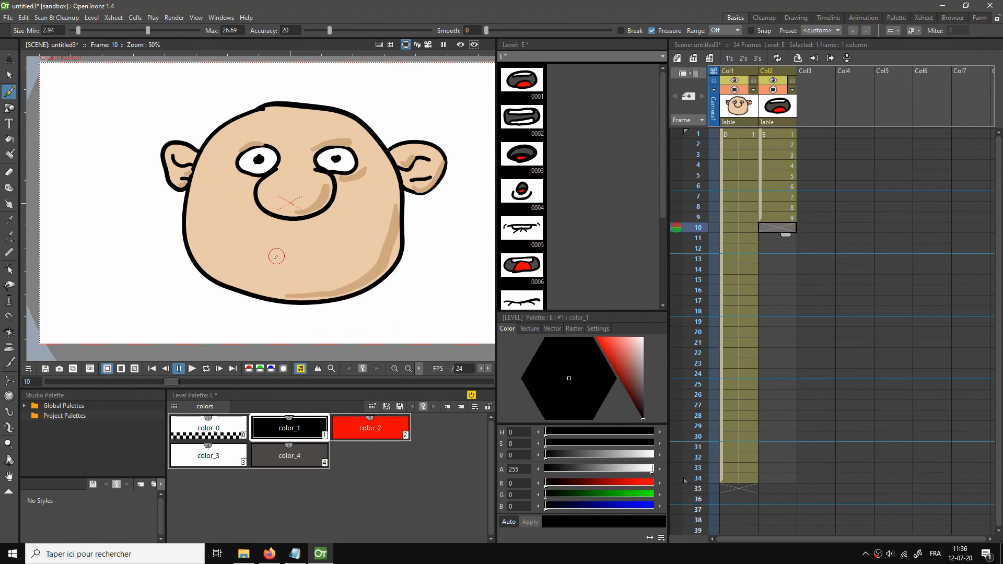
left_click_drag(267, 262, 333, 262)
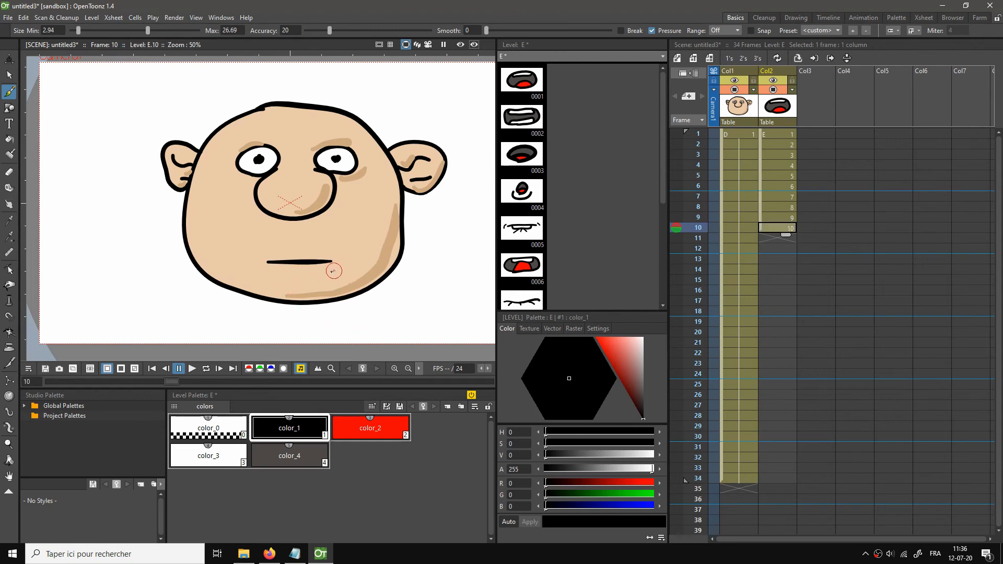
key("ctrl+z")
left_click_drag(266, 261, 332, 258)
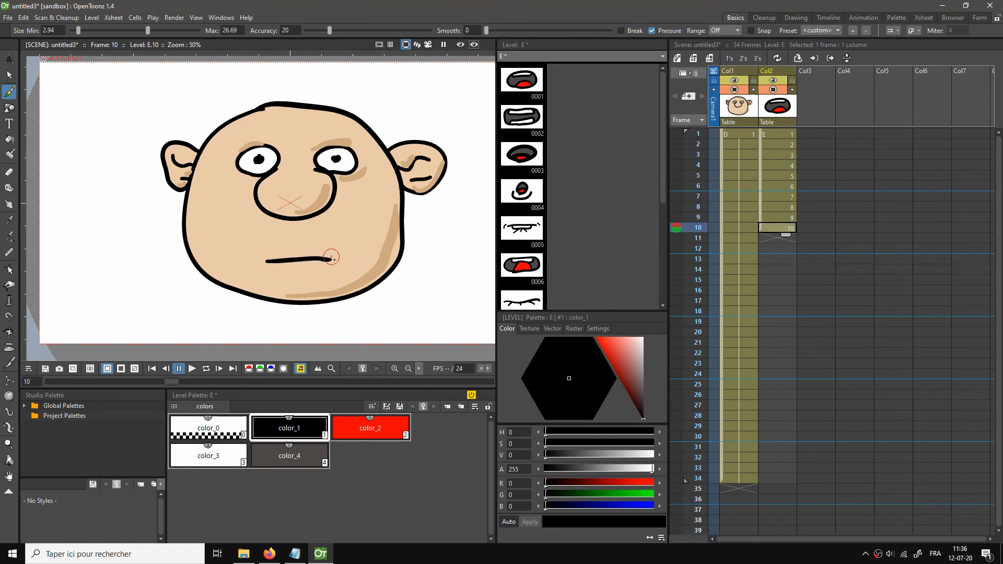
key("ctrl+z")
left_click_drag(266, 261, 338, 258)
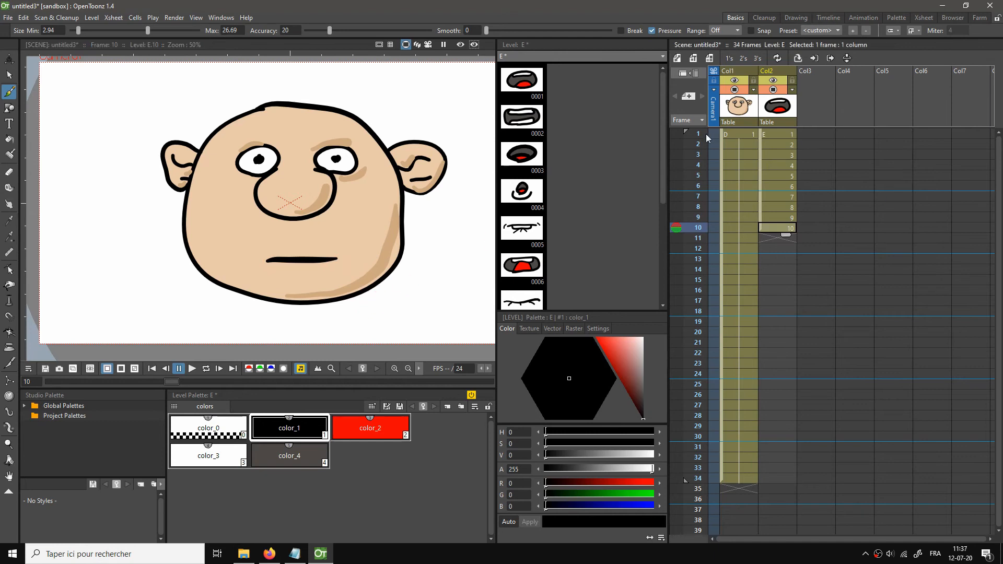
Review the ten mouth drawings on the face frame by frame, from frame 1 to frame 10
left_click(702, 134)
left_click(700, 147)
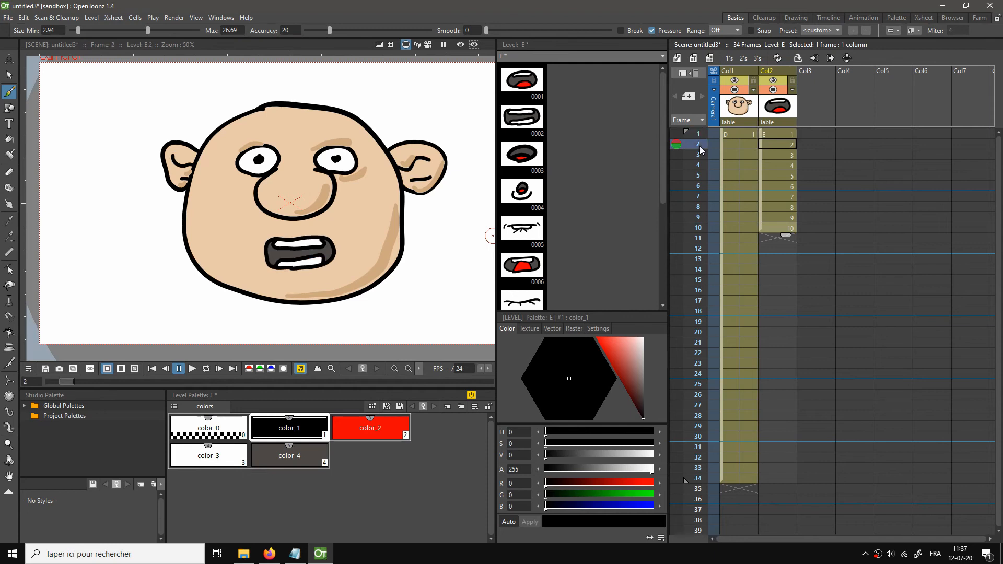
left_click(699, 154)
left_click(698, 165)
left_click(699, 178)
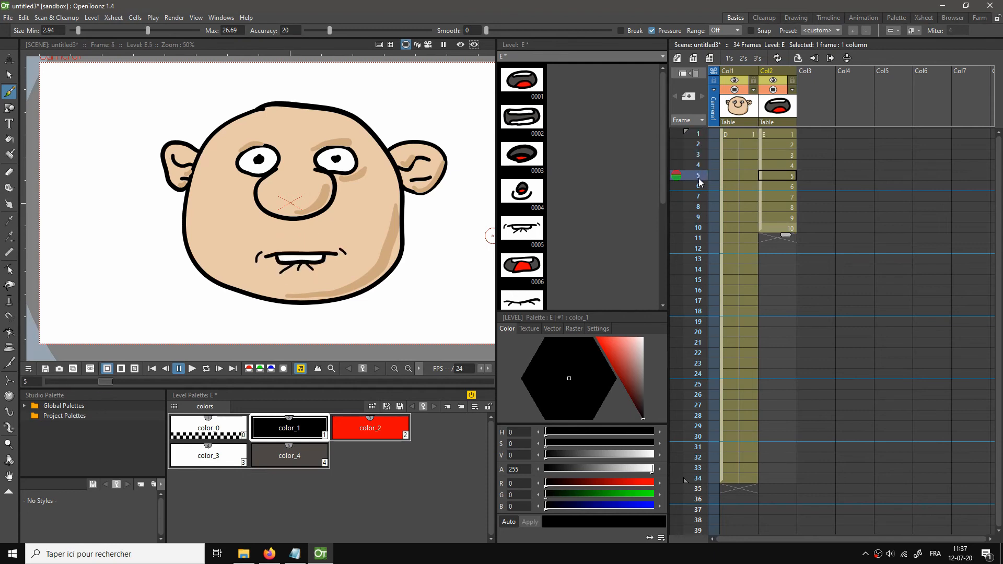
left_click(700, 188)
left_click(699, 199)
left_click(699, 209)
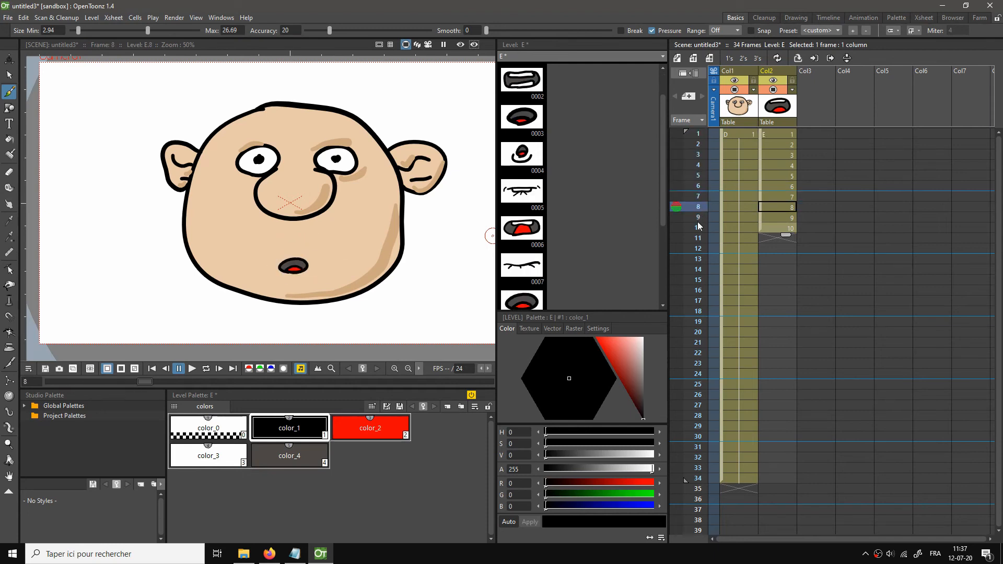
left_click(702, 197)
left_click(702, 209)
left_click(697, 218)
left_click(697, 228)
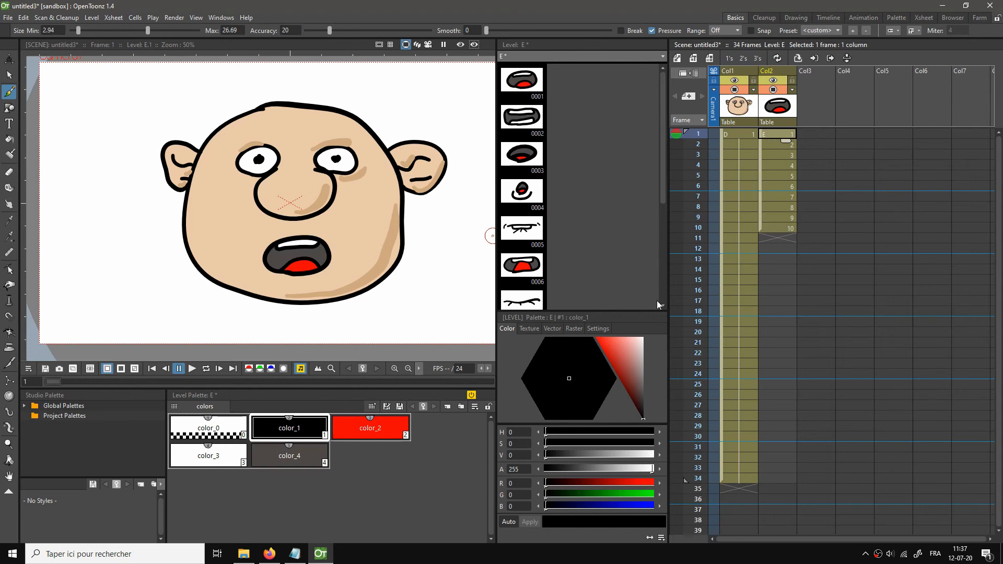
Switch to File Explorer to locate texte-a-animer.dat and texte-a-animer.wav, and return to OpenToonz
left_click(244, 553)
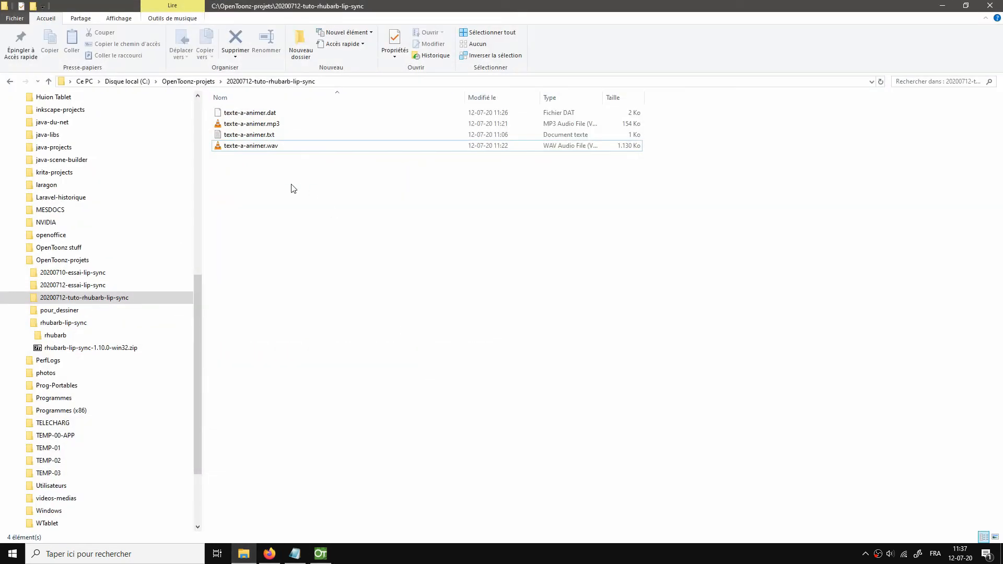
left_click(262, 114)
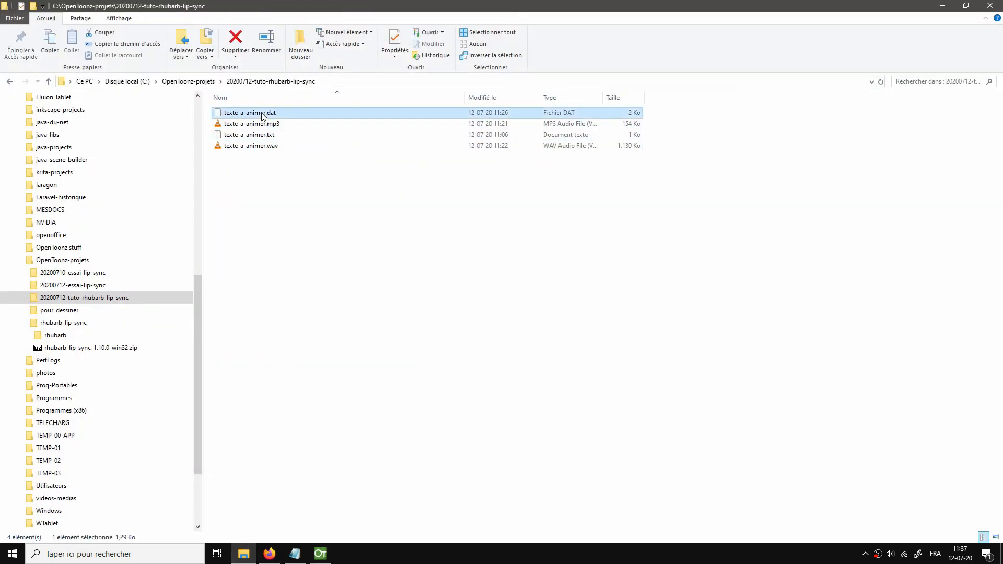
left_click(263, 147)
left_click(324, 556)
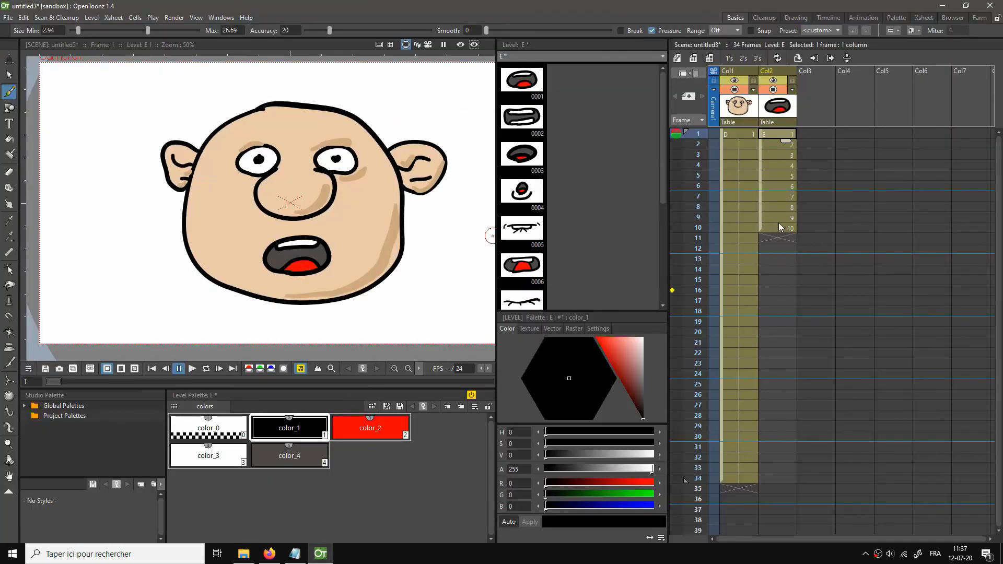
Open Apply Lip Sync Data to Column for the mouth level at frame 1 and move the dialog off the face
right_click(769, 136)
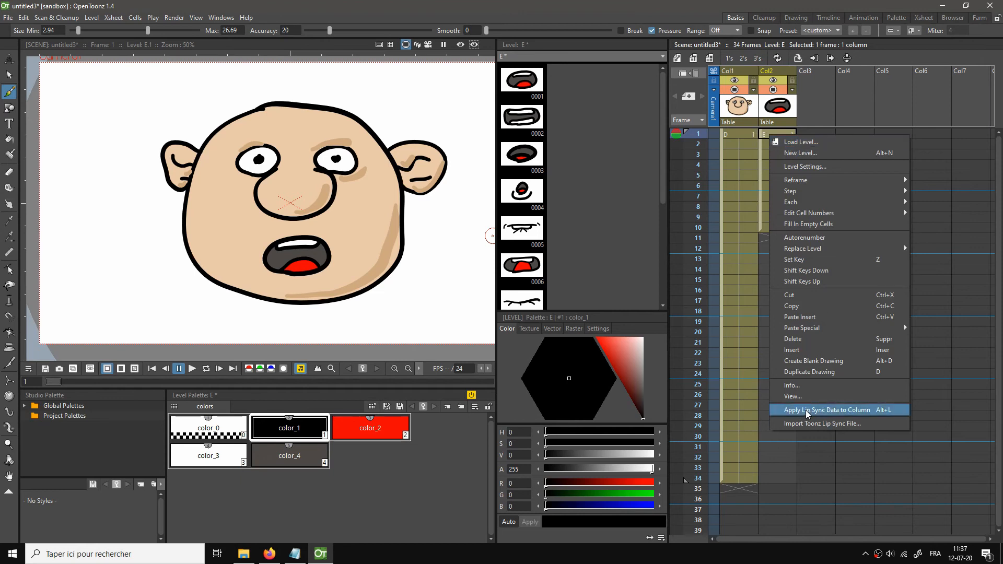
left_click(853, 411)
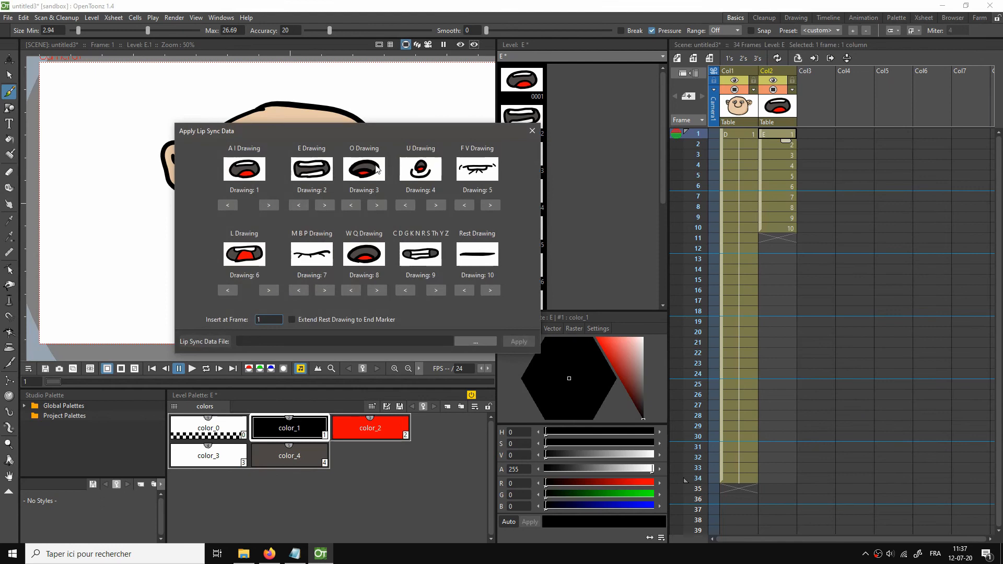
left_click_drag(341, 131, 659, 139)
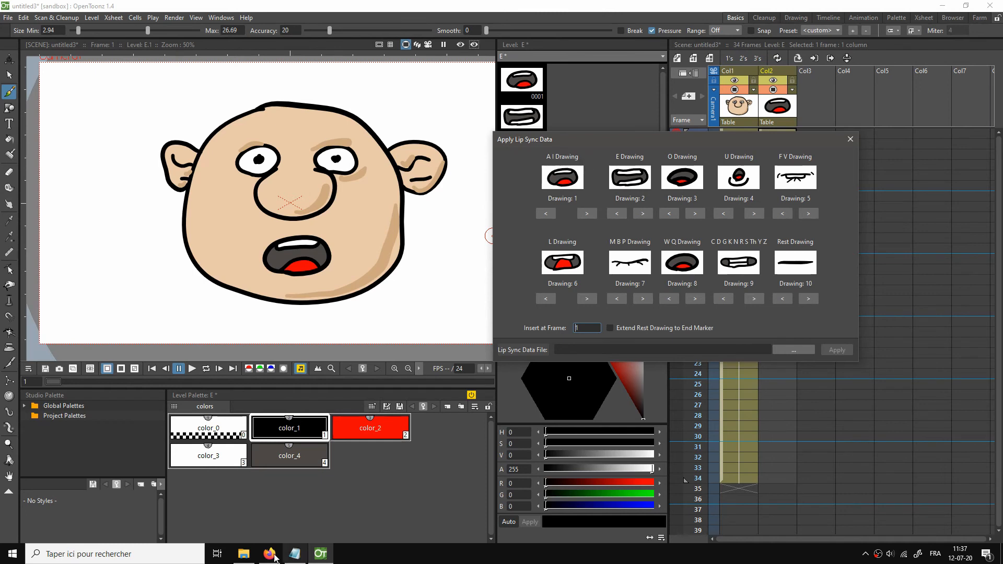
Compare the mouth order in the preston-blair-bouches-OTz.txt notes with the lip sync drawings, and close the notes
left_click(295, 554)
left_click_drag(453, 142, 286, 77)
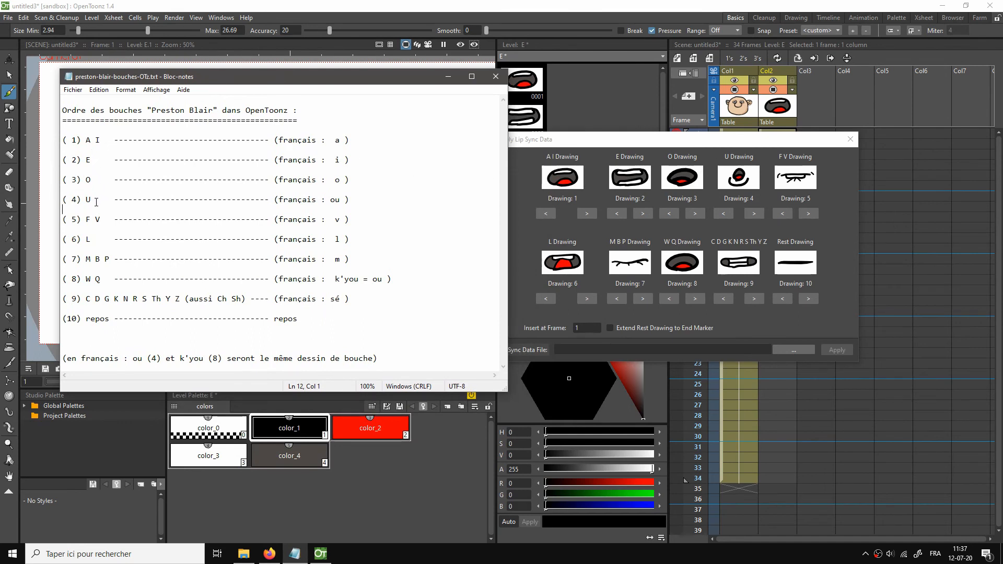
left_click_drag(98, 218, 82, 219)
left_click(112, 259)
left_click(495, 76)
left_click_drag(615, 138, 405, 108)
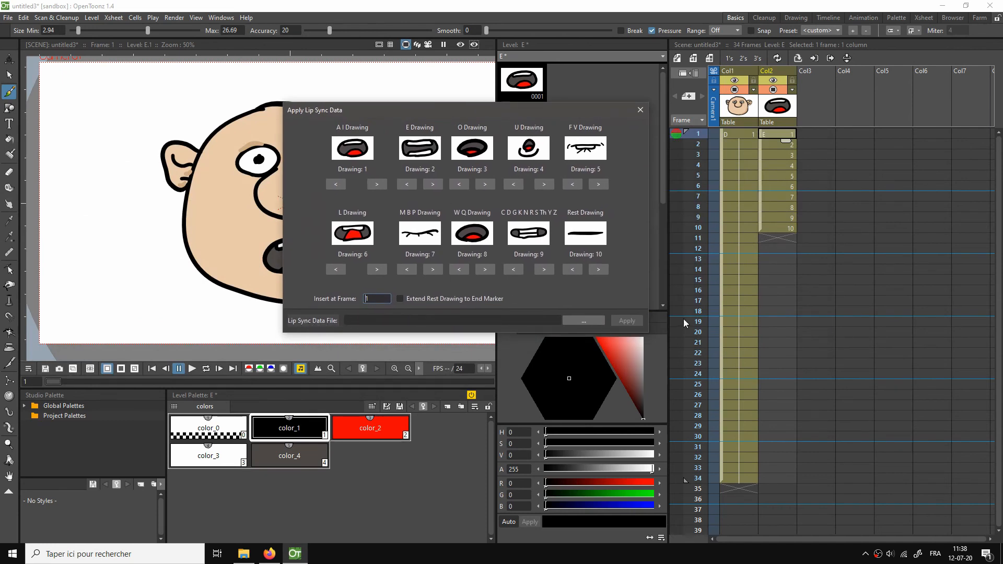
Choose texte-a-animer.dat from C:\OpenToonz-projets\20200712-tuto-rhubarb-lip-sync as the lip sync data file
left_click(591, 318)
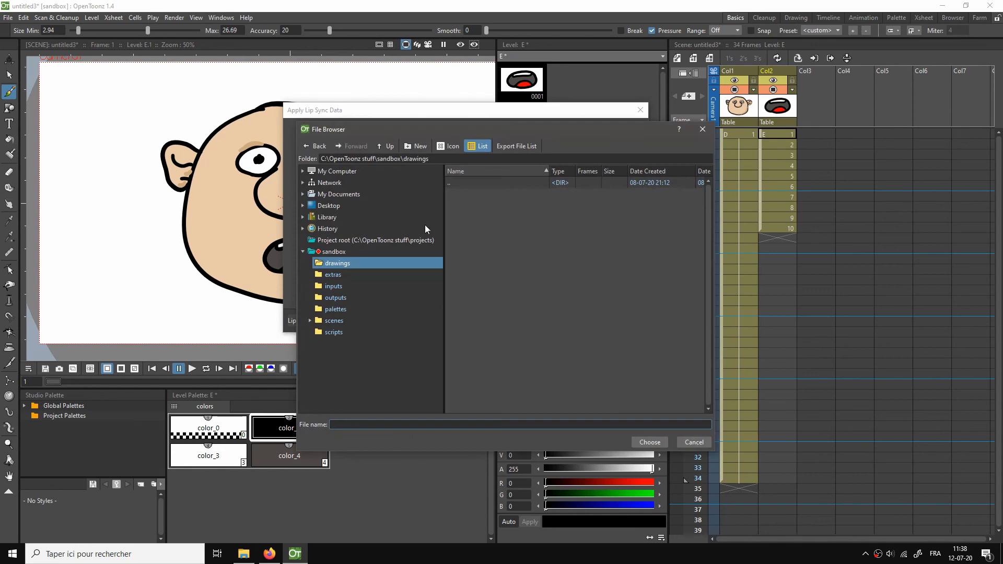
left_click(368, 174)
left_click(340, 183)
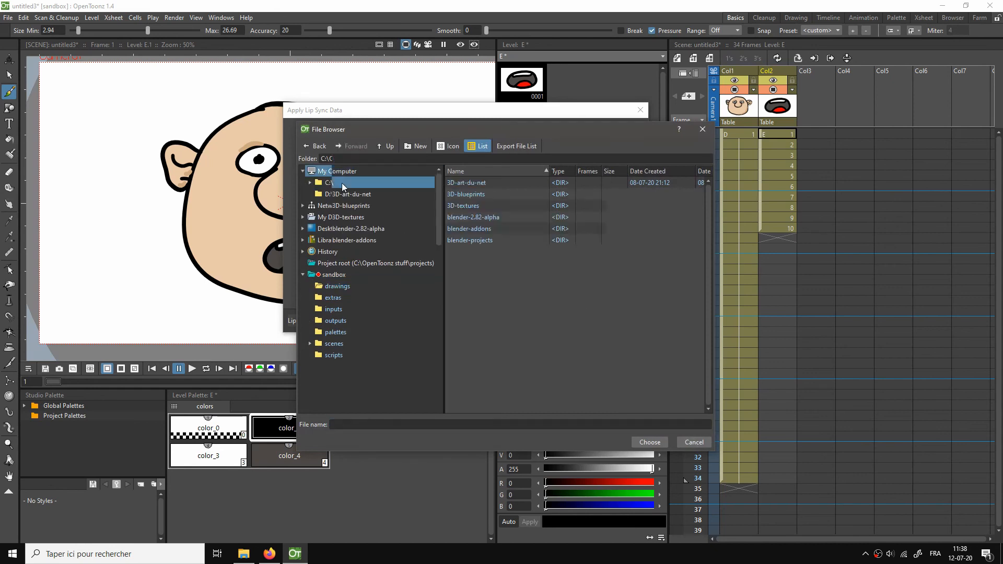
scroll(510, 352, "down", 3)
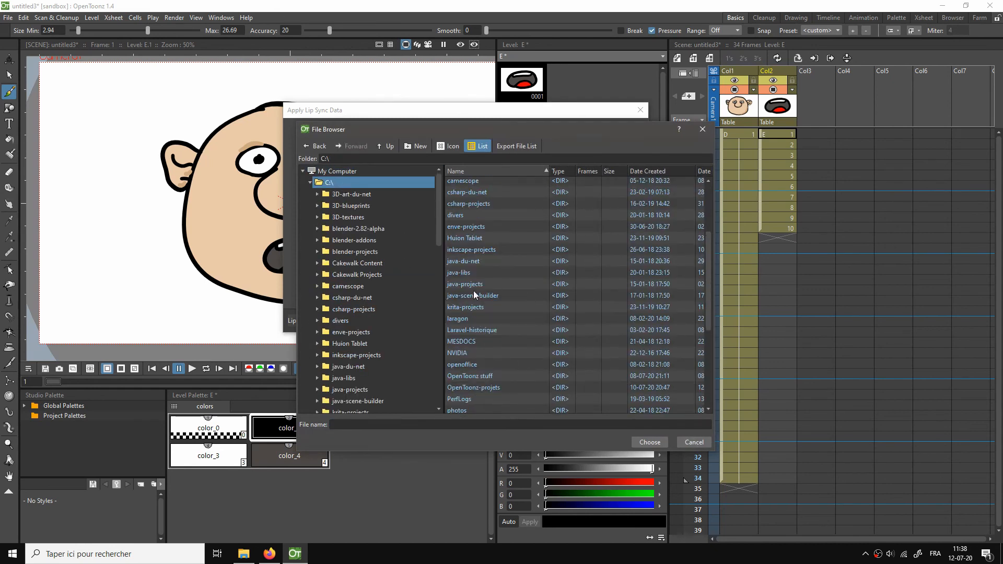
double_click(472, 387)
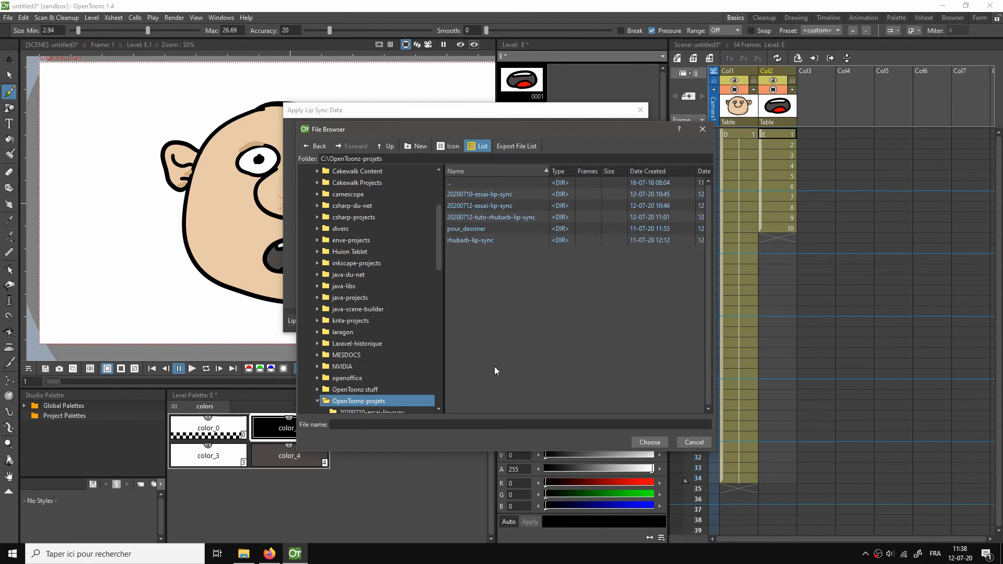
double_click(483, 218)
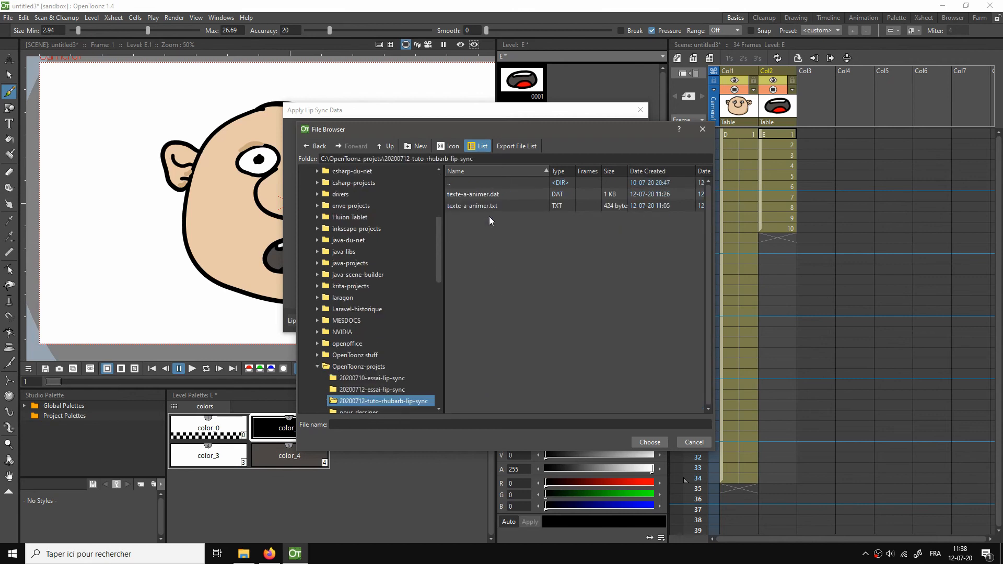
left_click(477, 193)
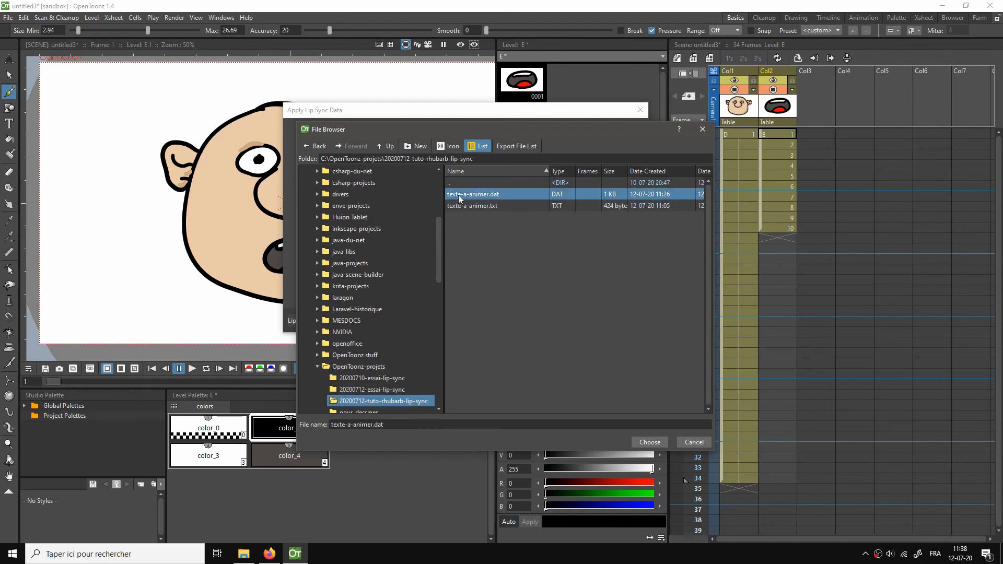
left_click(649, 442)
Apply the lip sync data to the mouth column and look through the resulting mouth exposures
left_click_drag(544, 111, 512, 102)
left_click(597, 312)
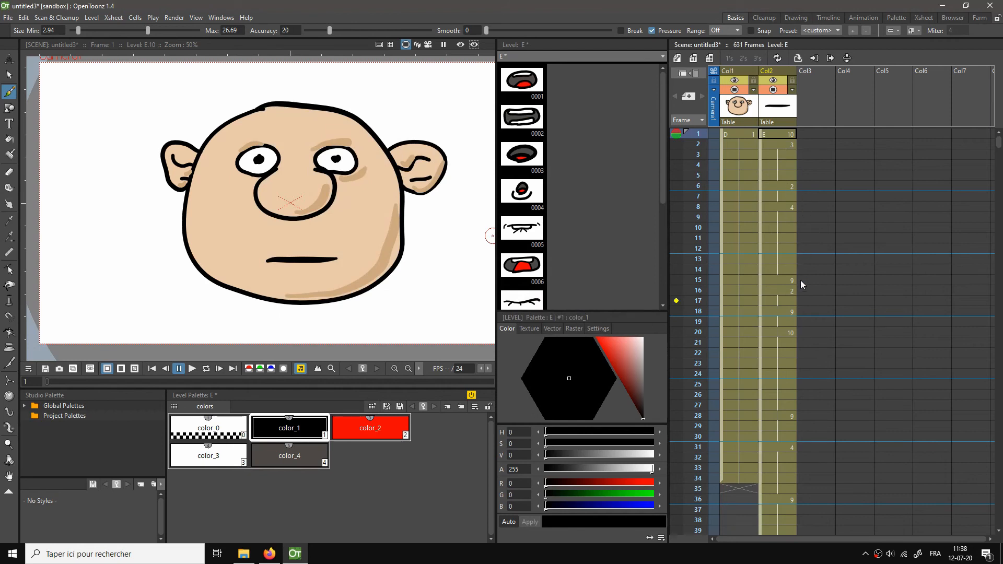
scroll(797, 339, "down", 15)
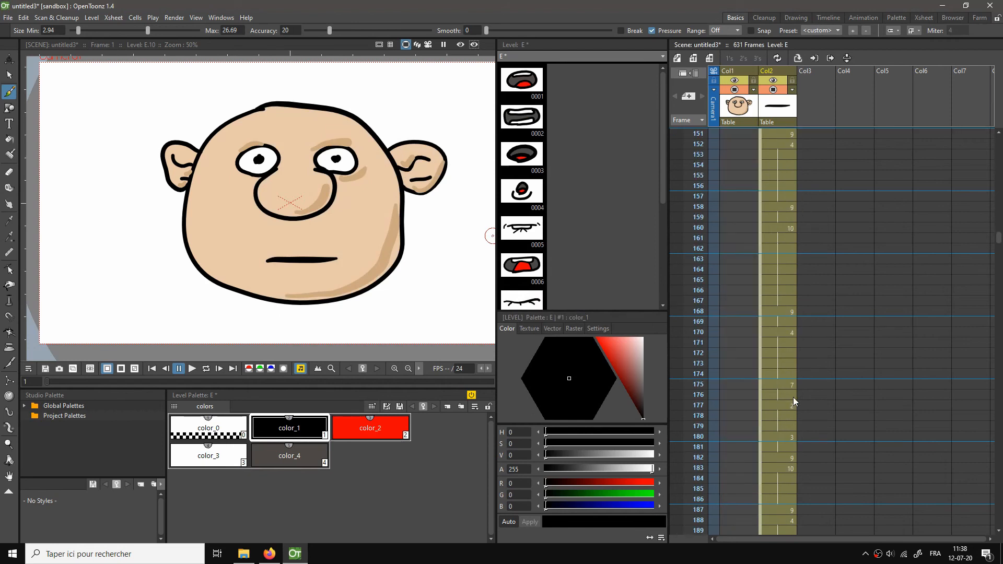
scroll(793, 398, "down", 12)
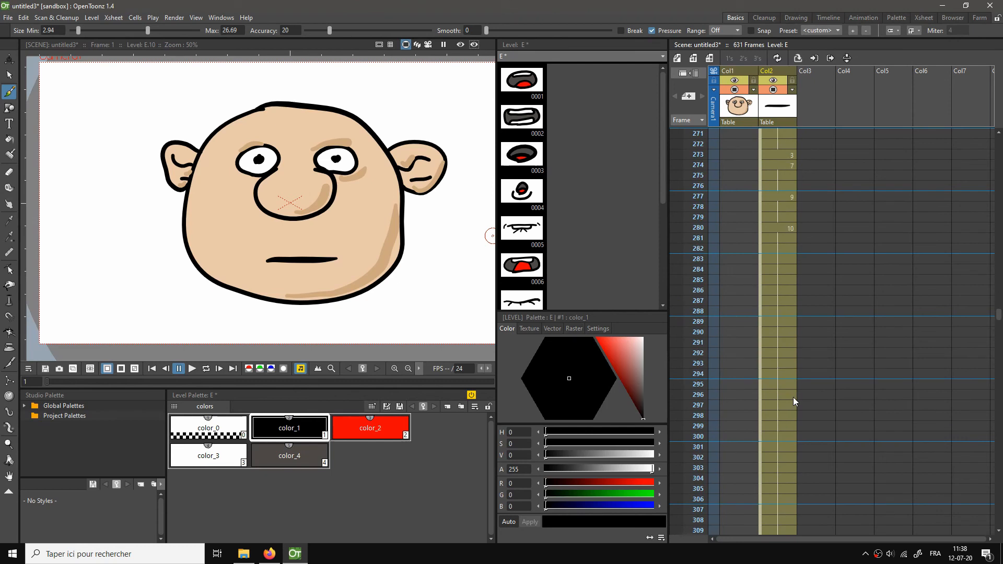
scroll(793, 398, "up", 16)
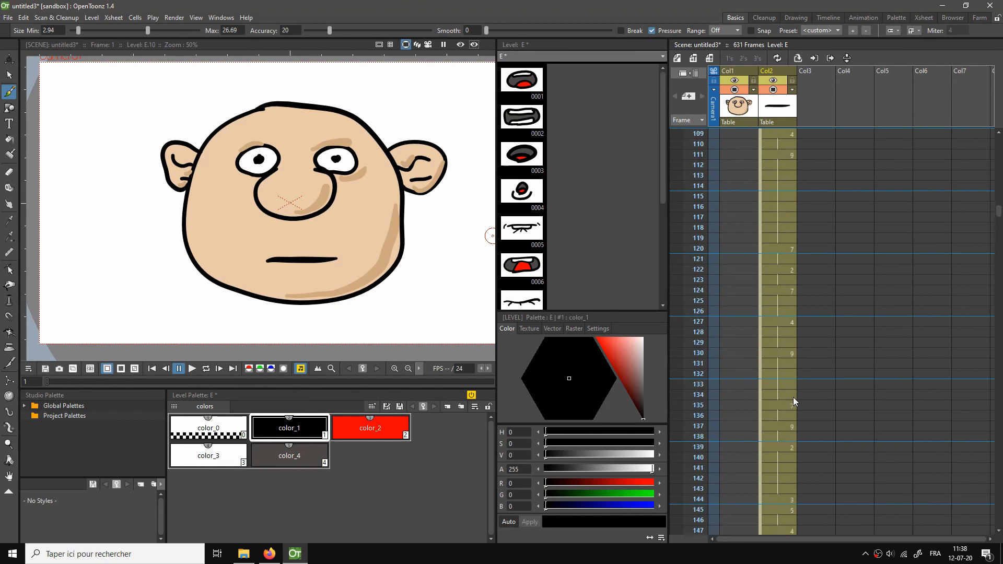
scroll(793, 398, "up", 11)
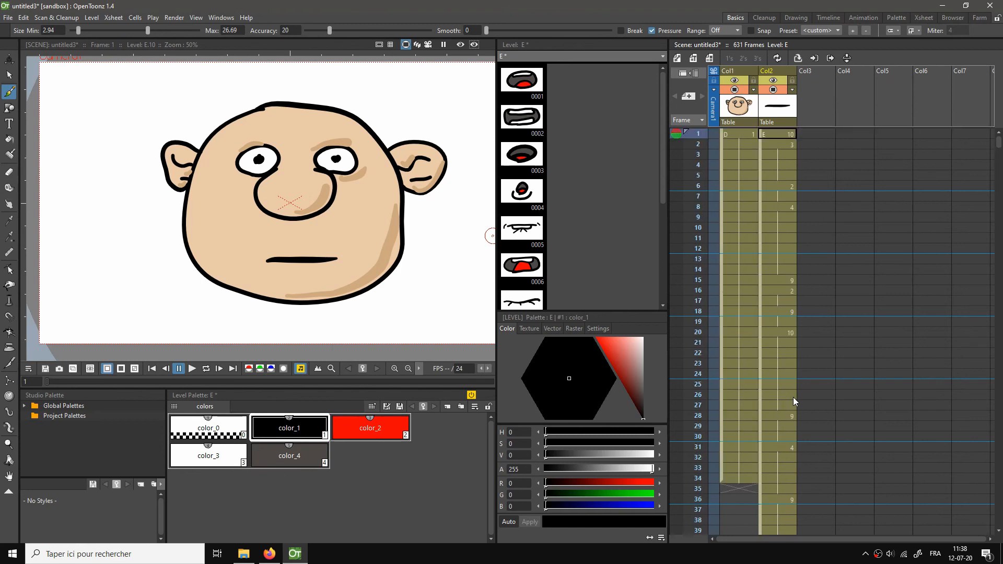
Bring texte-a-animer.wav from File Explorer into the empty third column at frame 1, importing it into the project
left_click(816, 133)
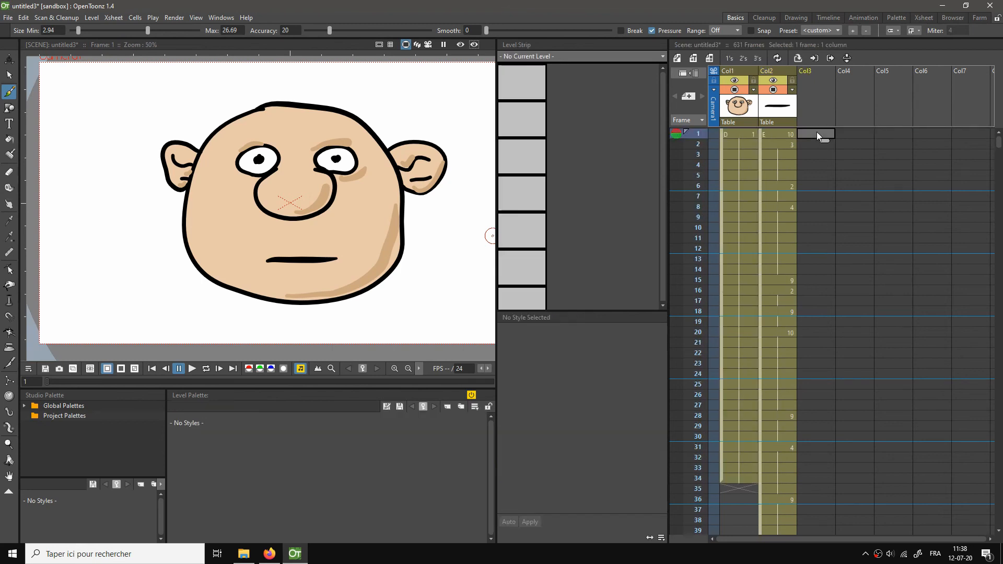
left_click(244, 553)
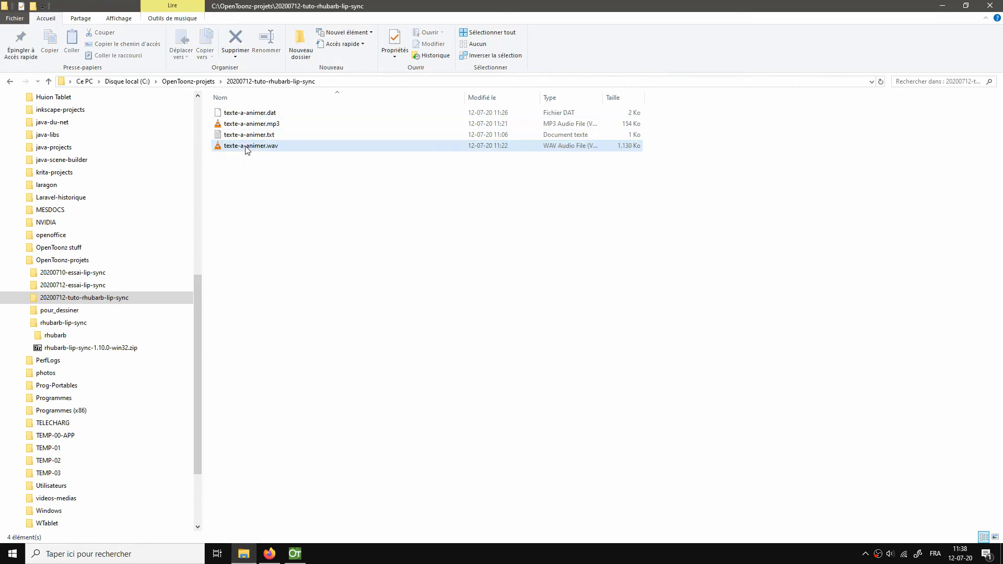
left_click_drag(247, 150, 816, 133)
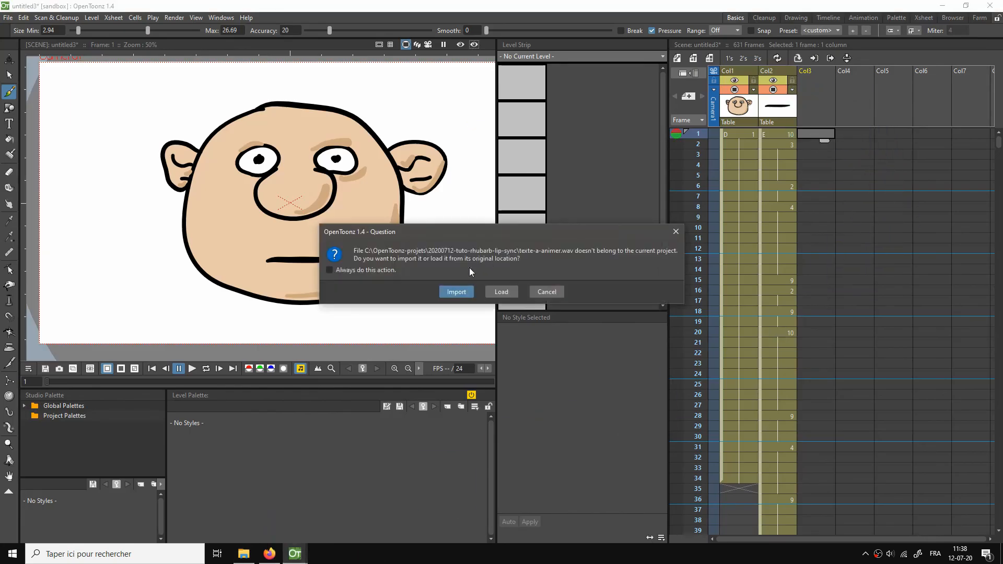
left_click(450, 293)
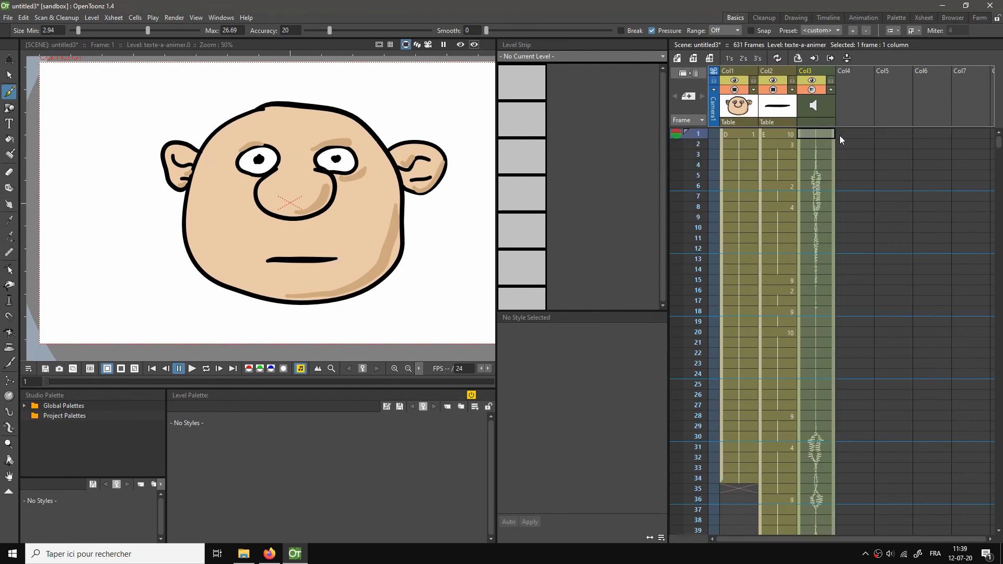
Examine the sound column's waveform against the mouth exposures down to the last frames
left_click(799, 149)
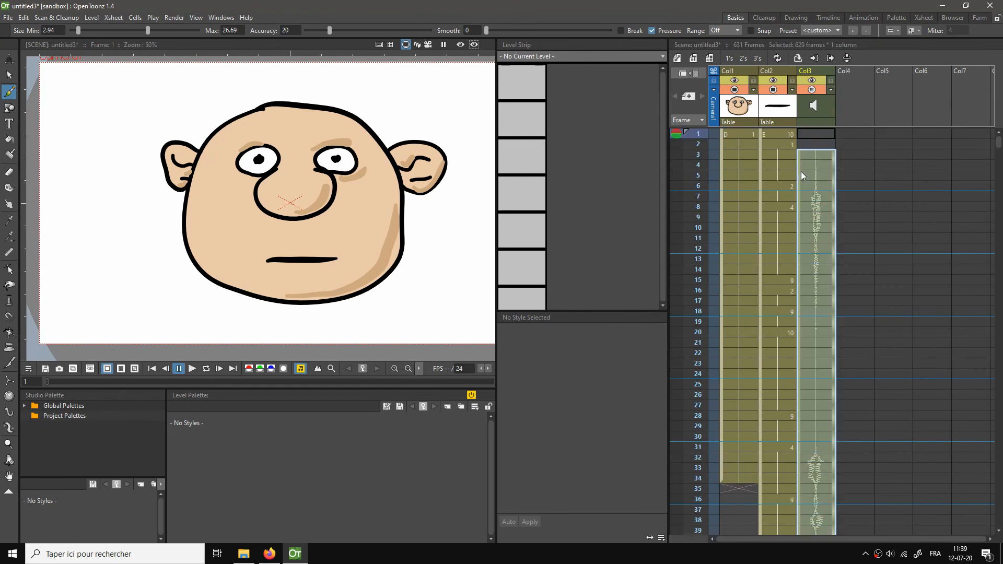
left_click(897, 152)
scroll(857, 277, "down", 5)
scroll(856, 292, "down", 20)
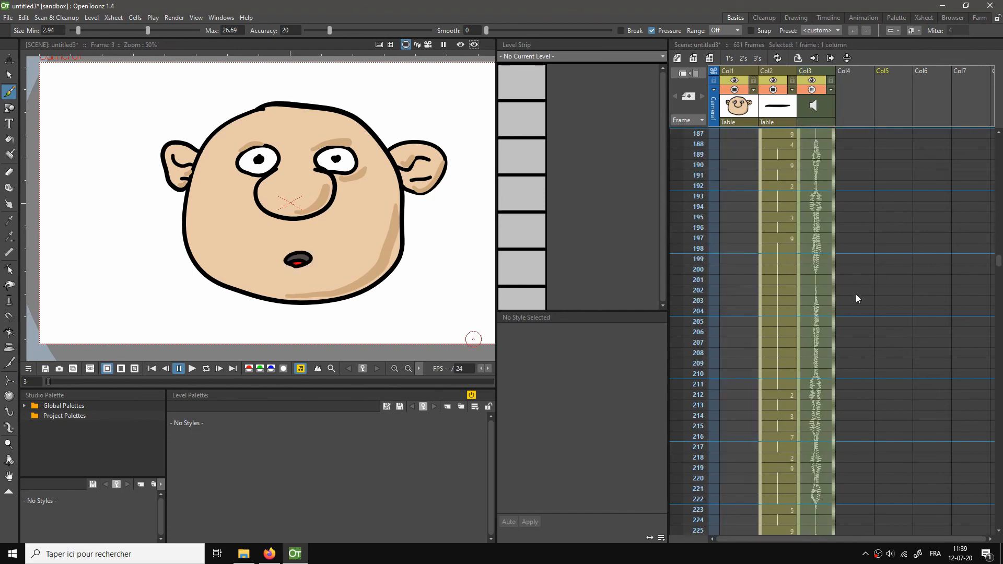
scroll(855, 294, "down", 20)
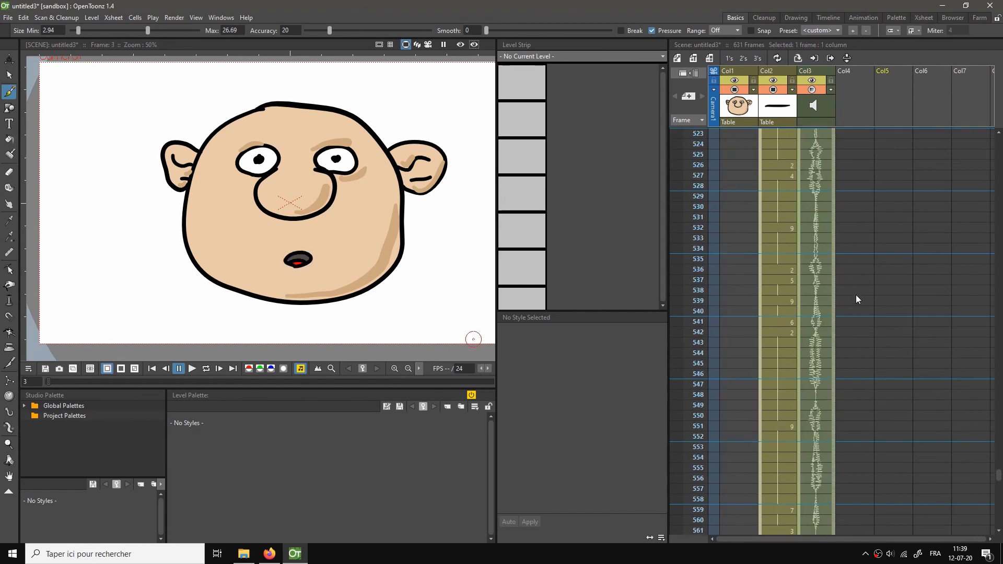
scroll(854, 301, "up", 2)
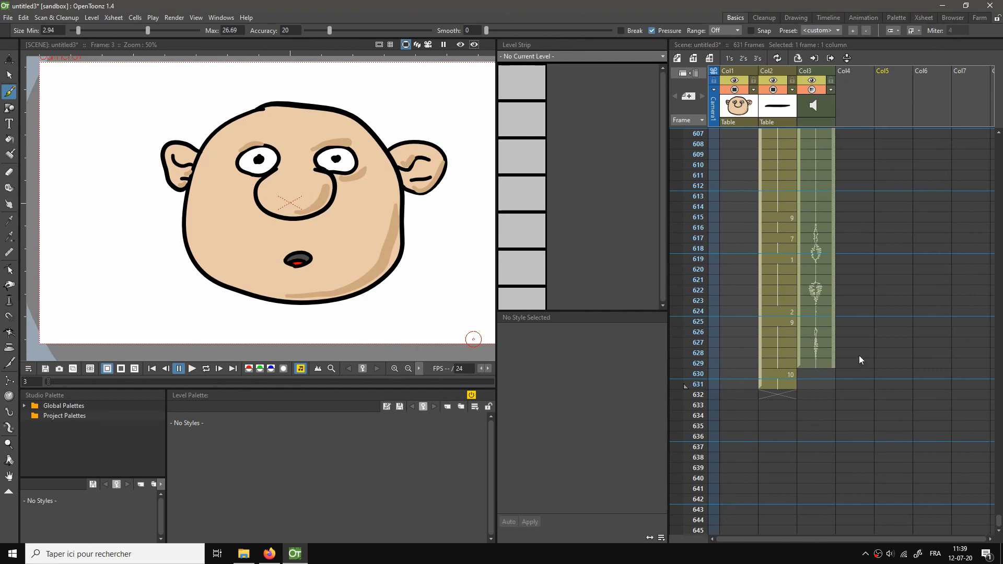
scroll(857, 354, "up", 10)
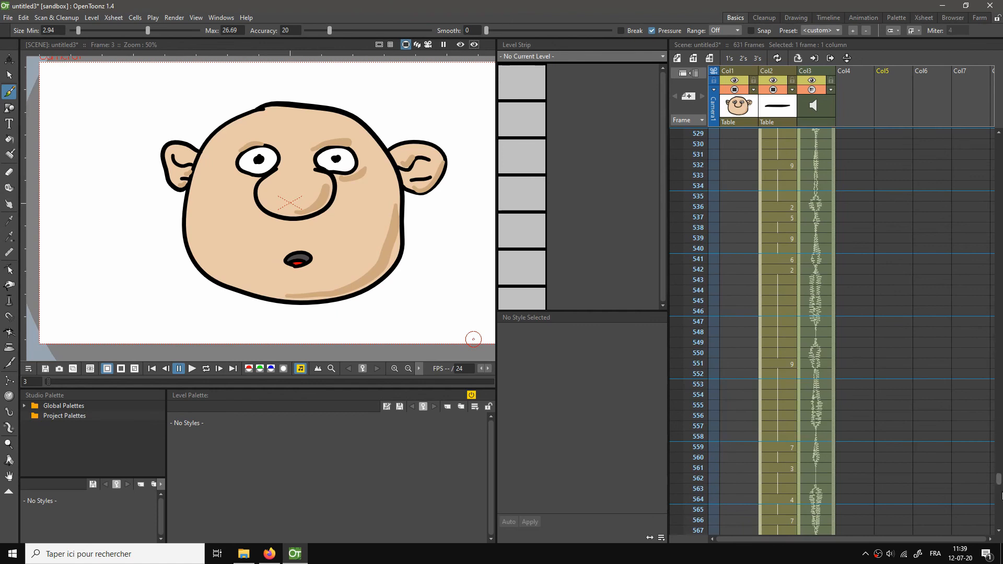
left_click_drag(1001, 483, 987, 138)
Extend the face drawing's exposure in the first column to frame 631, matching the end of the mouth column
scroll(751, 413, "down", 4)
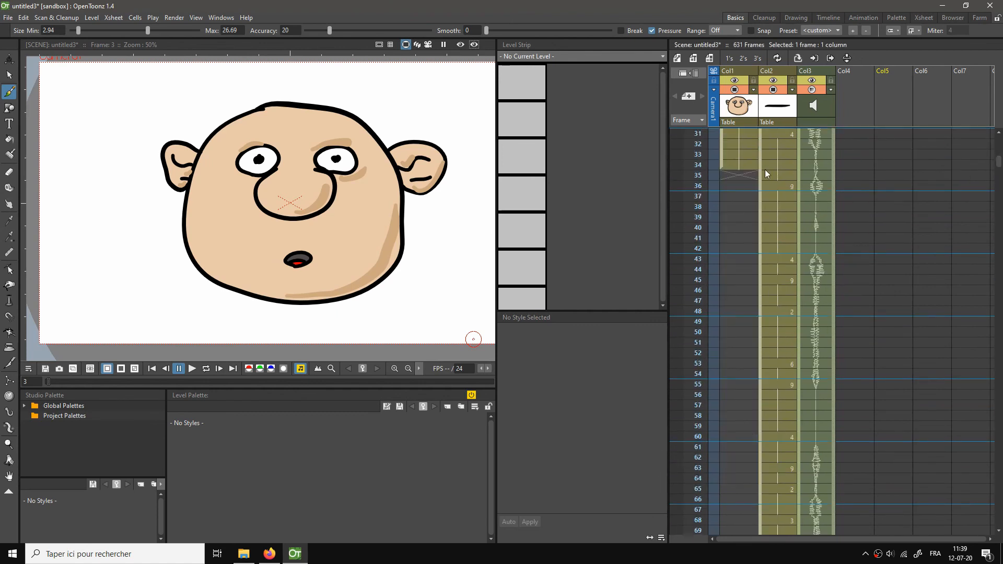
left_click(746, 155)
left_click_drag(749, 172, 751, 530)
left_click_drag(816, 563, 751, 504)
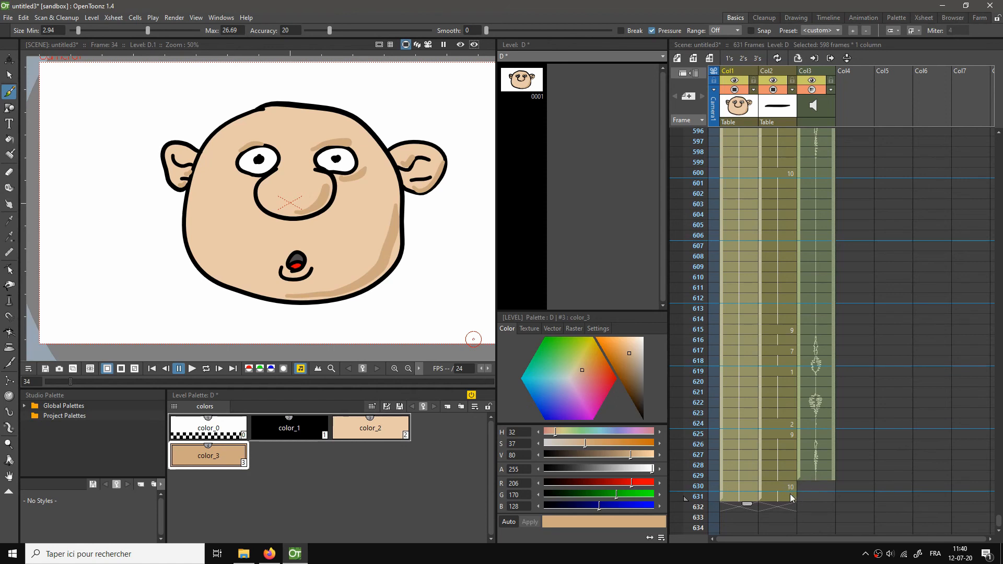
scroll(792, 493, "down", 3)
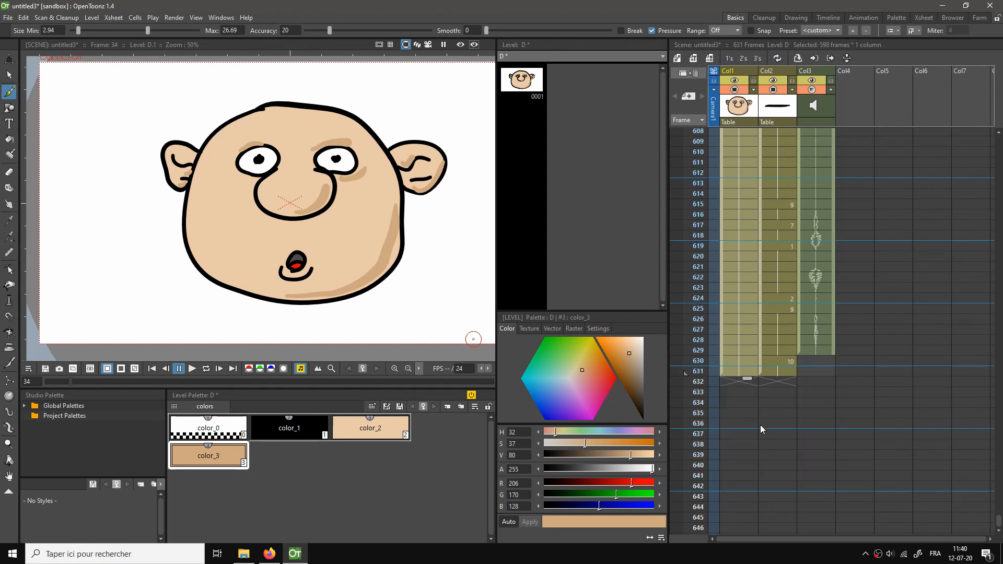
Extend the exposures of both the face in the first column and the last mouth in the second column to frame 638
left_click_drag(744, 371, 749, 453)
left_click(792, 371)
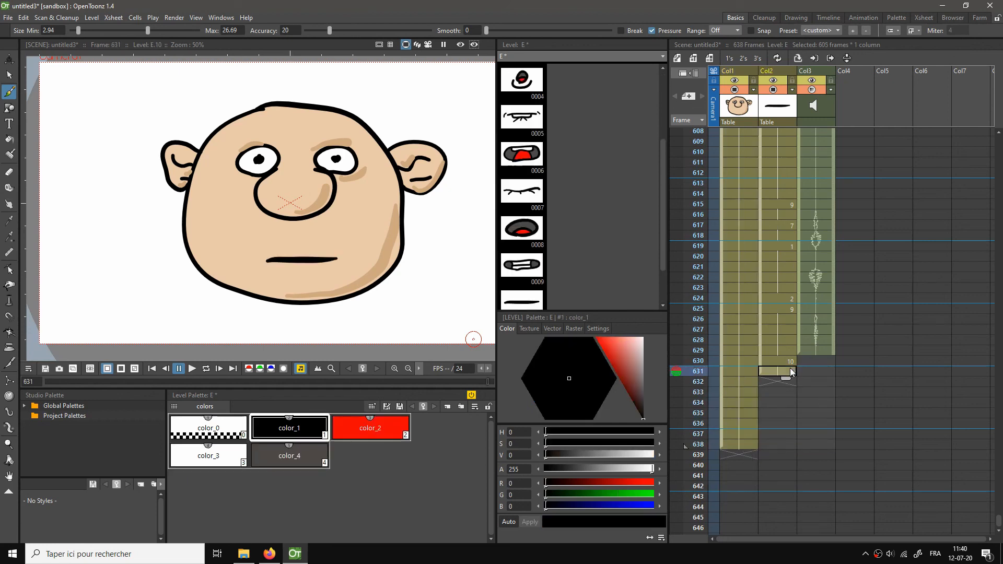
left_click_drag(786, 379, 793, 451)
left_click(867, 415)
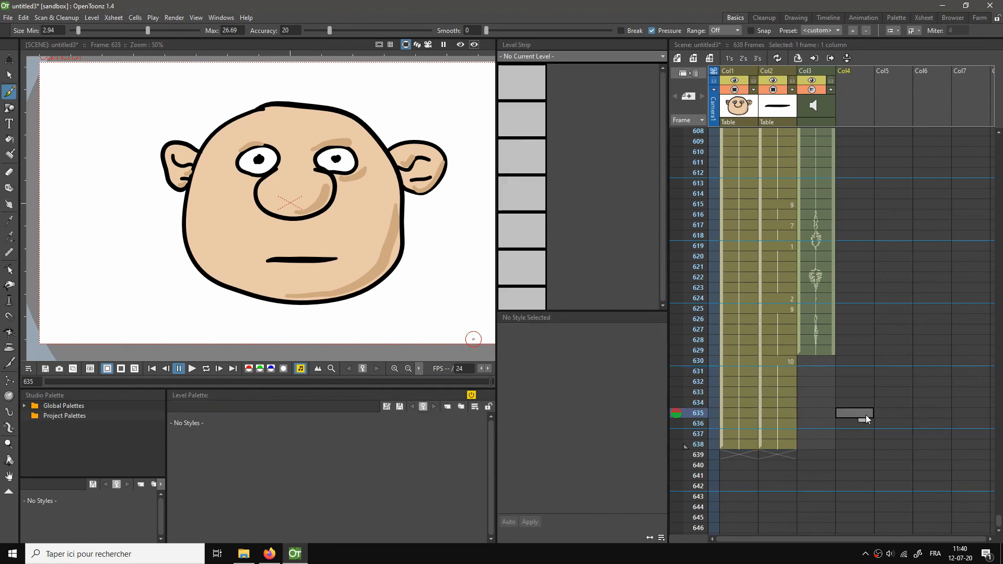
Play the lip-synced animation with its sound from frame 1, setting the system speaker volume to 44
scroll(896, 354, "up", 6)
left_click_drag(999, 503, 998, 141)
scroll(241, 256, "down", 2)
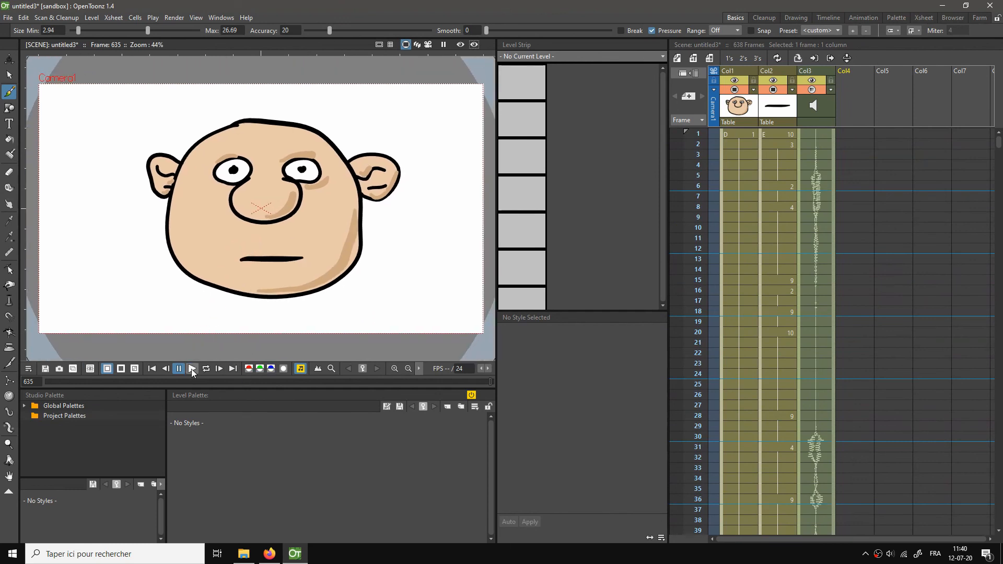
left_click(191, 369)
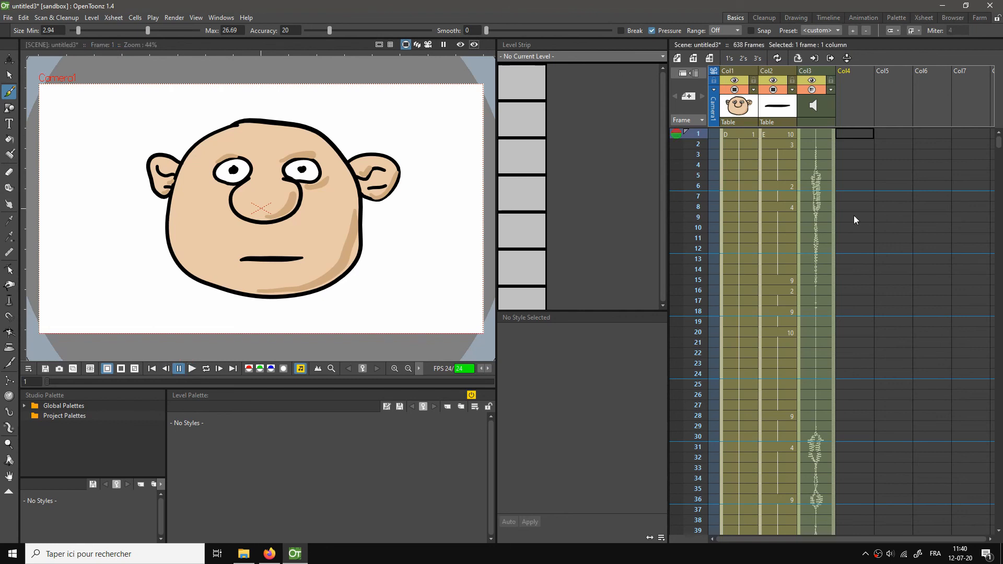
left_click(190, 369)
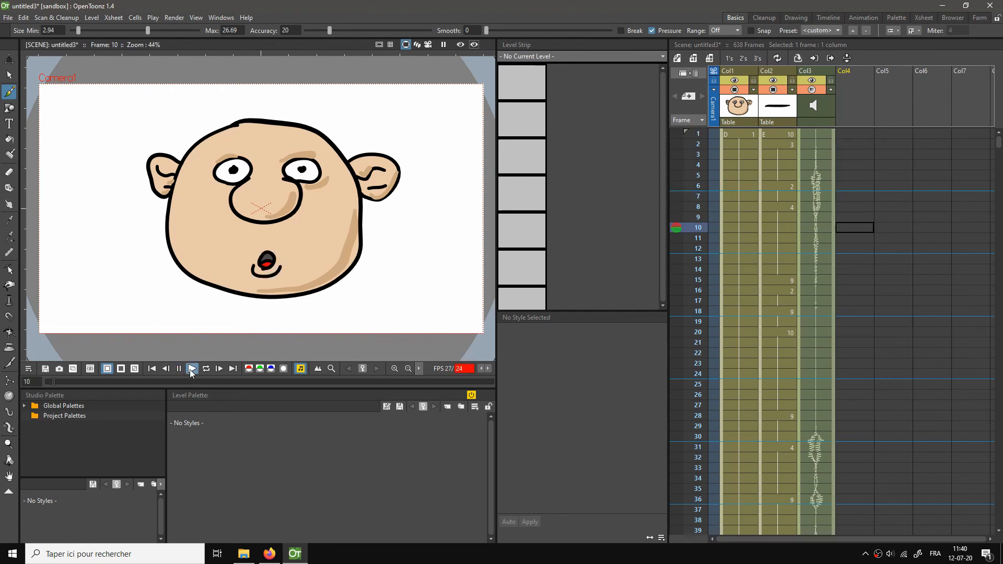
left_click(890, 553)
scroll(871, 513, "up", 5)
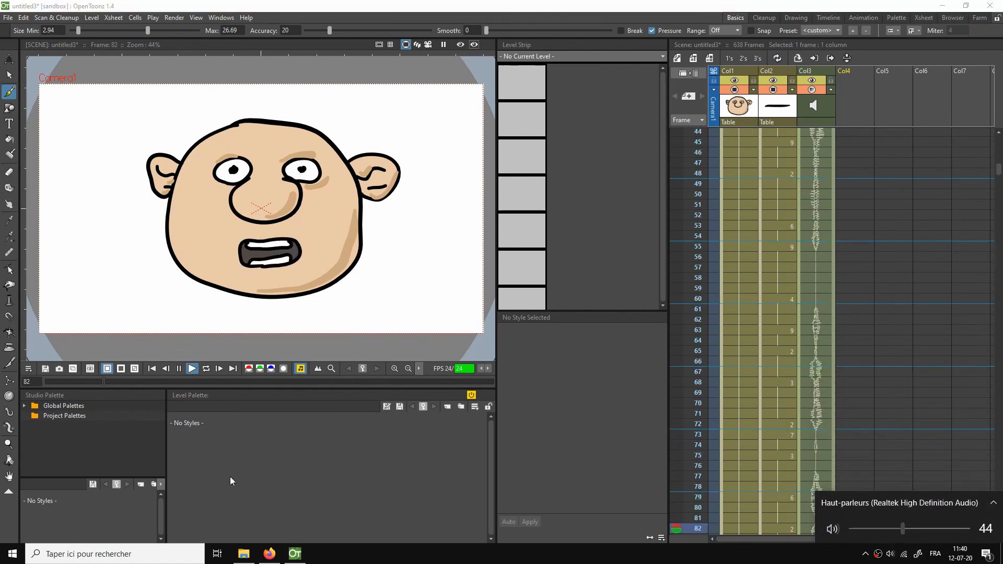
left_click(233, 3)
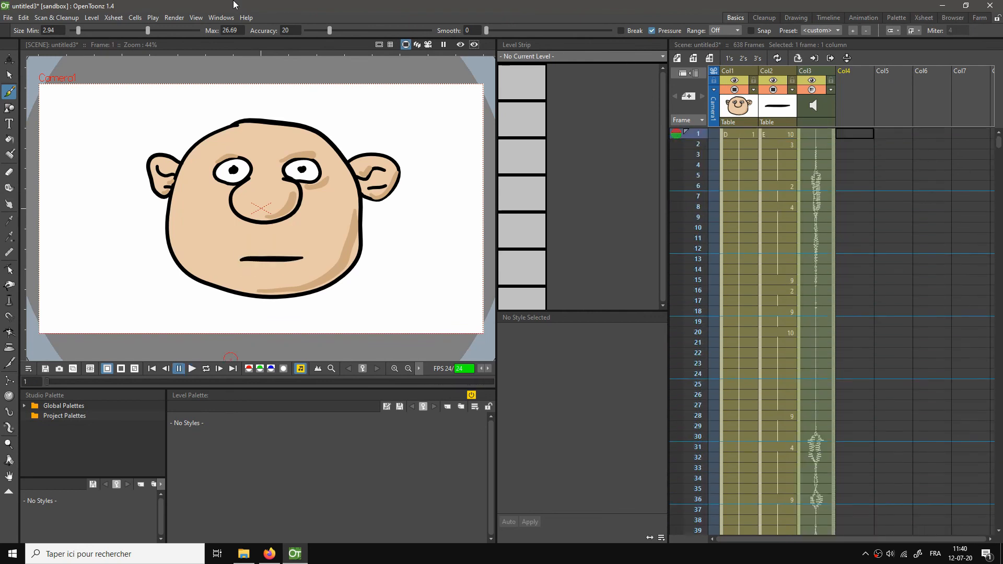
Examine the face in the viewer and look through the mouth level's drawings against the exposures in the second column
scroll(297, 246, "up", 3)
scroll(297, 254, "down", 2)
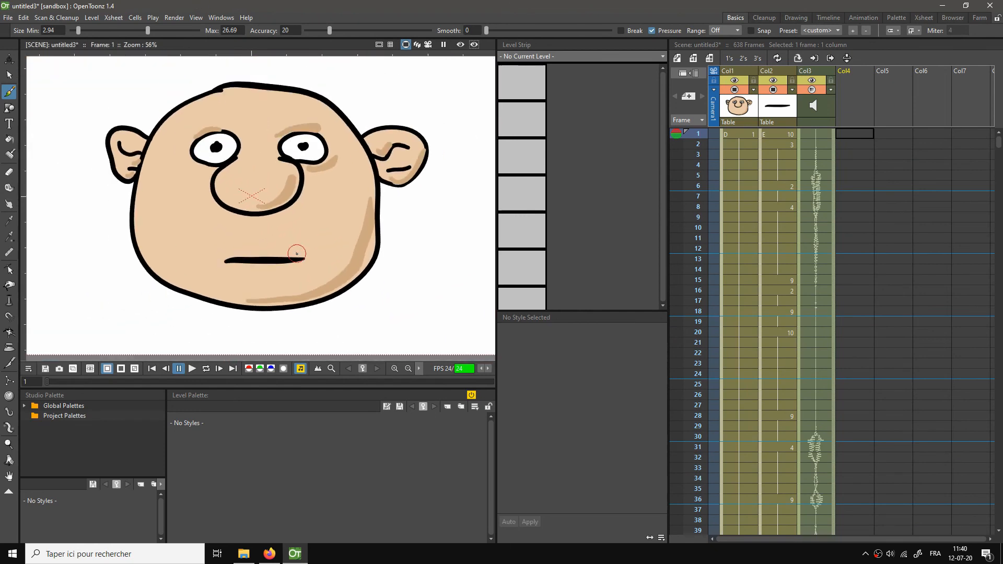
left_click_drag(308, 235, 315, 248)
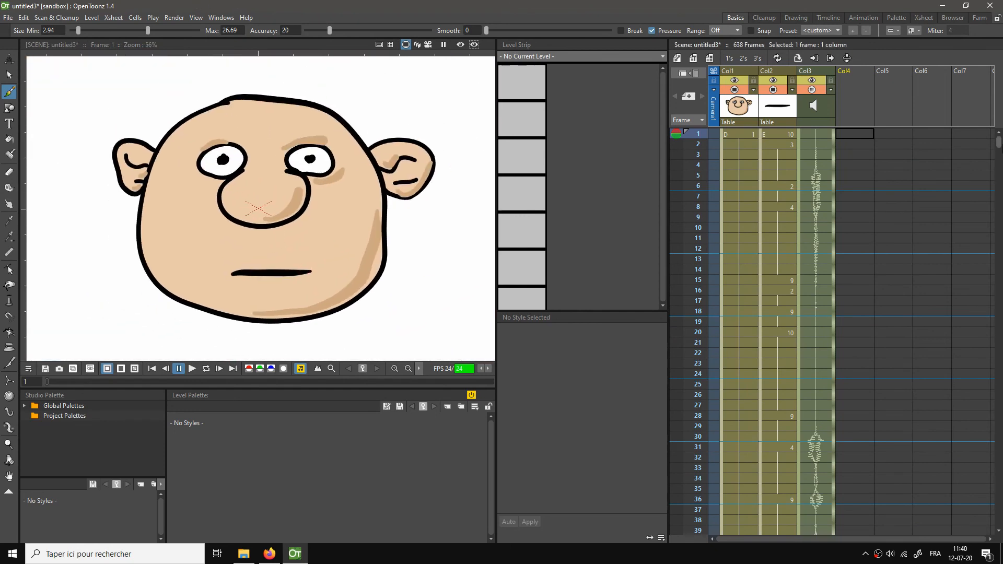
mouse_move(999, 146)
left_mouse_down()
mouse_move(999, 523)
mouse_move(1000, 142)
left_mouse_up()
left_click(775, 134)
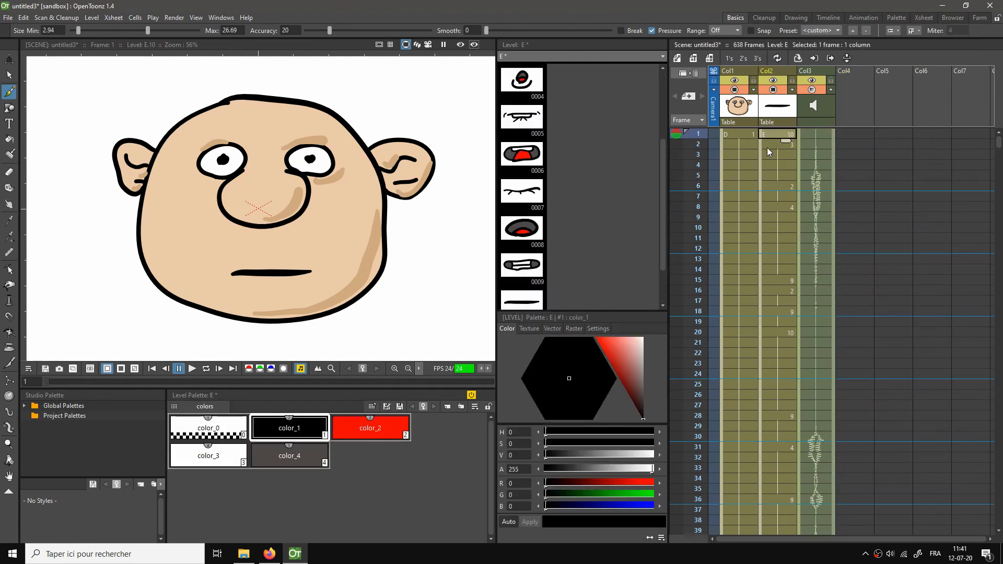
scroll(577, 169, "up", 3)
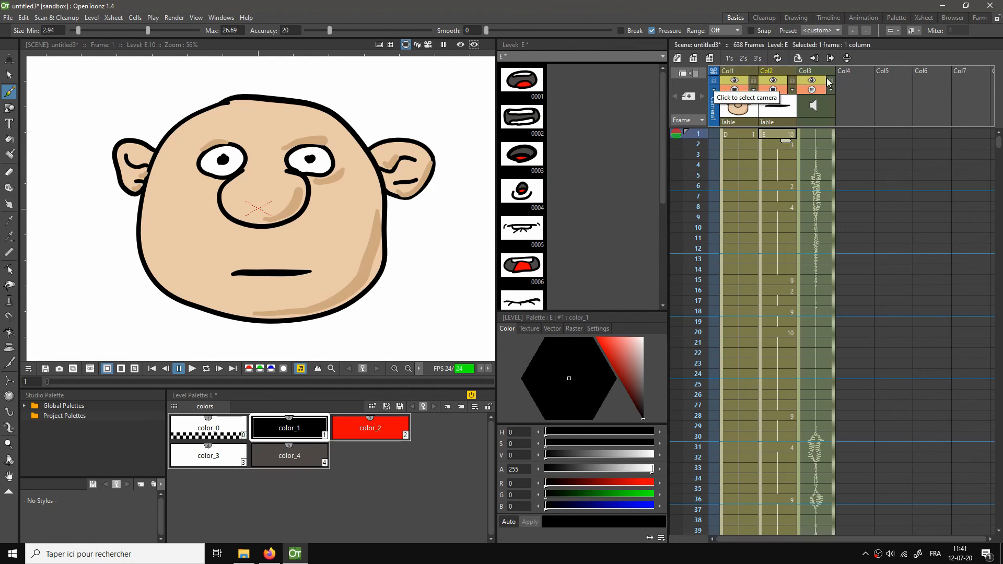
scroll(558, 131, "down", 3)
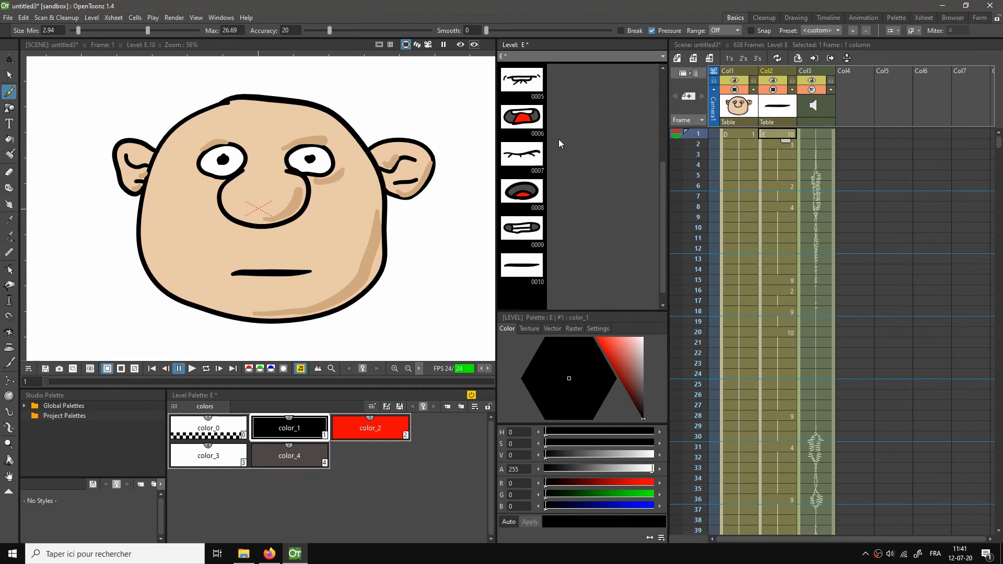
scroll(566, 245, "up", 3)
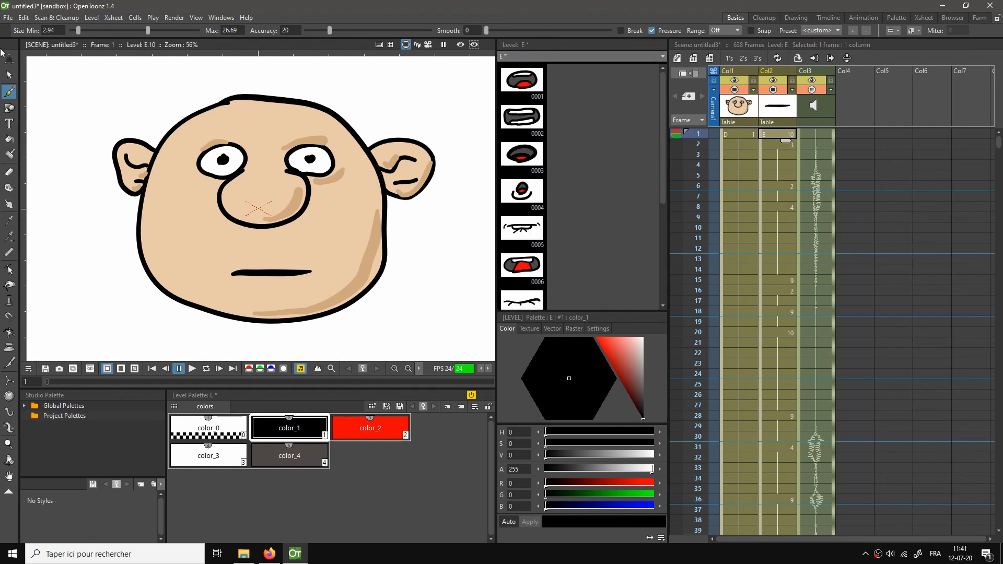
Save the scene as test-07 in the sandbox project's scenes folder
left_click(8, 18)
left_click(39, 61)
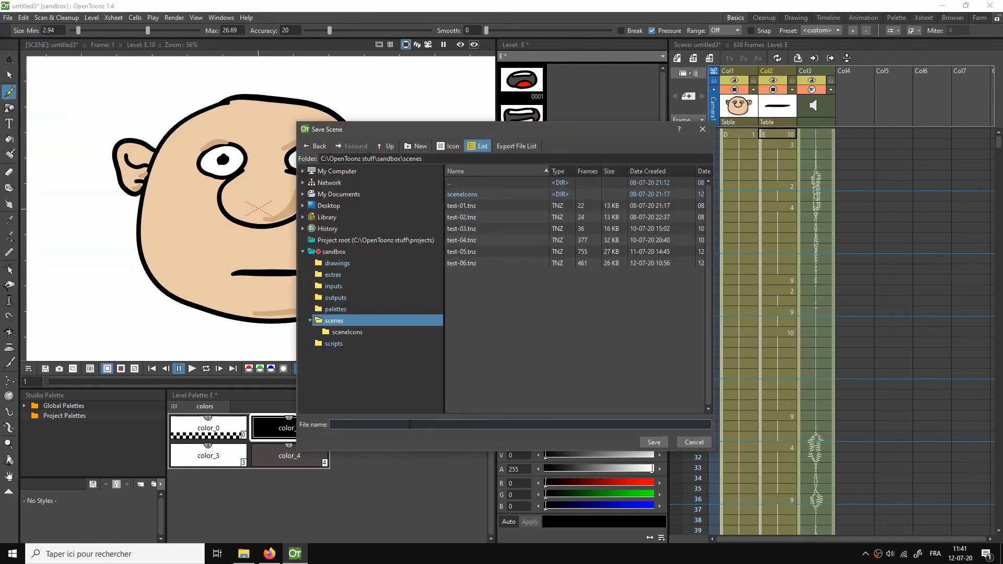
type("test-07")
left_click(654, 442)
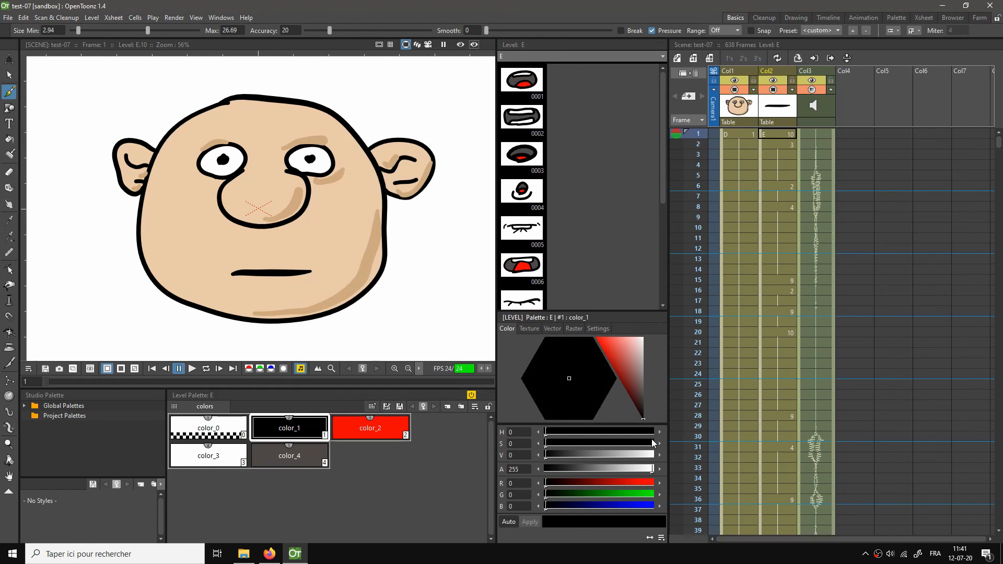